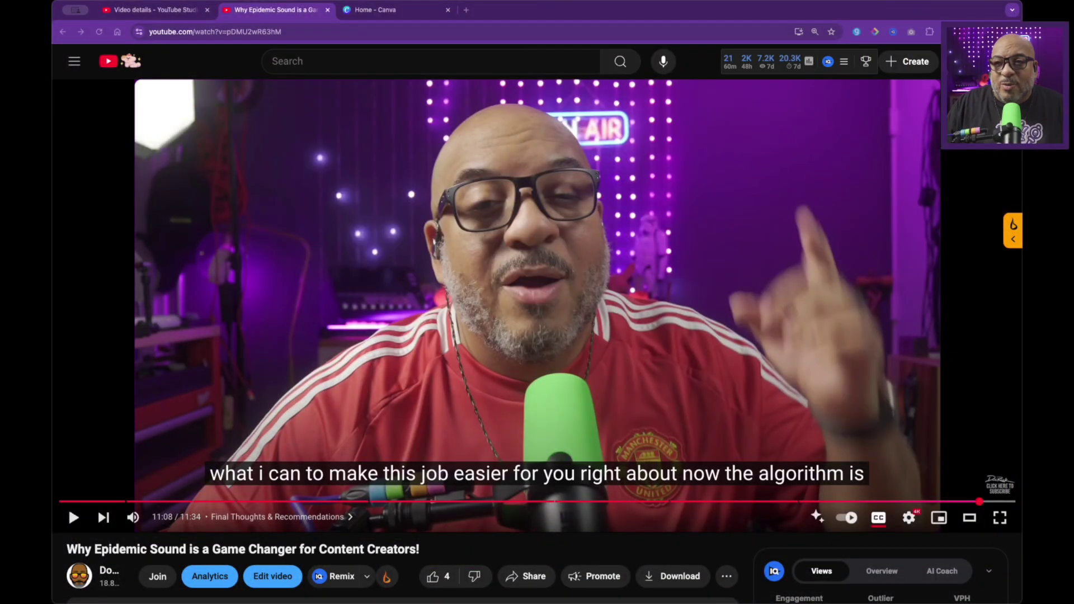
- Let the YouTube outro play and pause it at 11:17 on the end screen
click(73, 517)
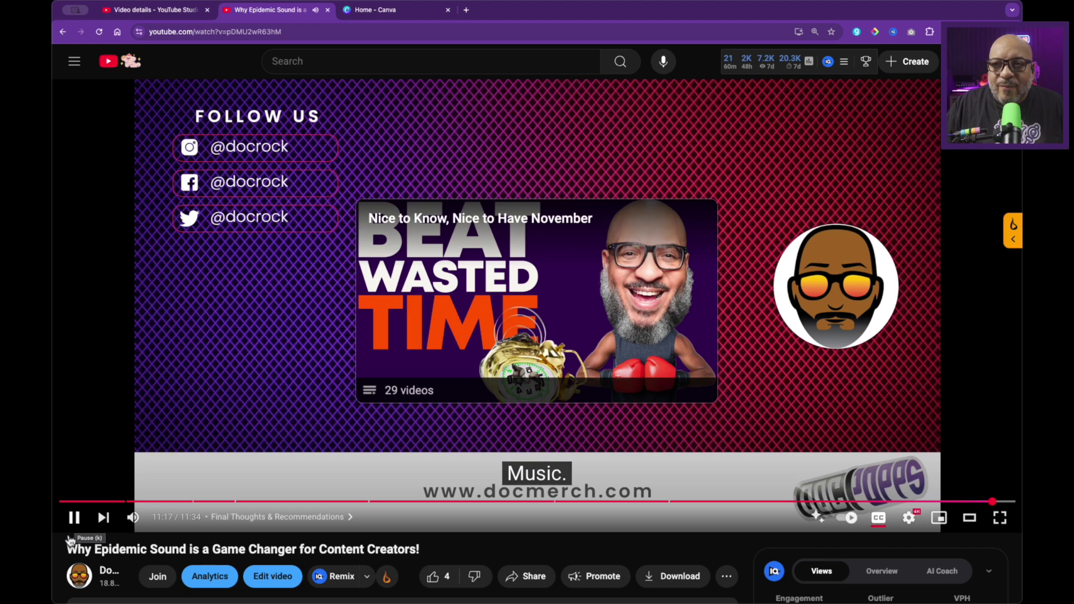
click(69, 540)
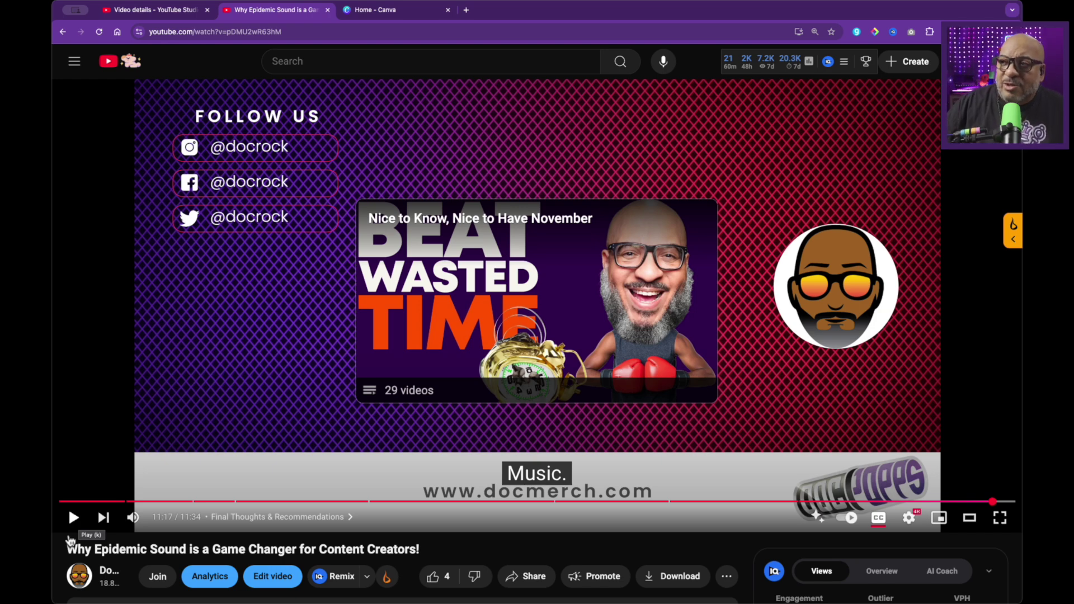
mouse_move(820, 309)
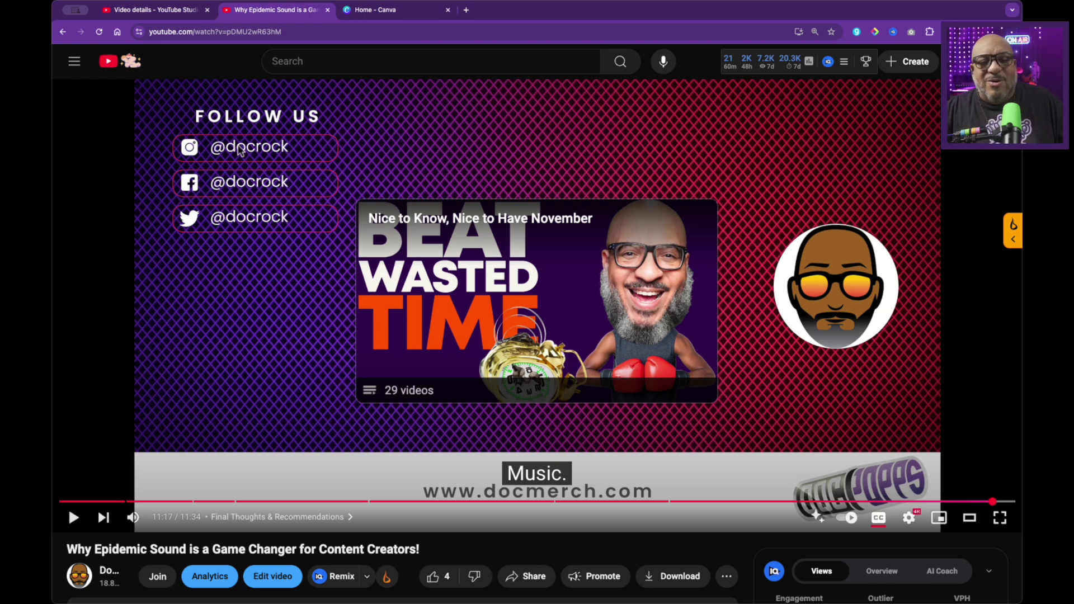
- Create a new blank Video (1080p) design from the Canva home page
click(384, 21)
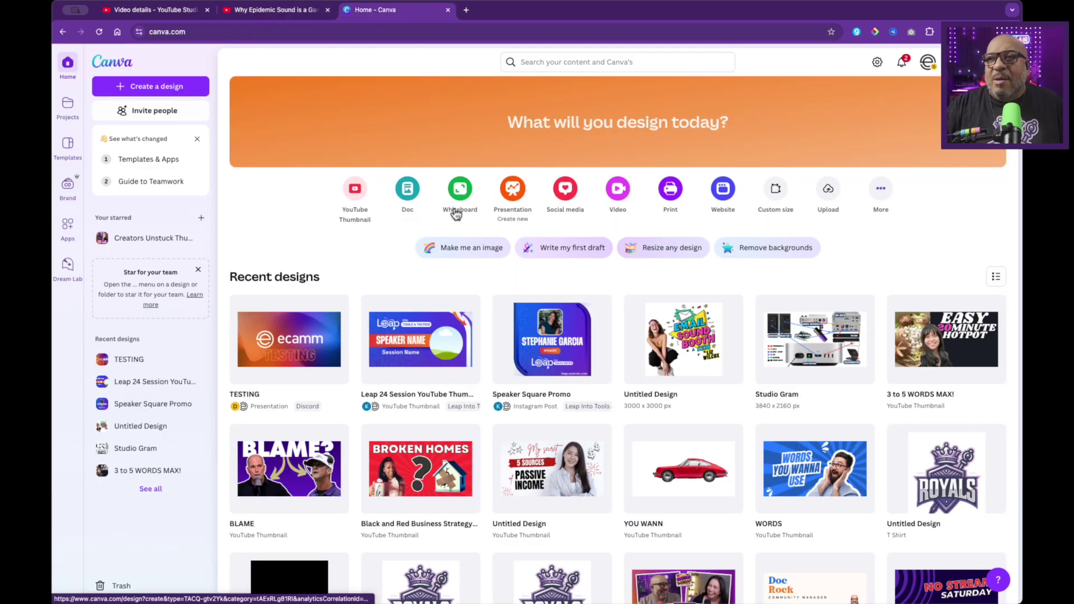
click(615, 207)
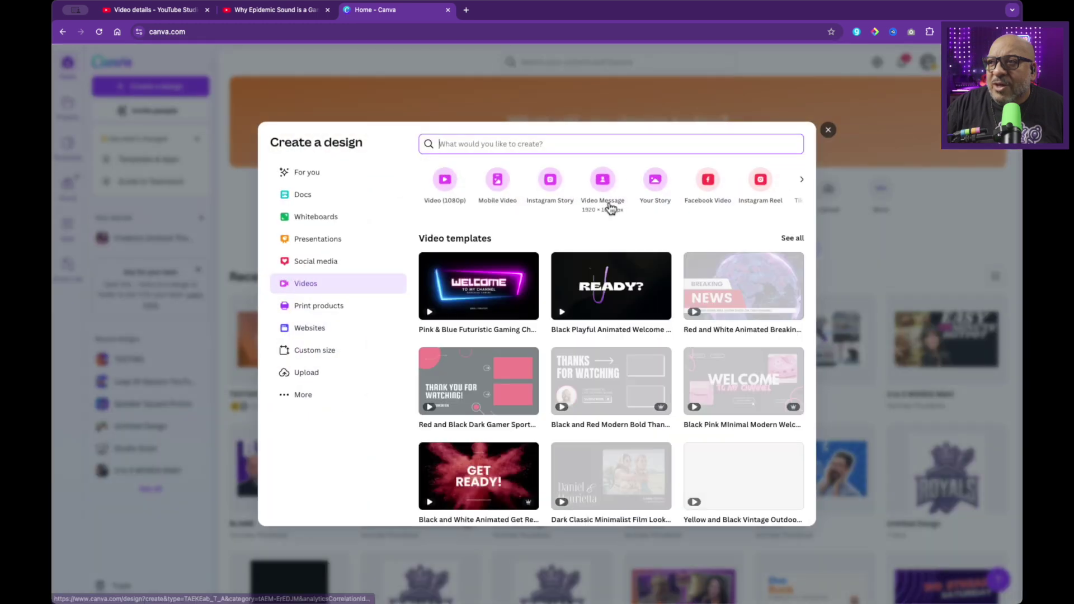
click(435, 203)
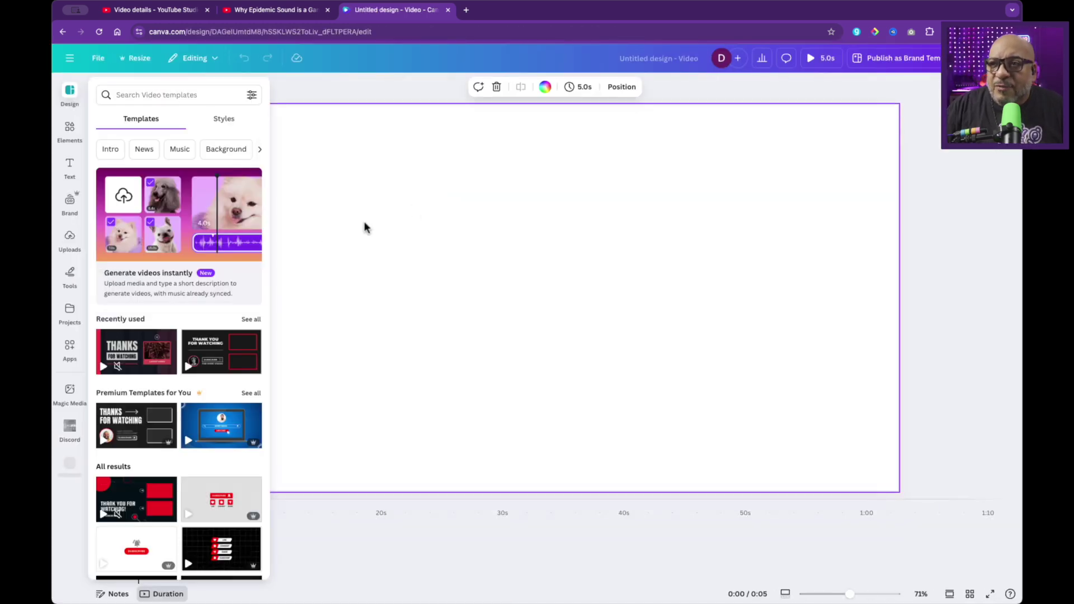
- Search templates for 'gradient' and apply the Purple Magenta Yellow gradient background
click(194, 102)
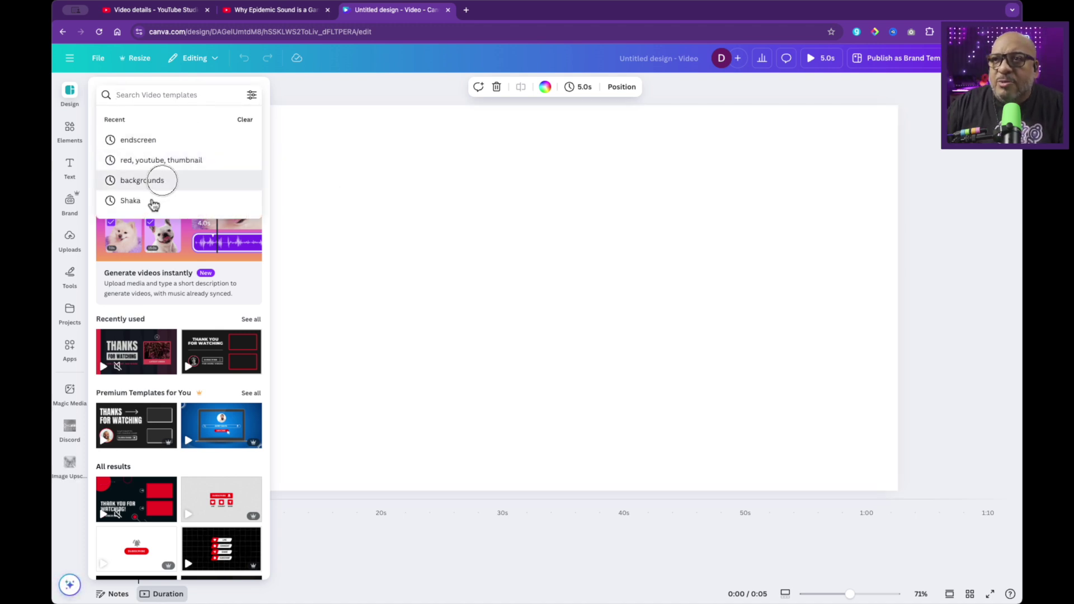
click(146, 180)
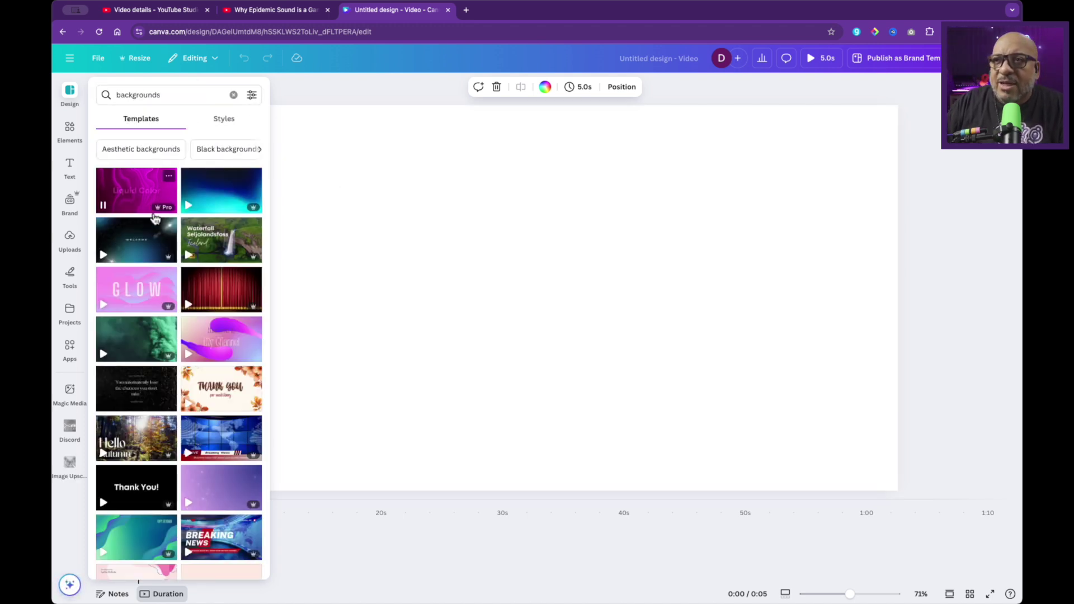
click(134, 96)
double_click(135, 97)
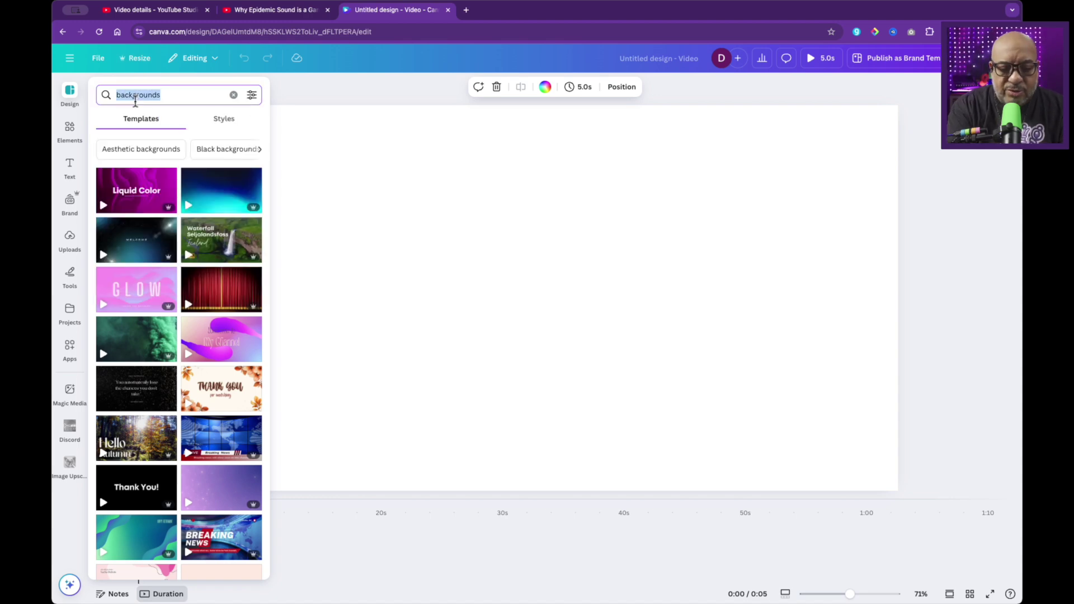
key(BackSpace)
text(gradient)
key(Return)
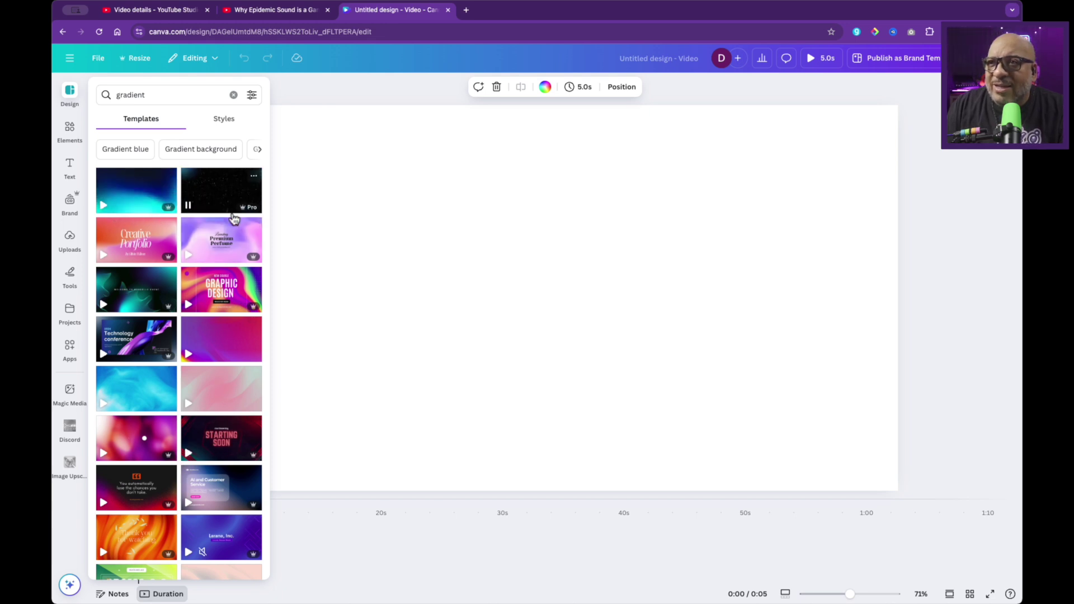
click(216, 358)
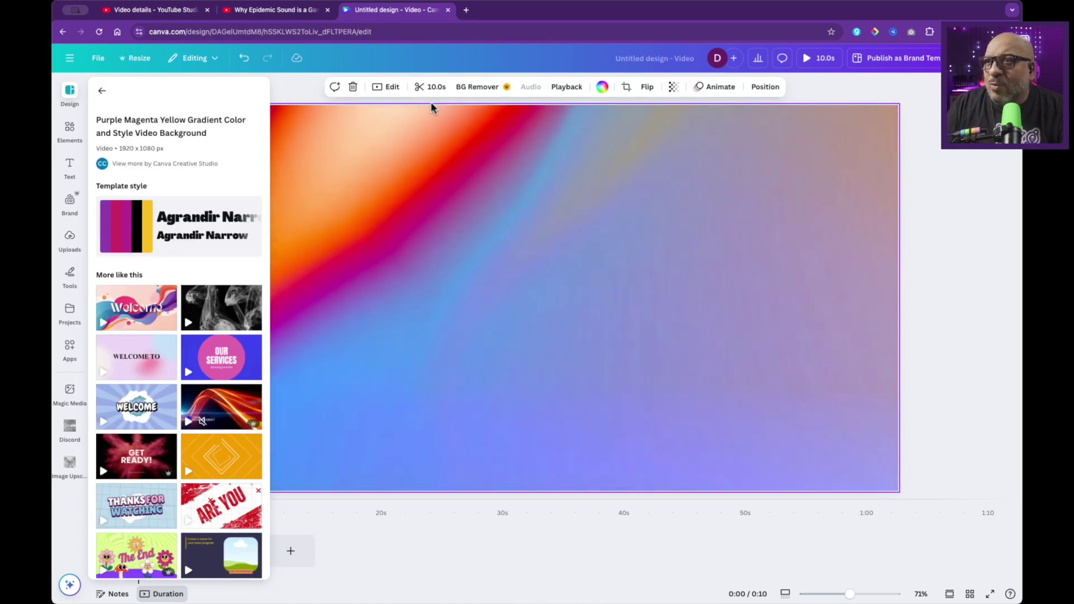
- Delete the template's gradient video, leaving a blank 5-second page
click(430, 87)
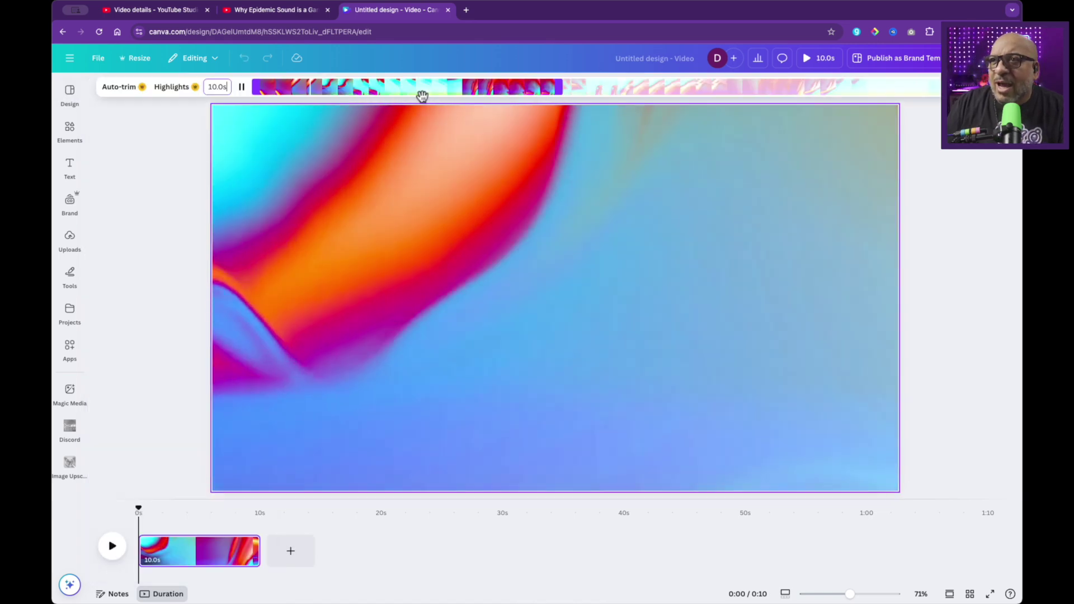
click(452, 329)
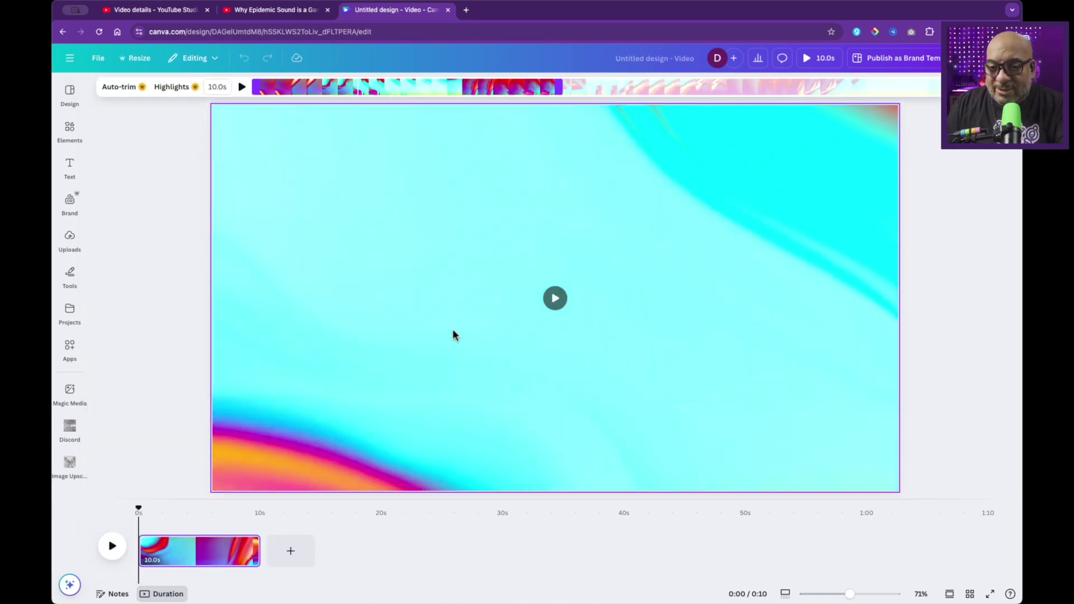
key(Delete)
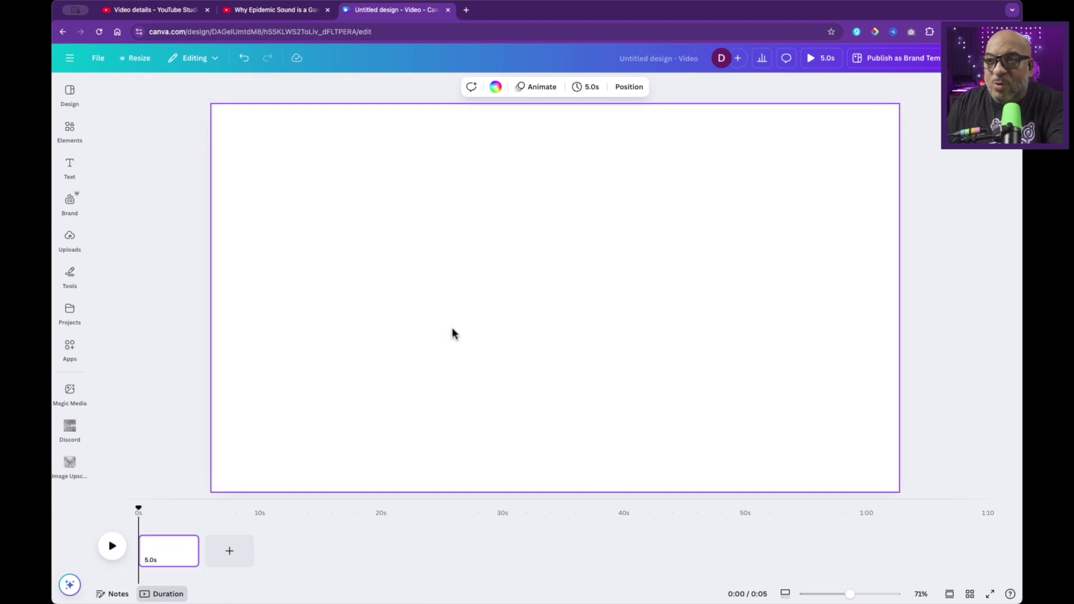
- Set the page duration to 20 seconds
click(156, 551)
click(607, 88)
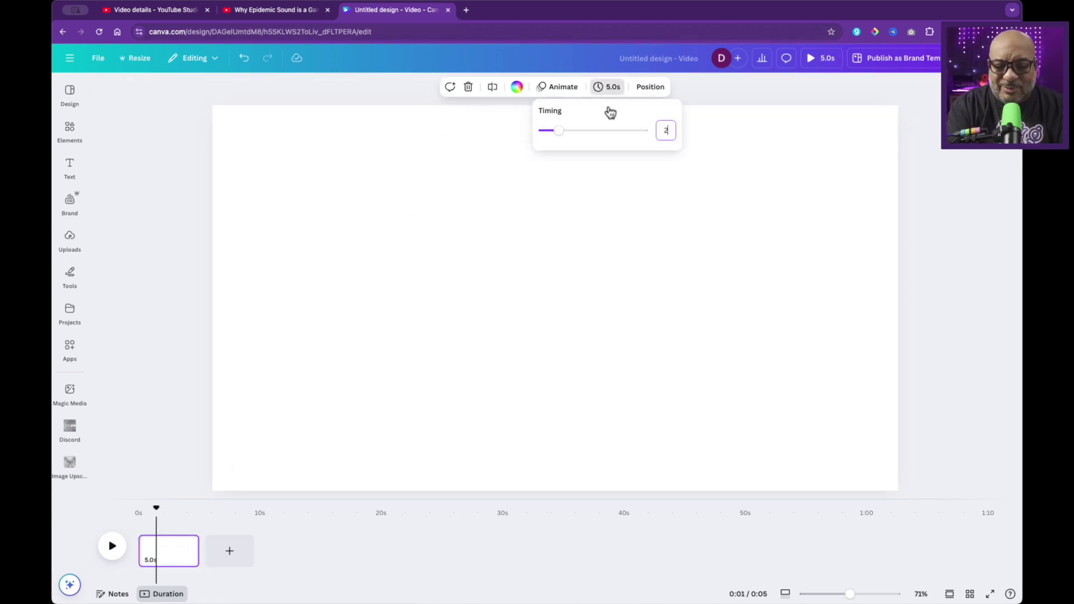
key(Return)
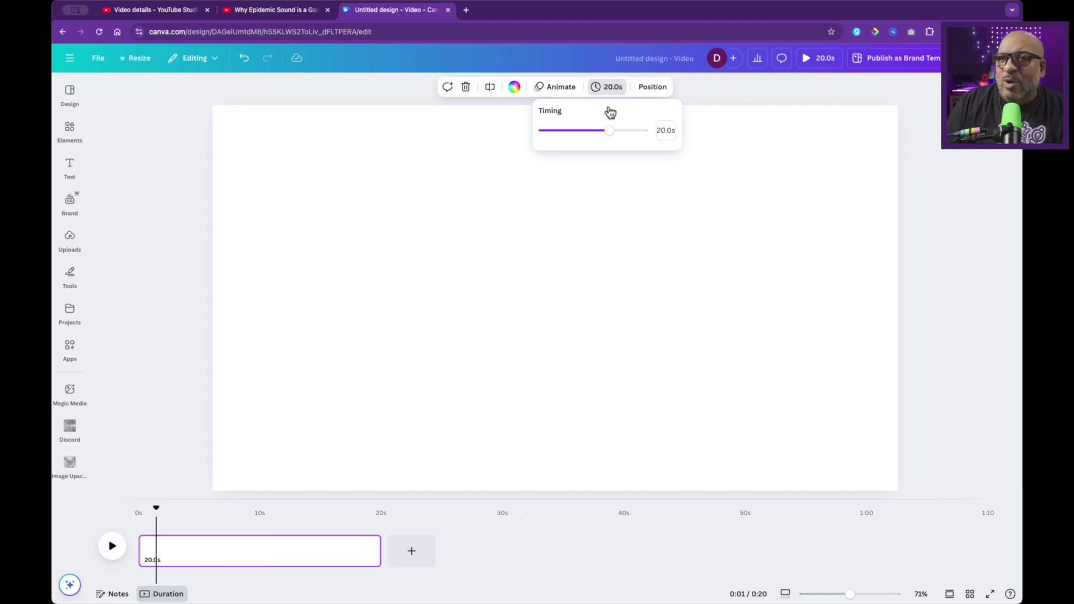
- Add a 30-second gradient video from Elements and stretch it to cover the page
click(62, 135)
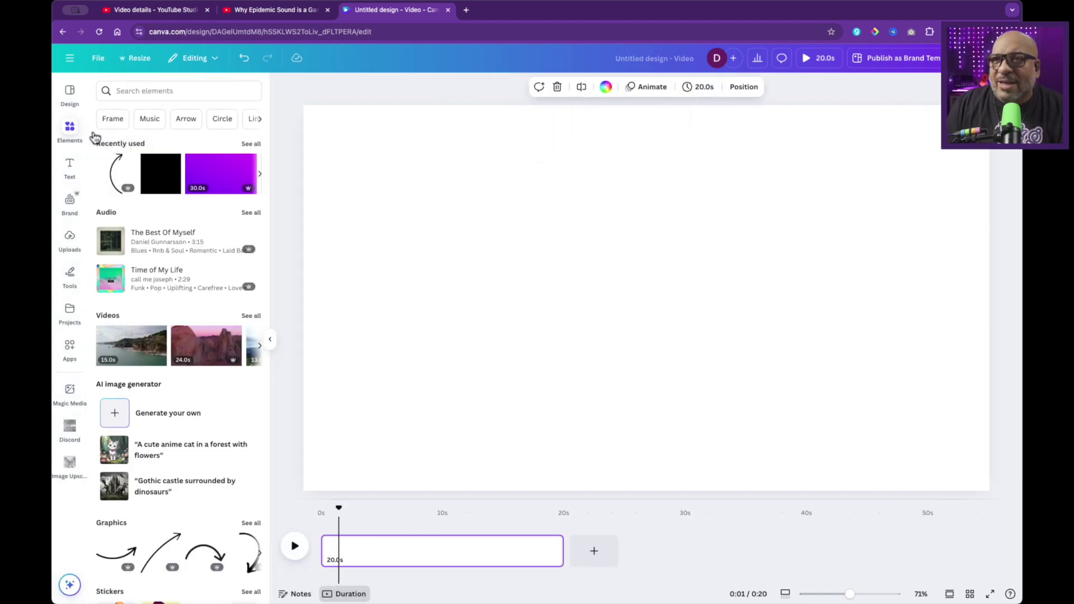
click(145, 93)
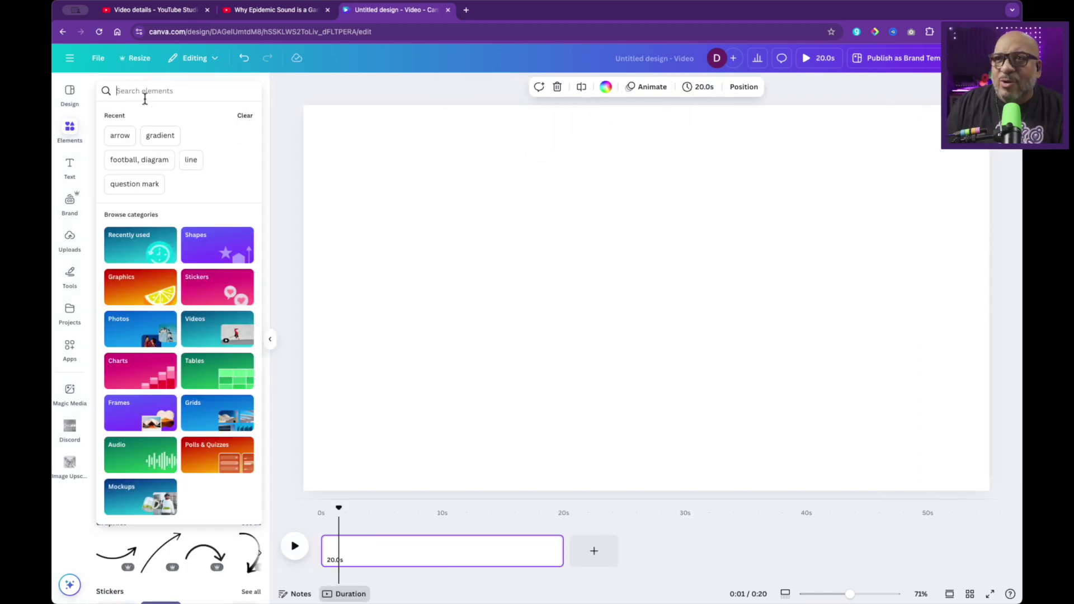
click(149, 138)
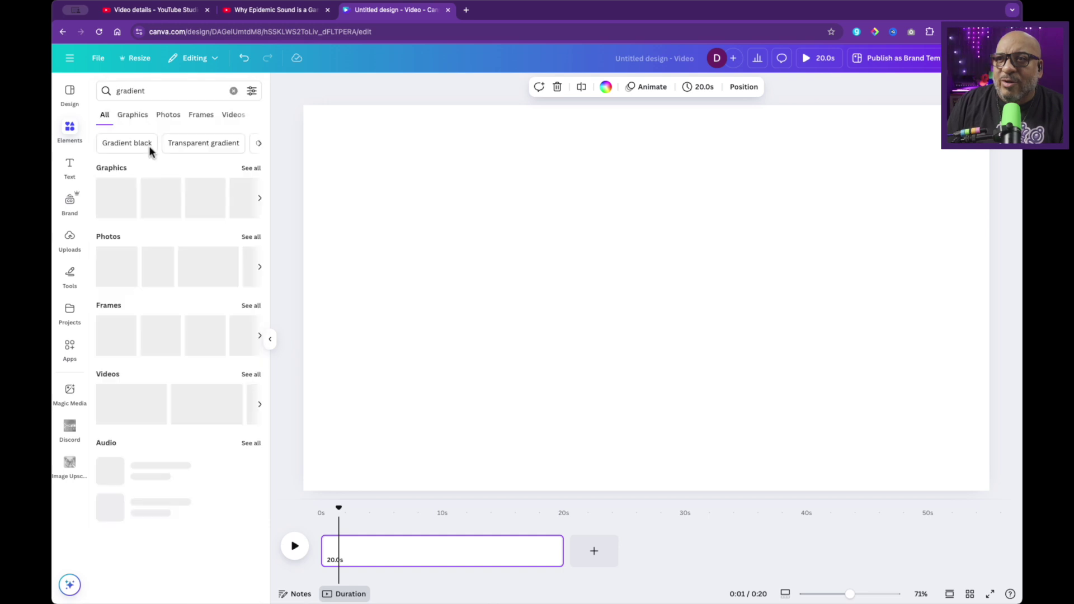
click(251, 374)
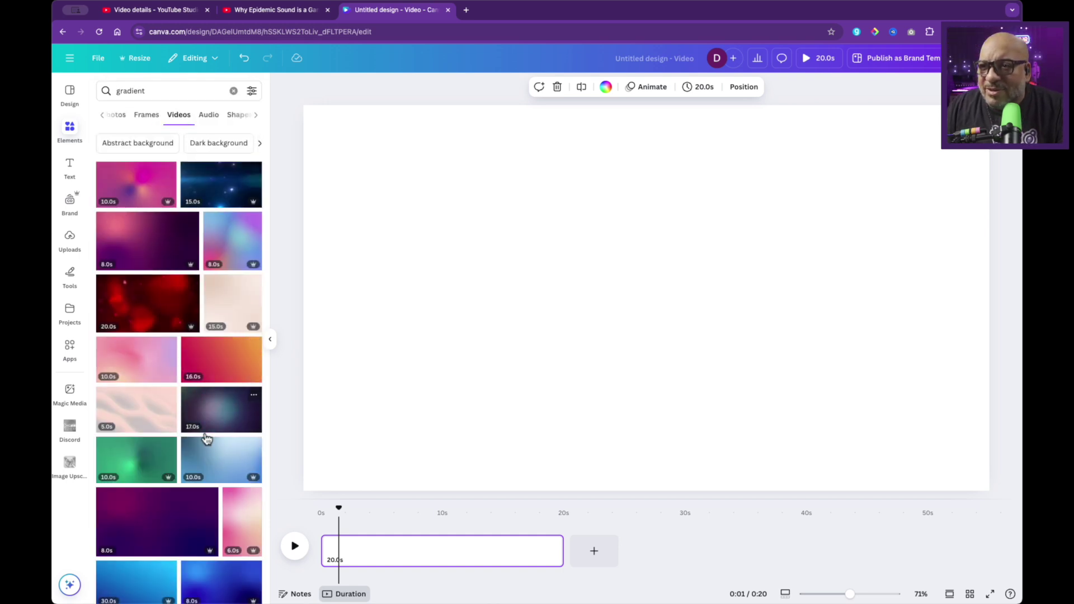
scroll(207, 438, down, 5)
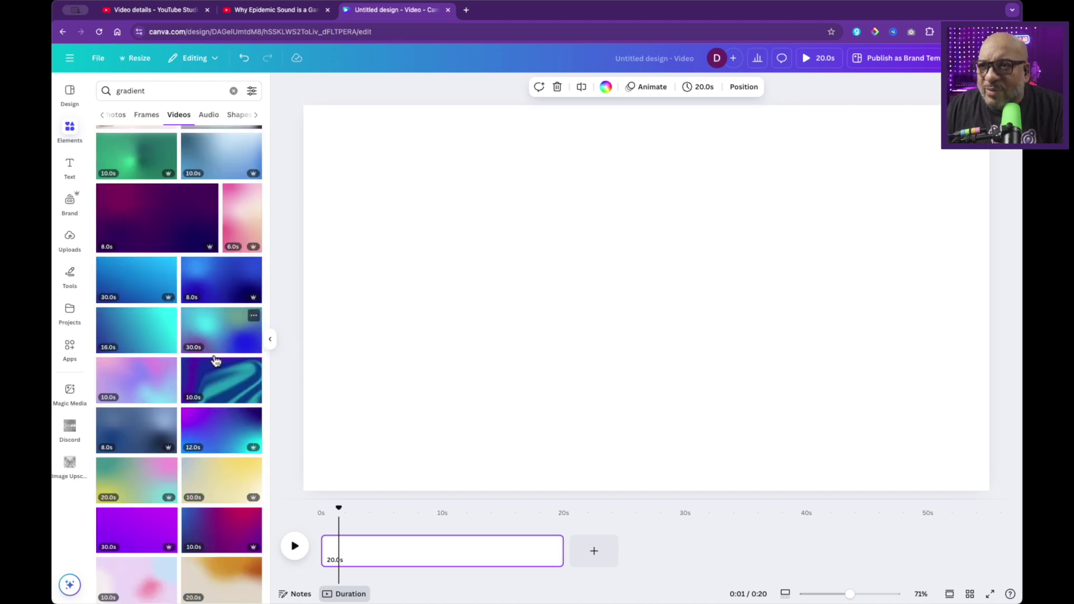
scroll(218, 358, down, 3)
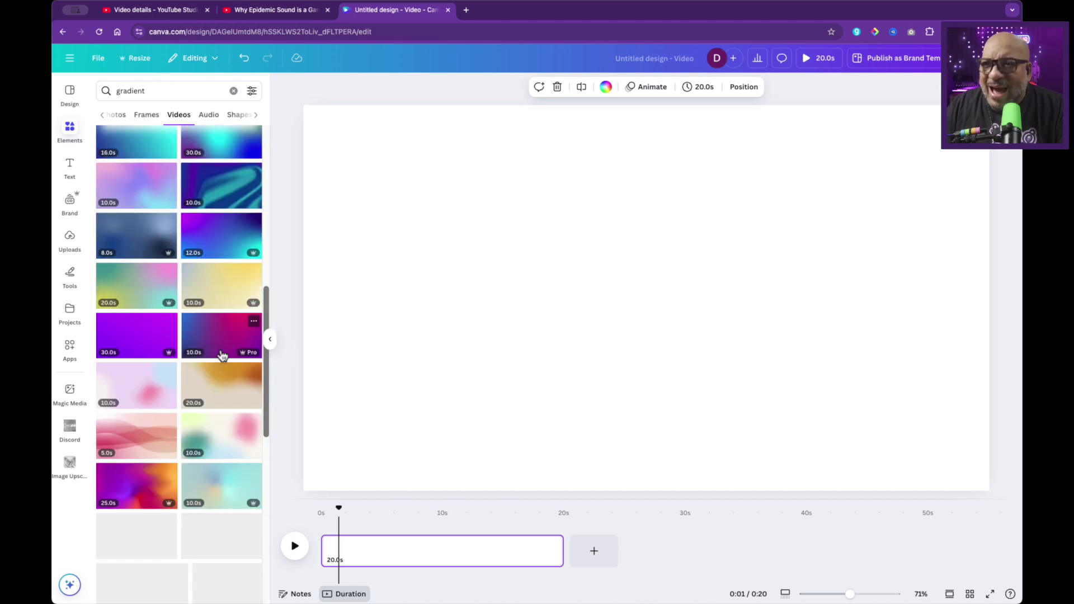
scroll(222, 356, down, 2)
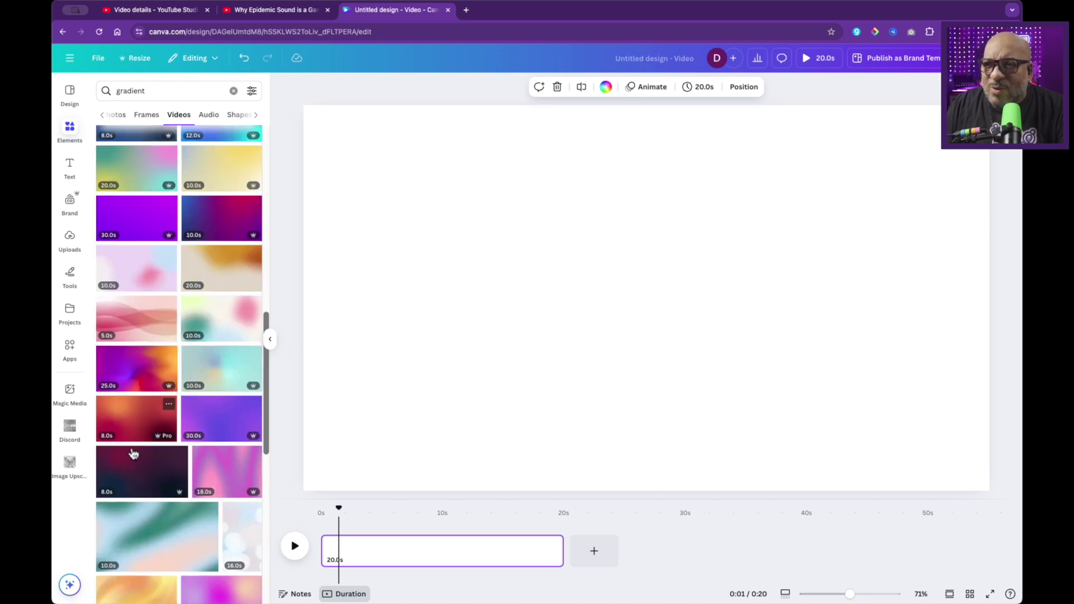
scroll(152, 480, down, 3)
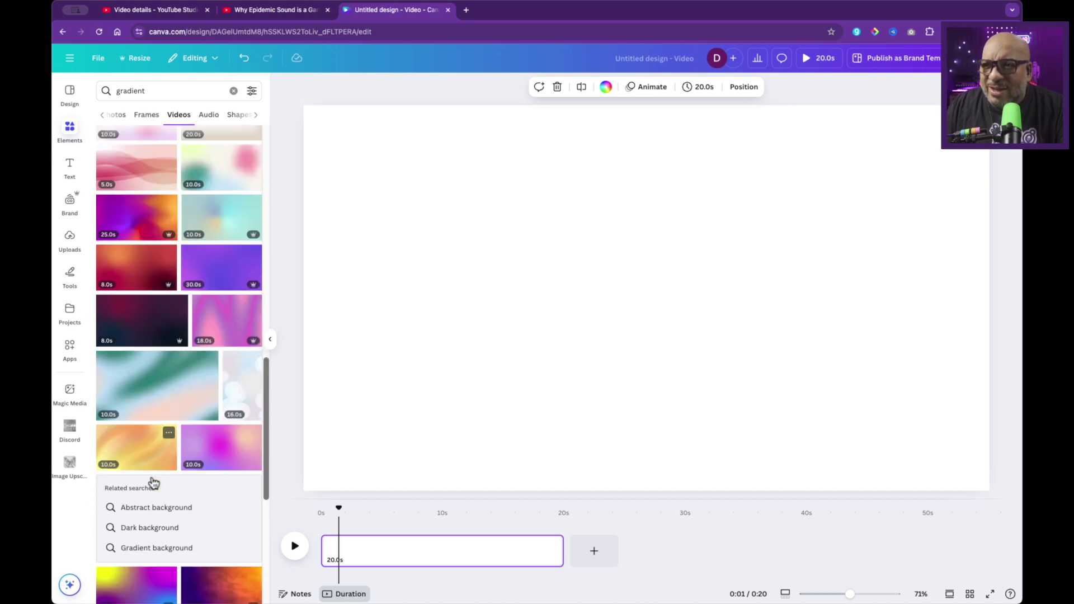
scroll(153, 480, down, 2)
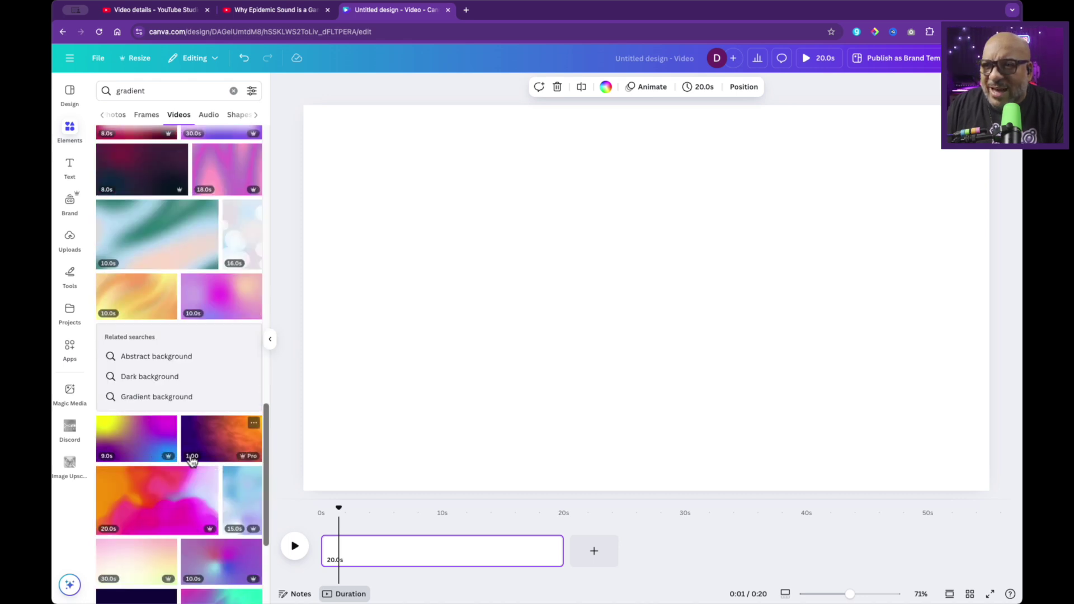
scroll(147, 464, down, 3)
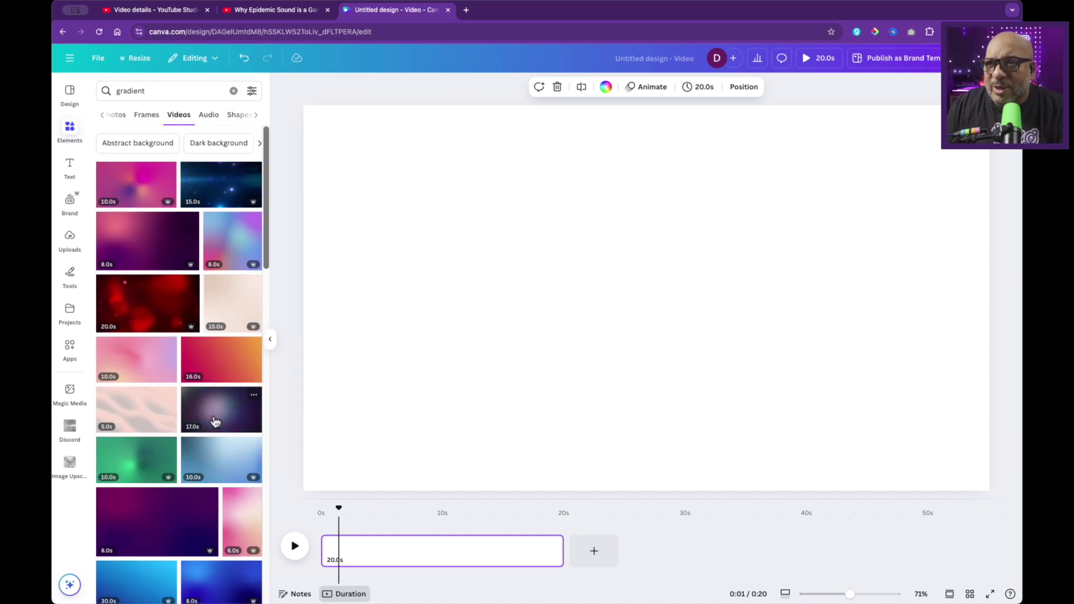
scroll(216, 421, down, 1)
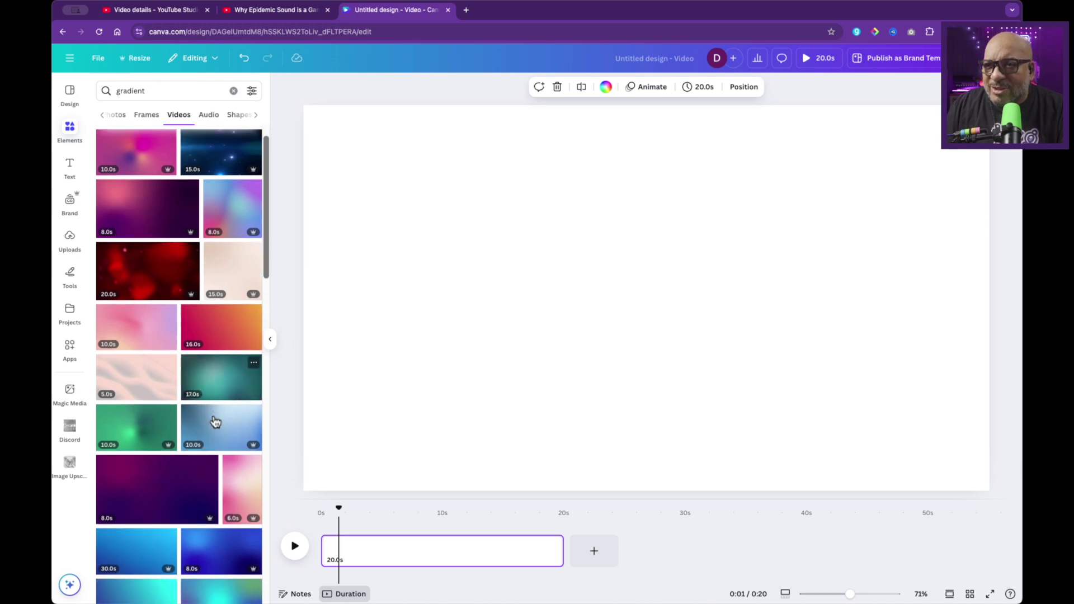
scroll(216, 431, down, 4)
drag(212, 428, 417, 190)
drag(530, 283, 456, 222)
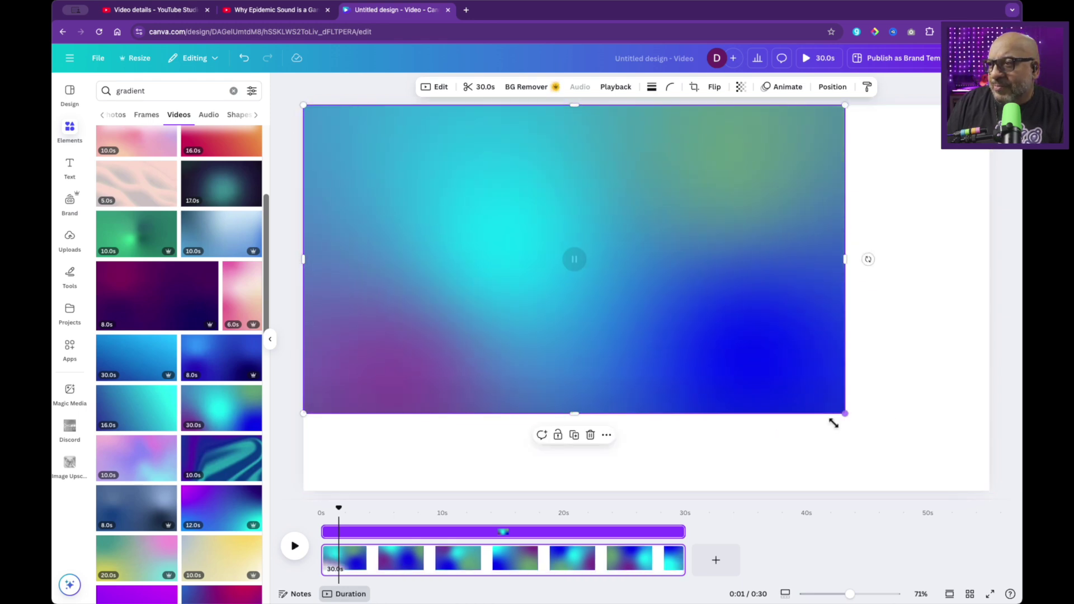
drag(844, 416, 995, 496)
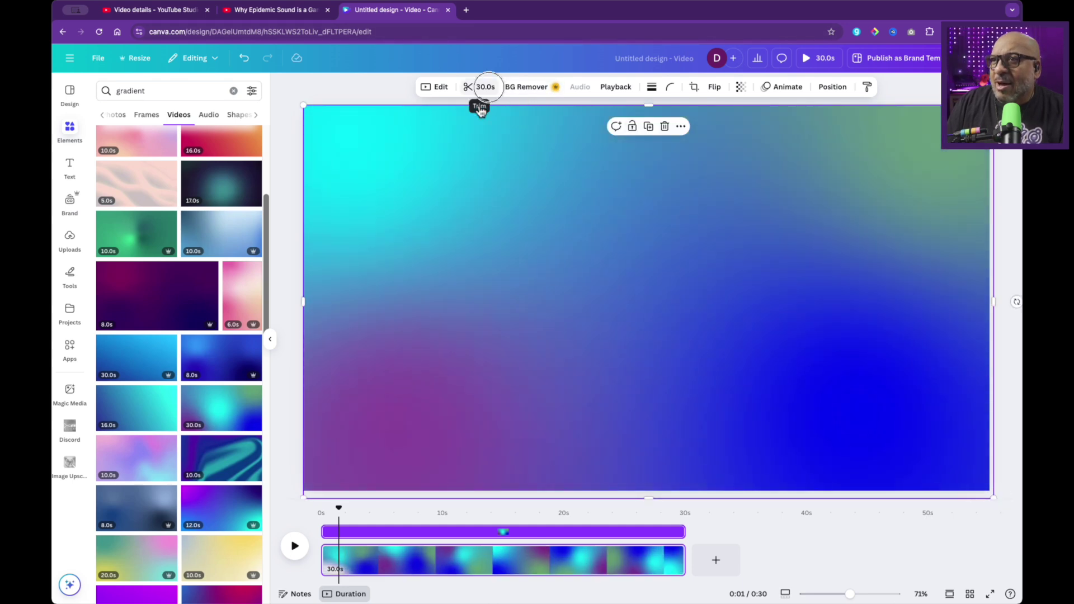
- Trim the gradient video from 30 seconds down to 20 seconds
click(479, 90)
click(389, 88)
text(20.0s)
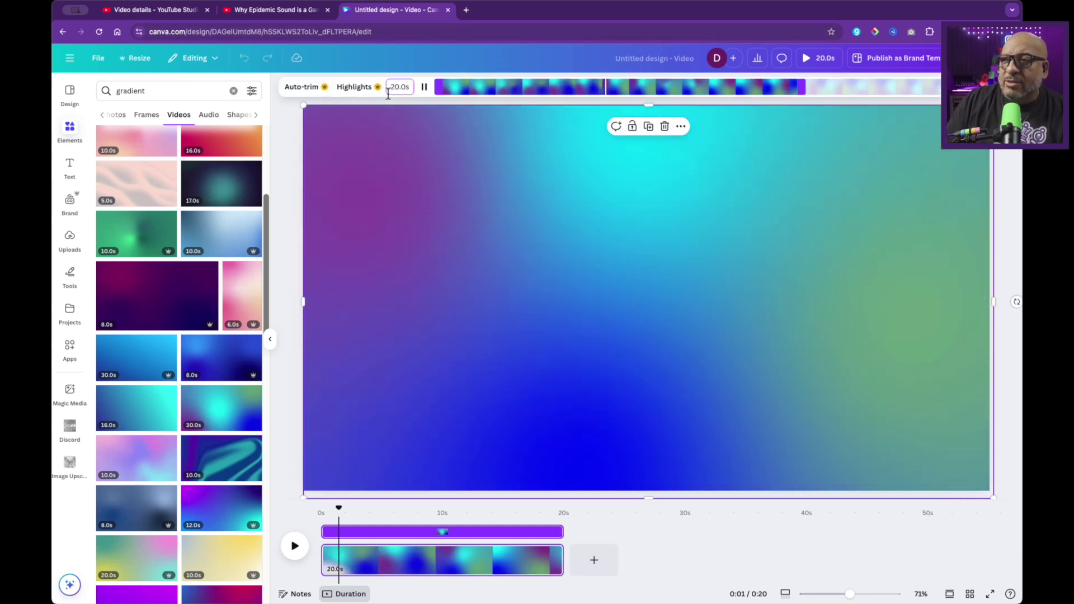
click(286, 212)
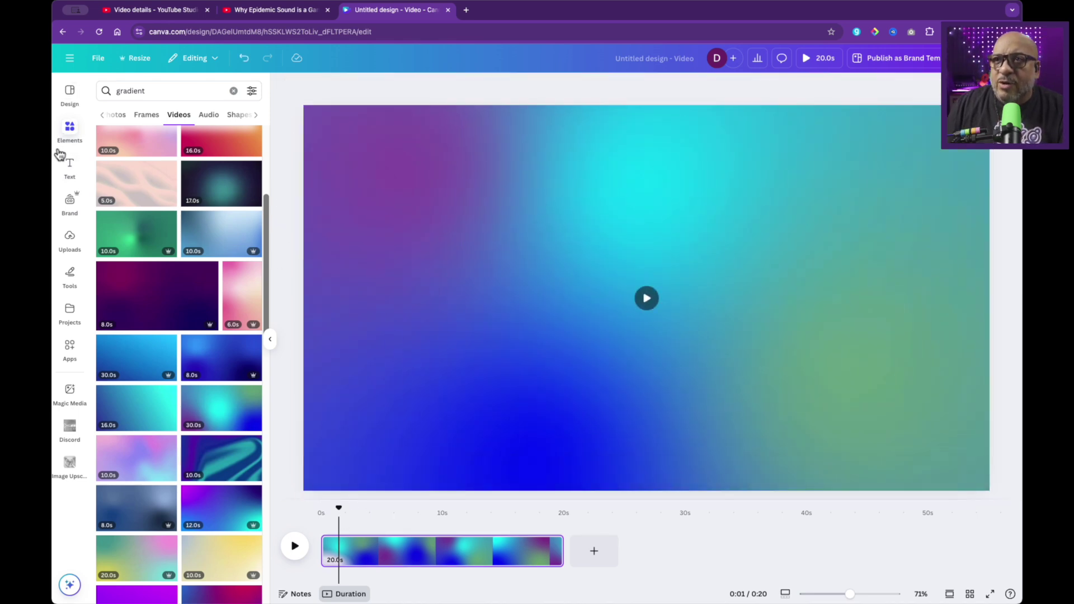
click(60, 153)
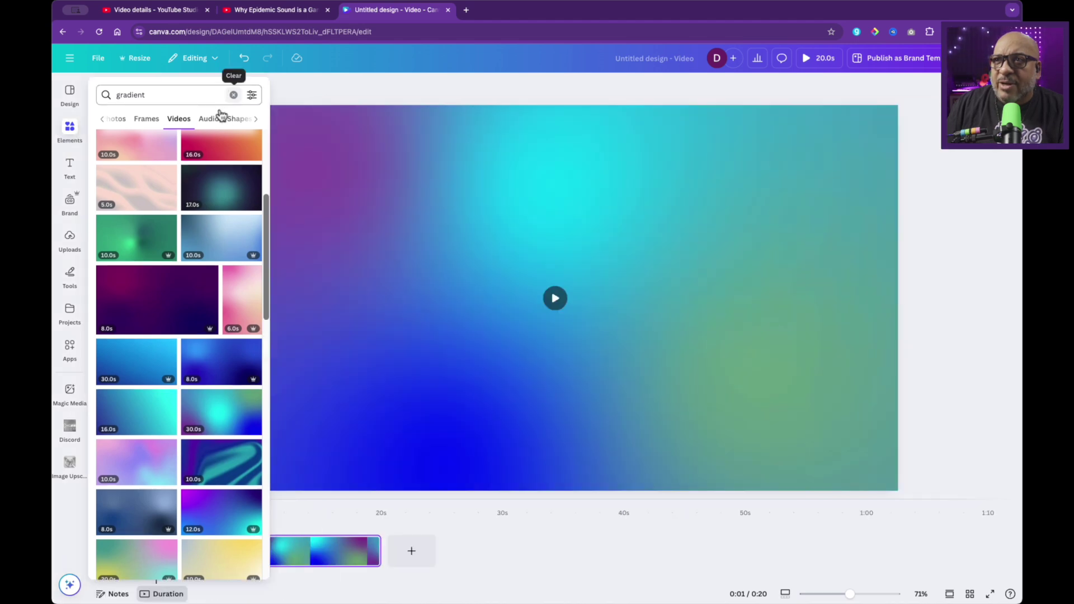
- Add a rectangle, stretch it into a full-width band along the bottom, and colour it dark purple
click(234, 94)
key(r)
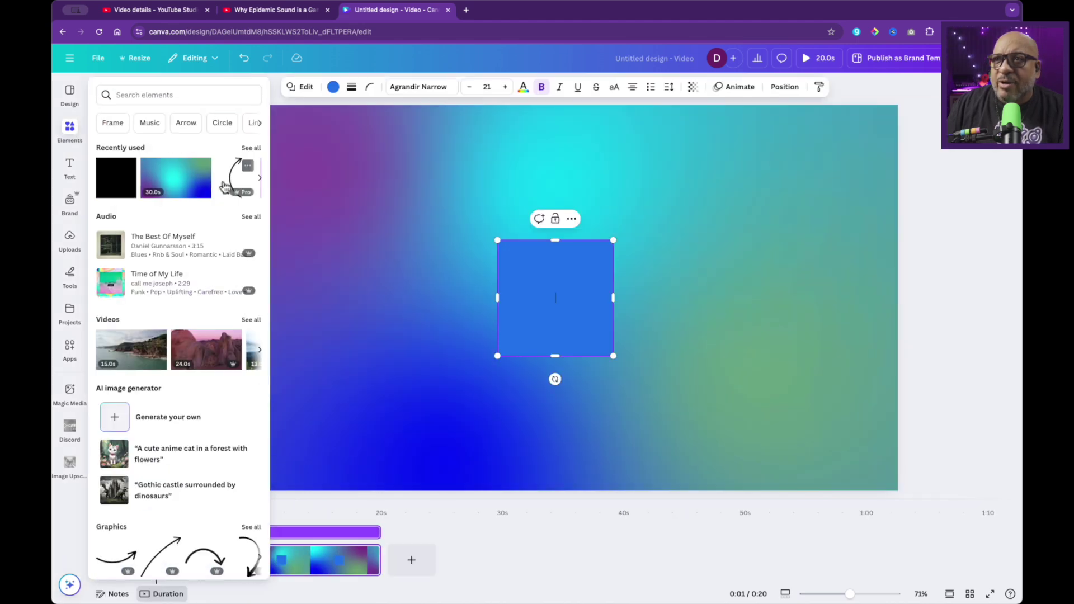
click(600, 296)
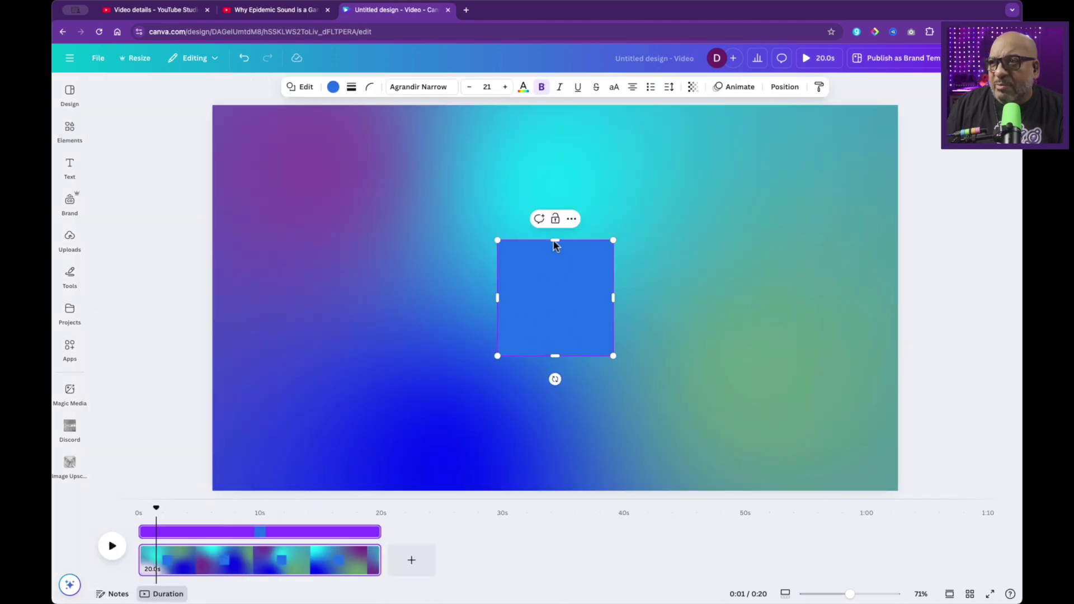
drag(554, 357, 551, 492)
drag(555, 242, 556, 419)
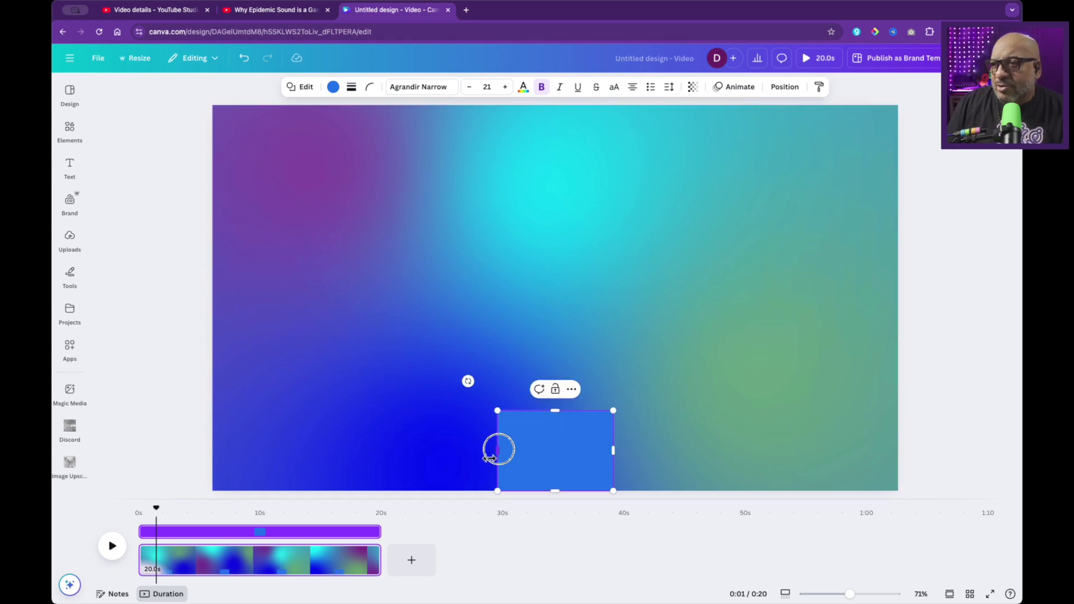
drag(466, 450, 208, 451)
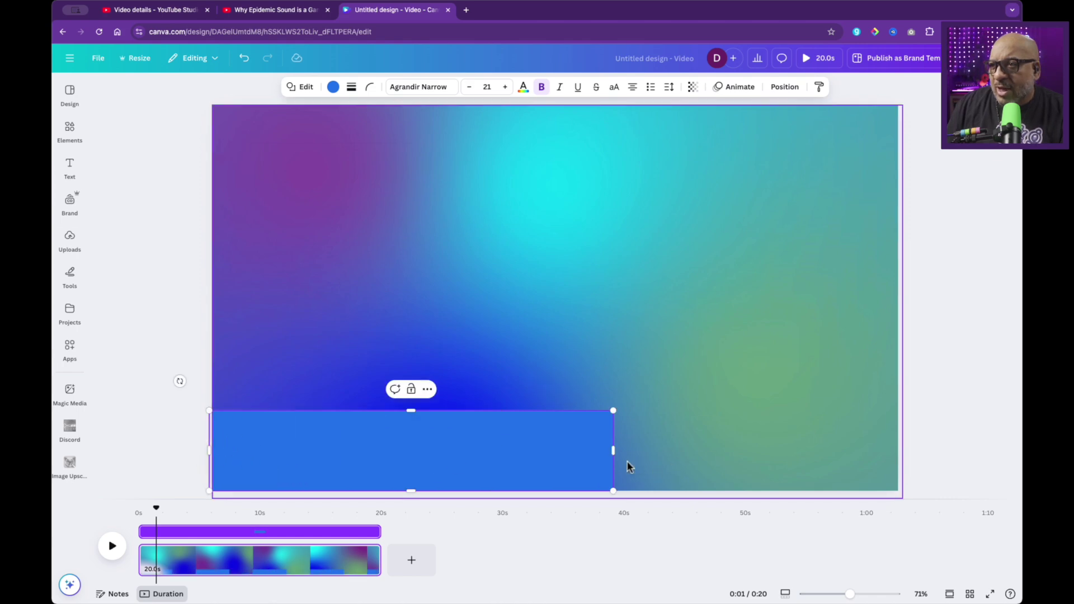
drag(613, 465, 902, 465)
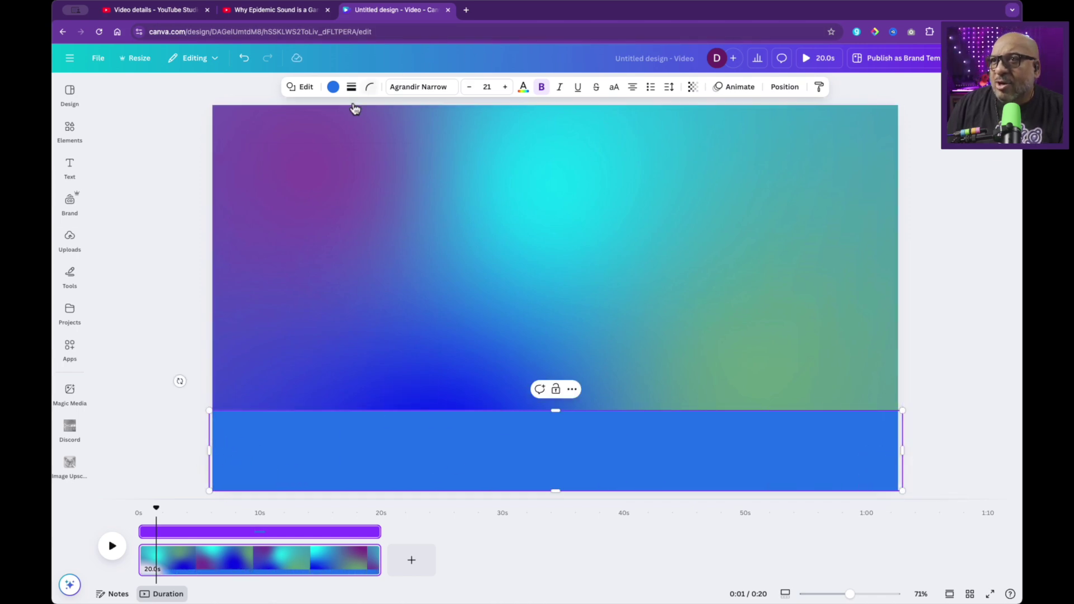
click(333, 87)
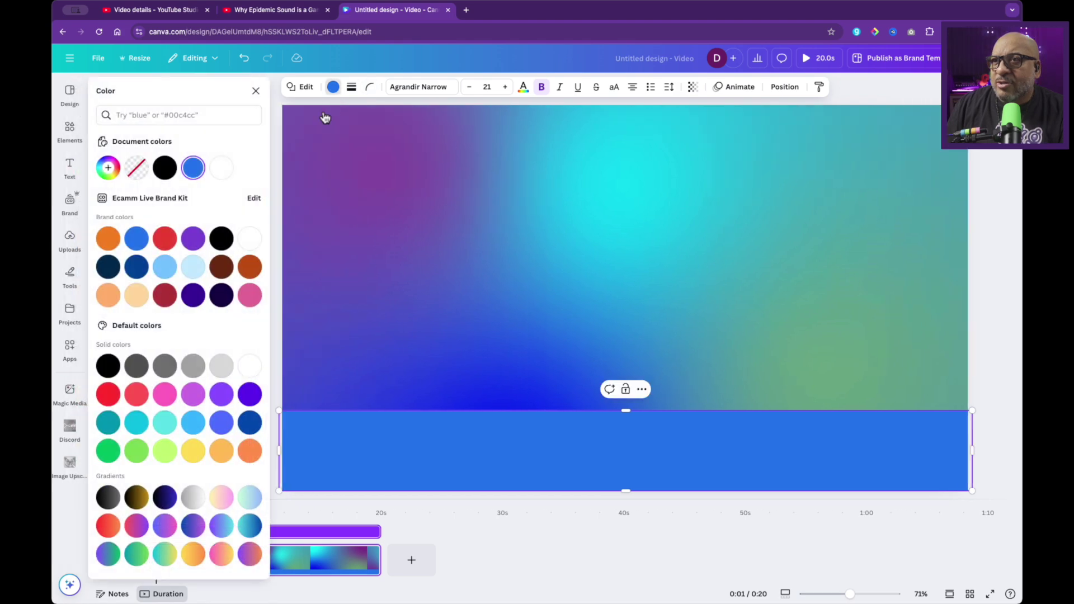
click(192, 302)
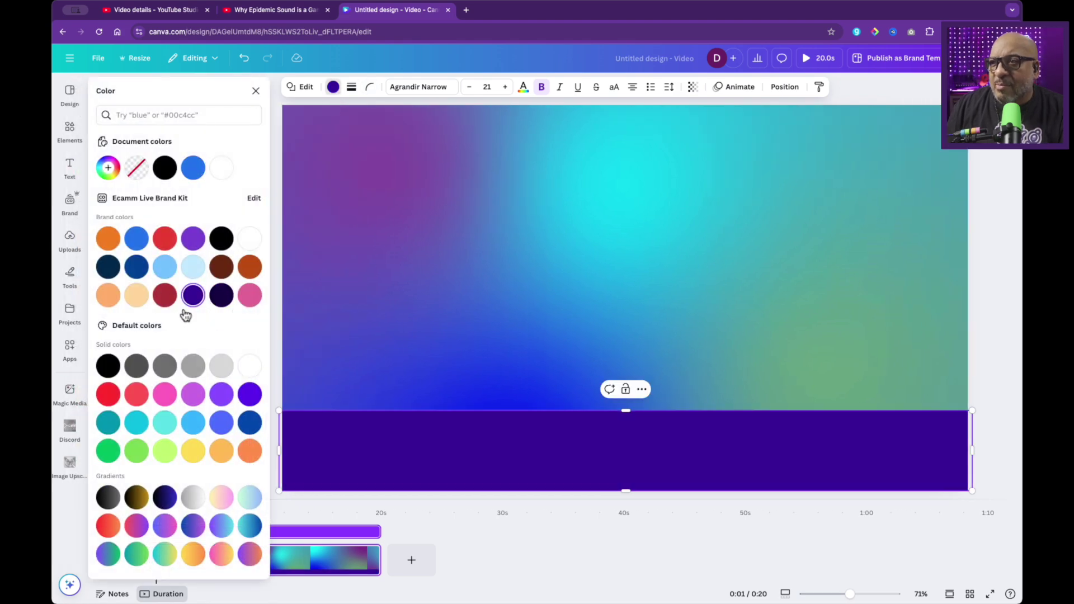
click(274, 181)
click(936, 232)
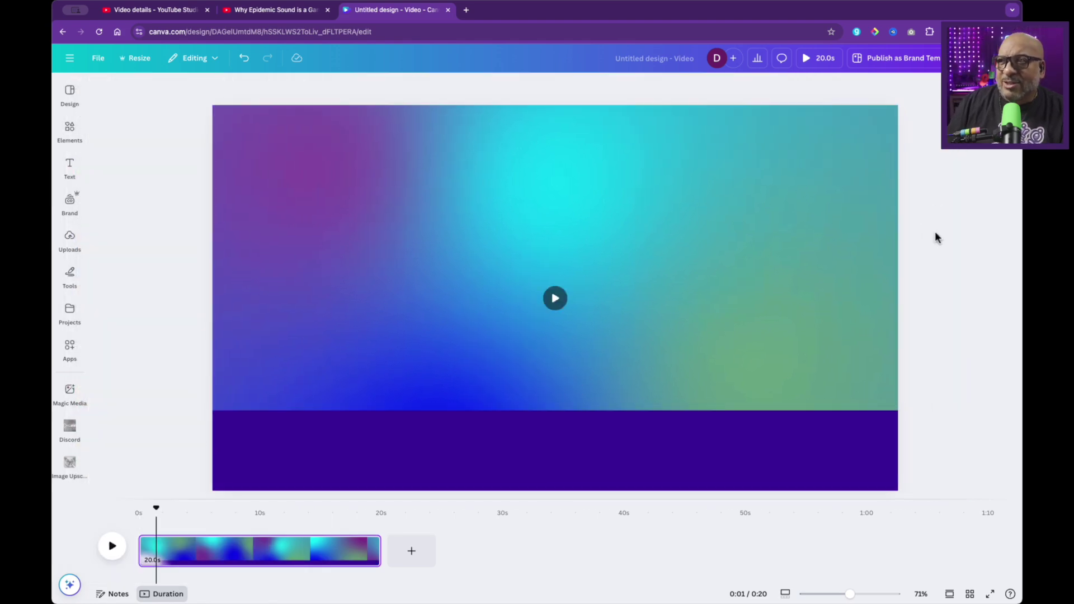
click(69, 167)
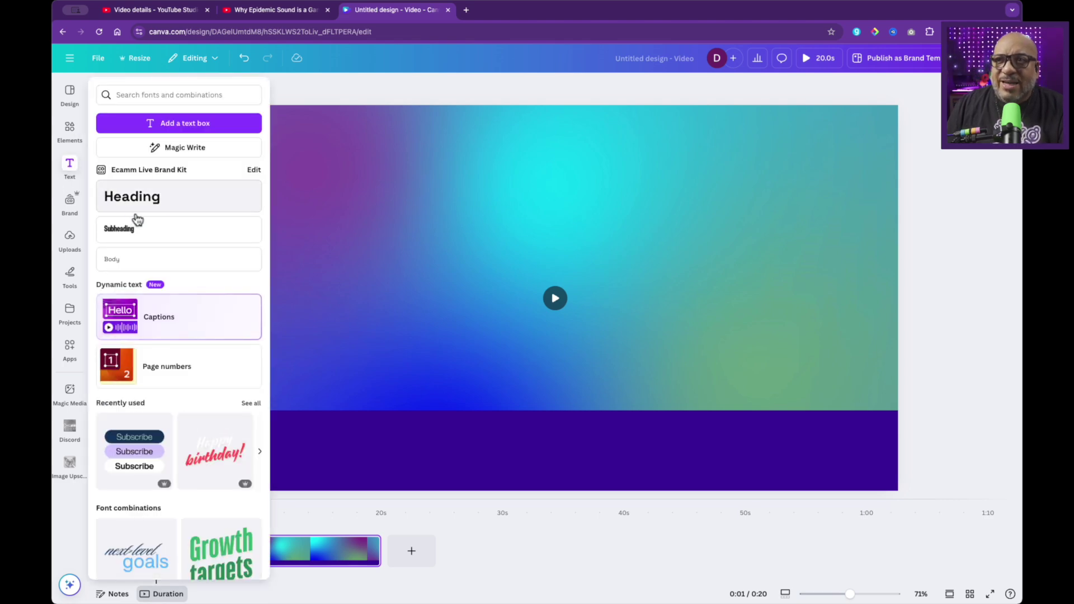
click(136, 210)
click(567, 303)
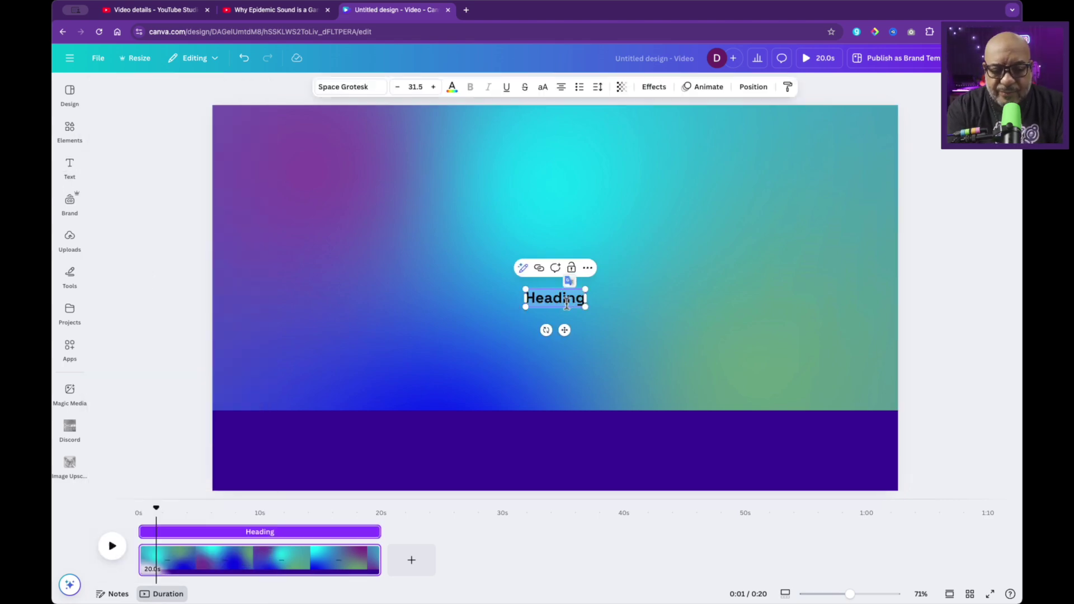
text(www)
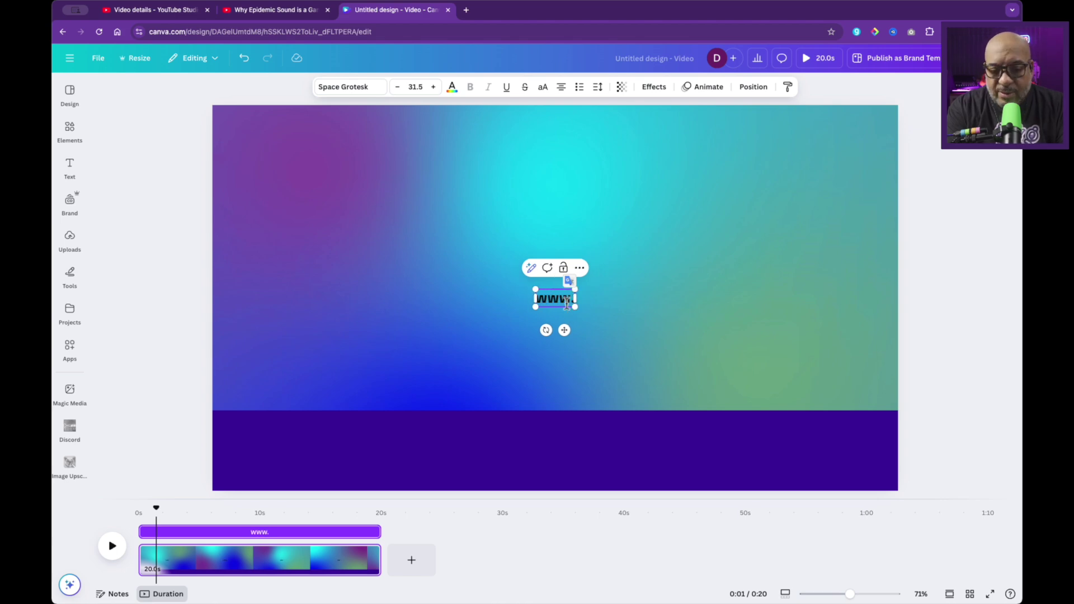
text(.docmerch.com)
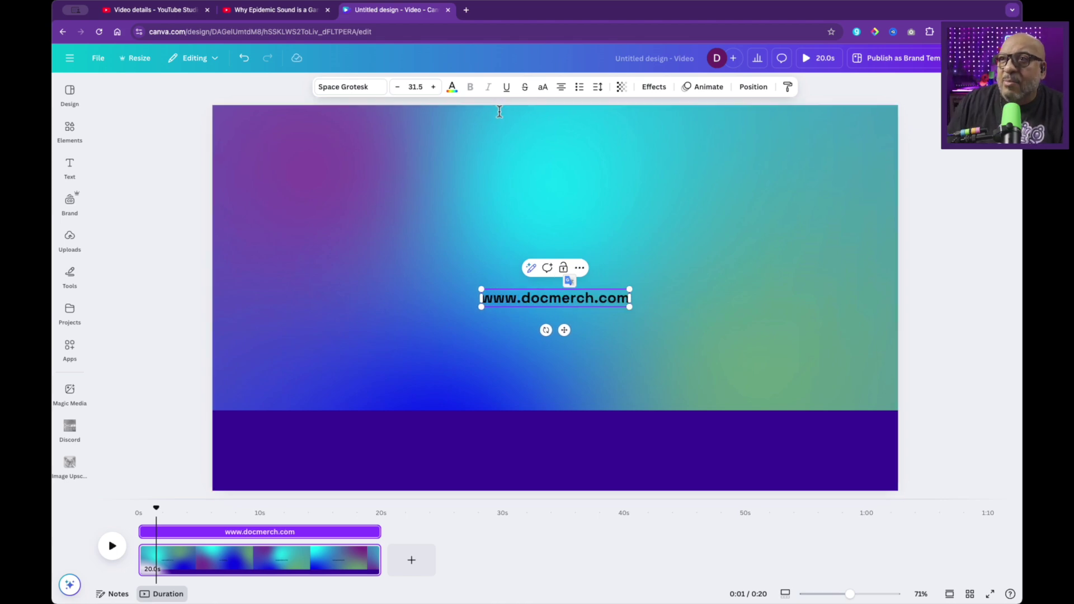
- Set the web address text to Futura Bold at size 75.5
click(351, 90)
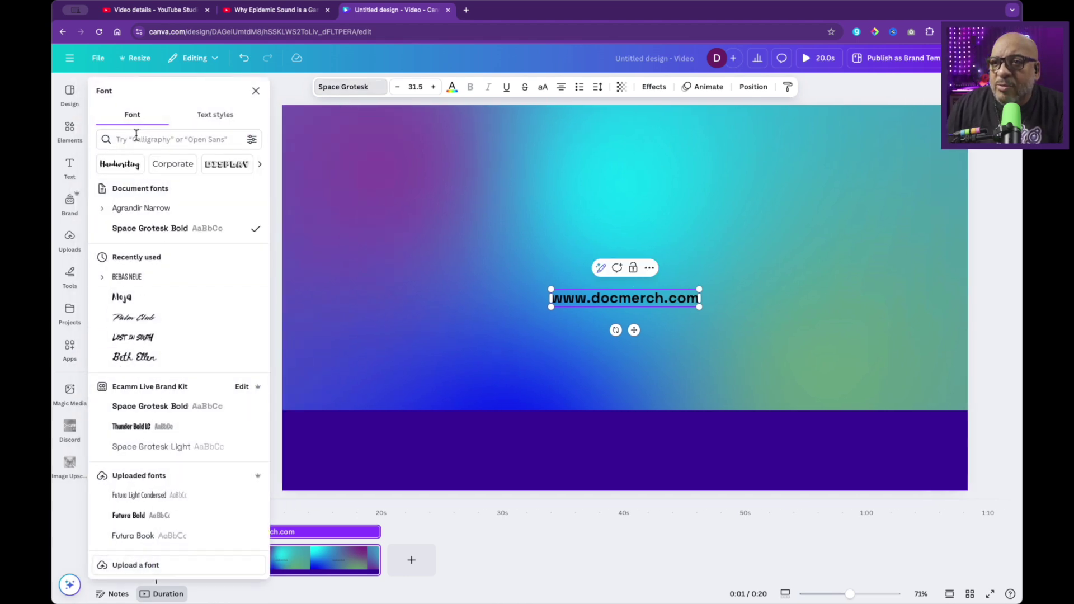
click(159, 515)
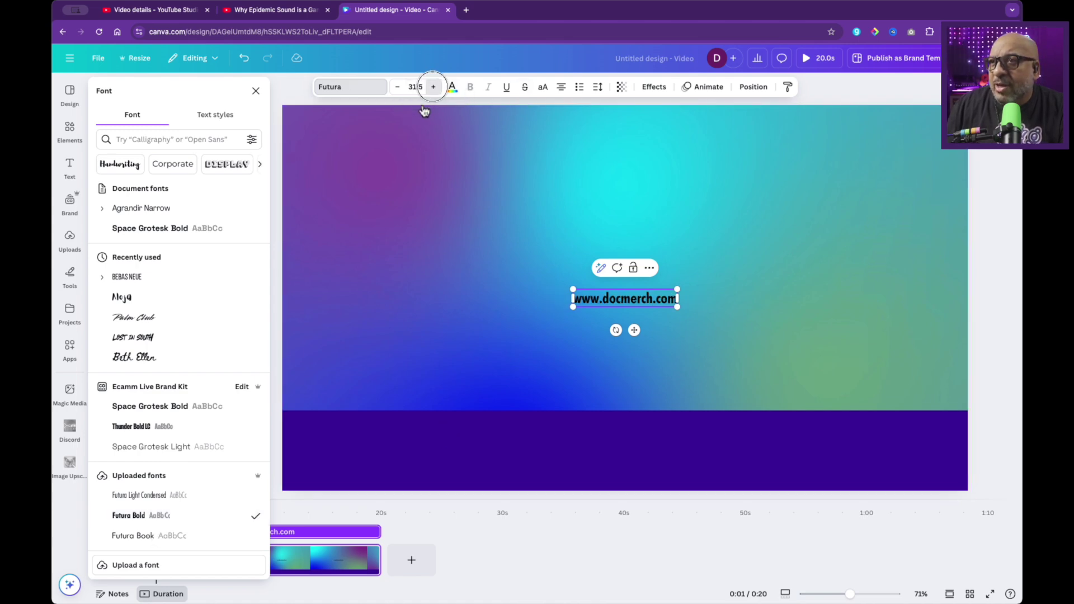
click(433, 87)
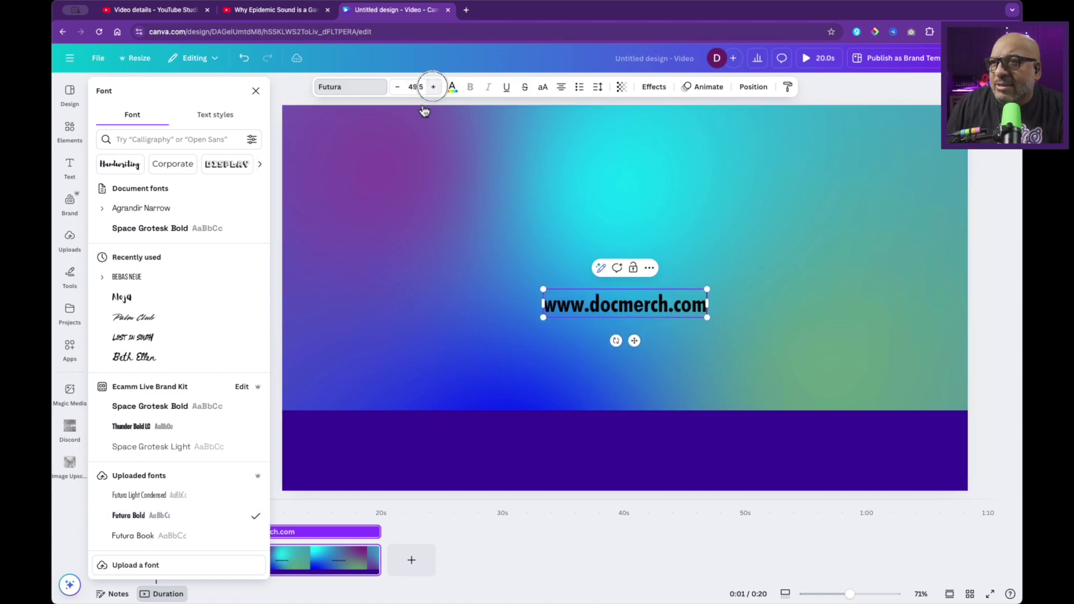
click(433, 87)
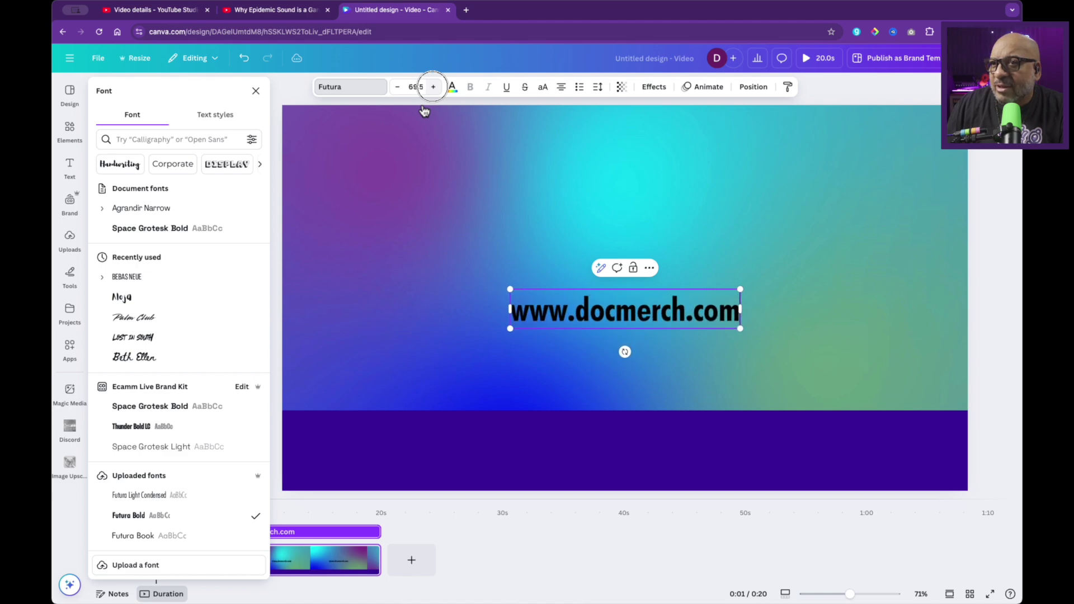
click(433, 86)
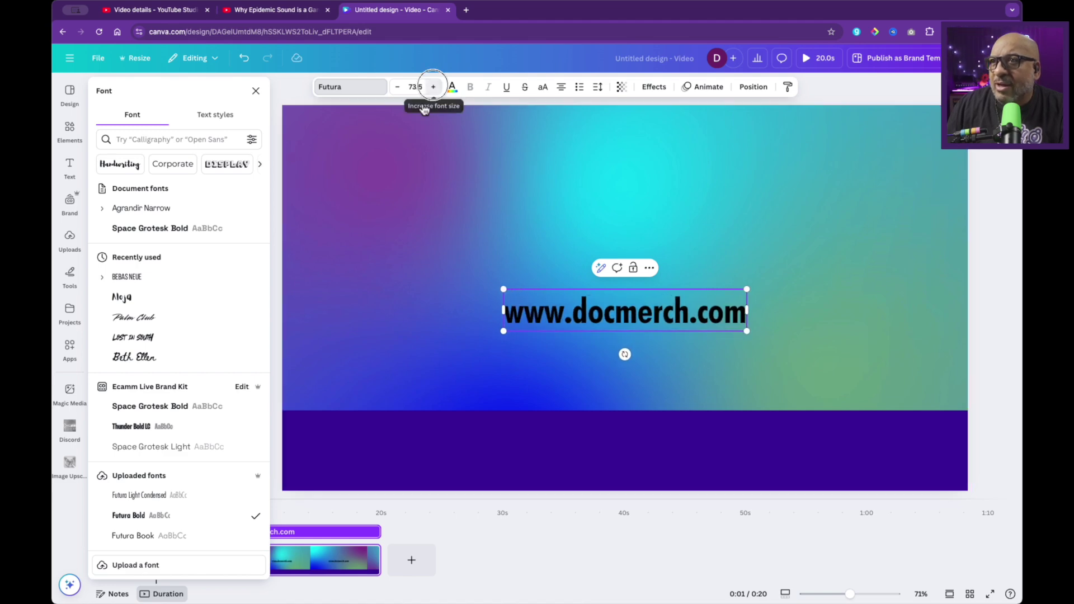
click(433, 87)
click(433, 87)
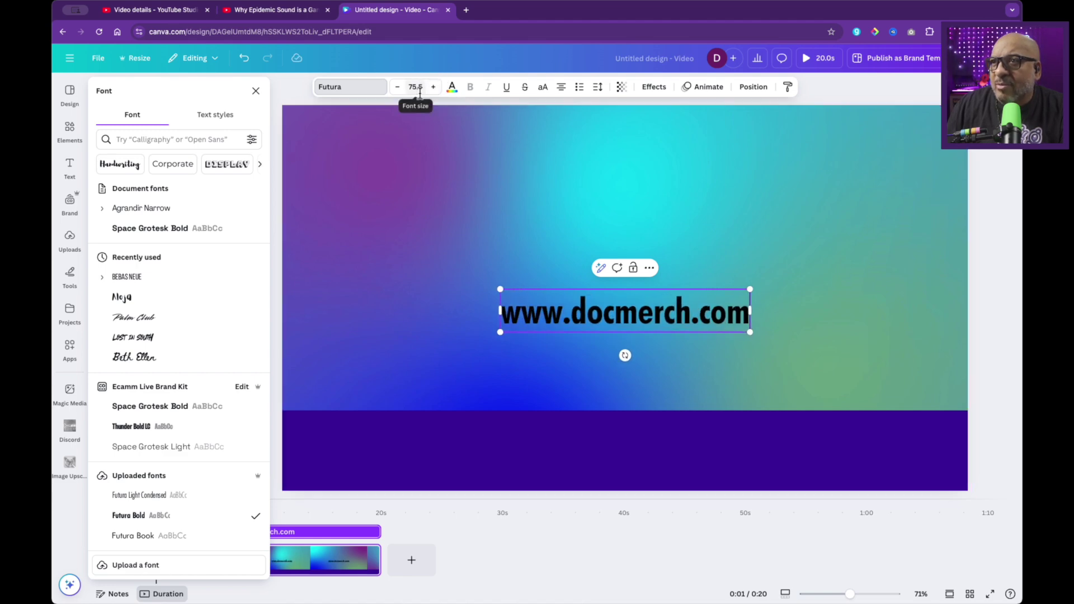
- Make the web address white and move it into the dark purple band
triple_click(603, 312)
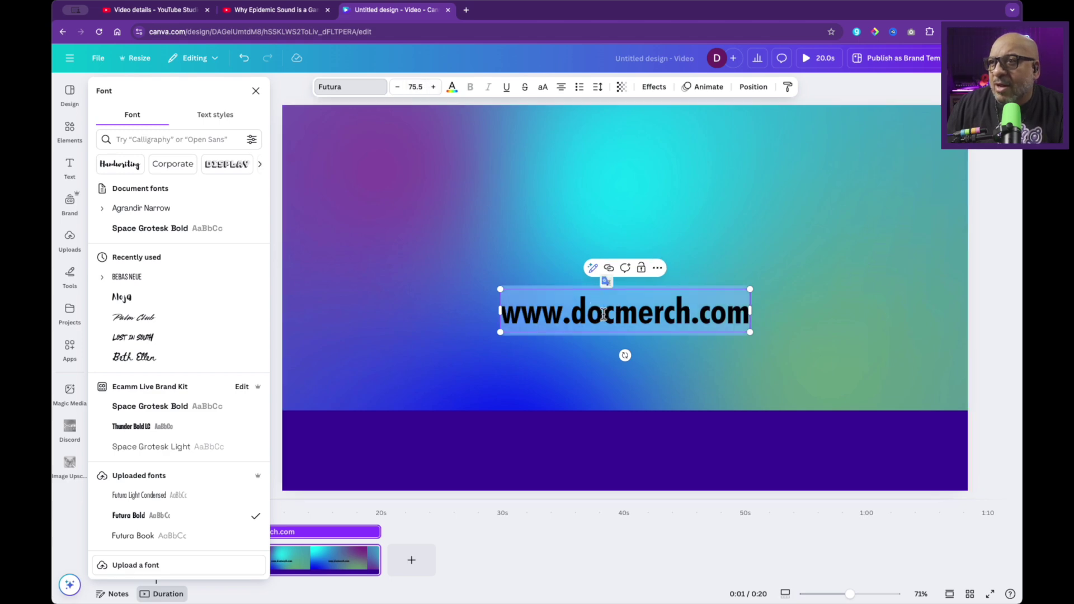
click(451, 90)
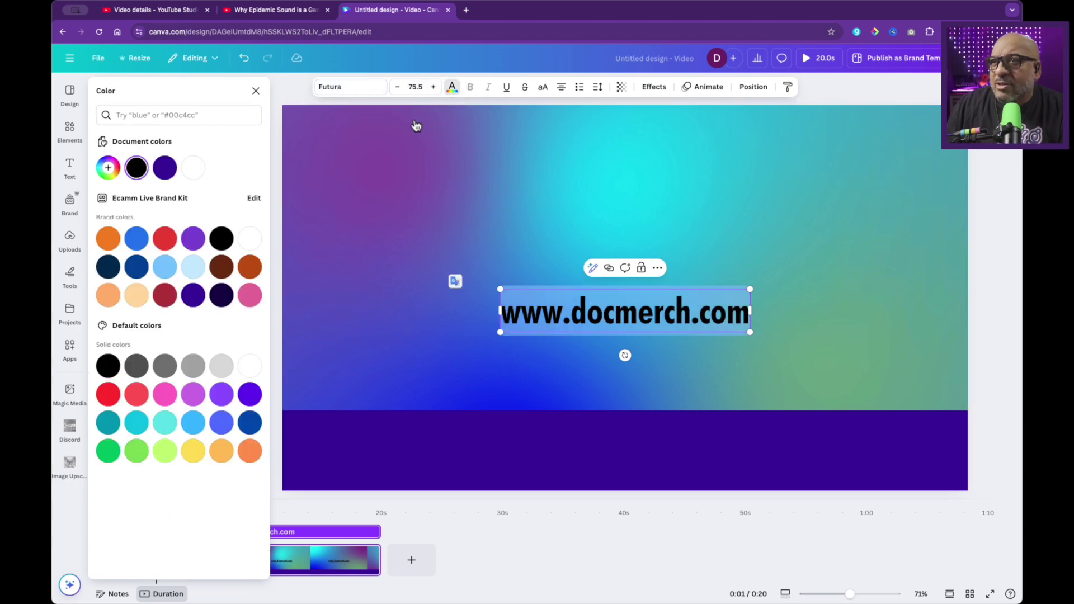
click(193, 167)
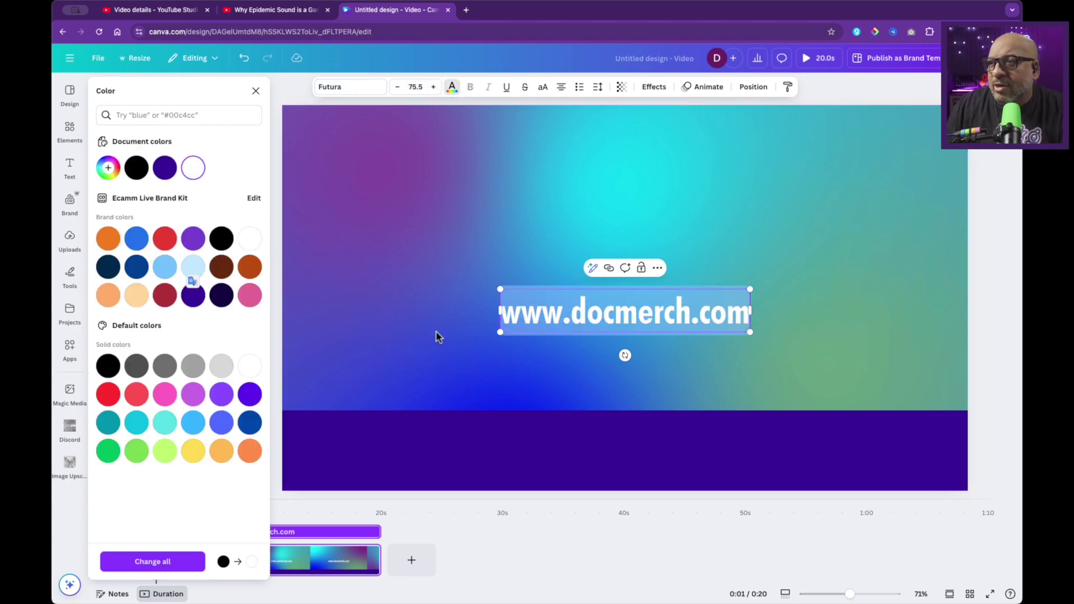
key(Escape)
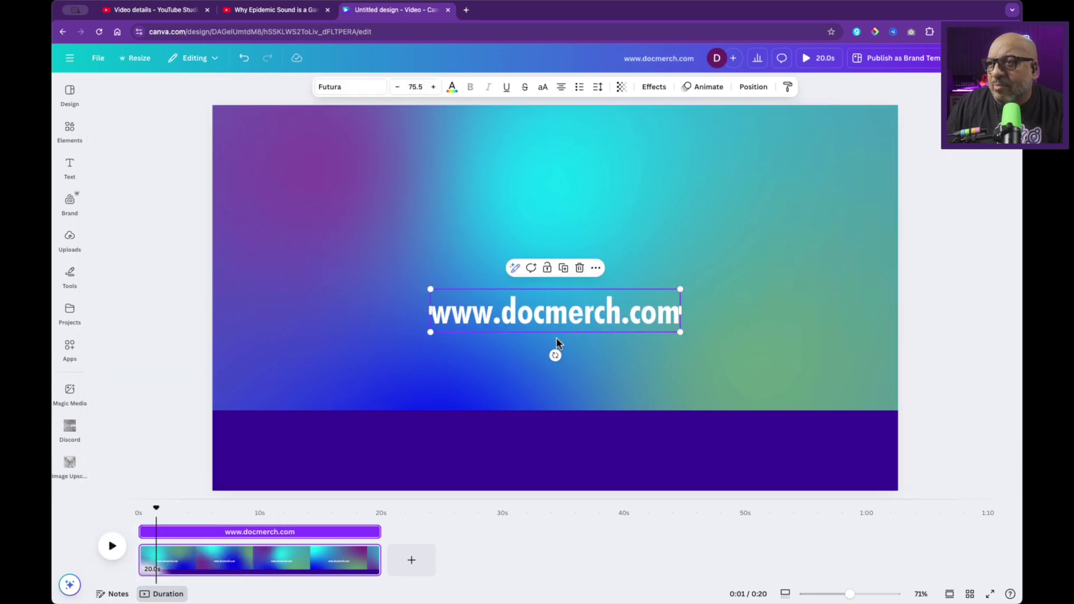
drag(563, 333, 562, 461)
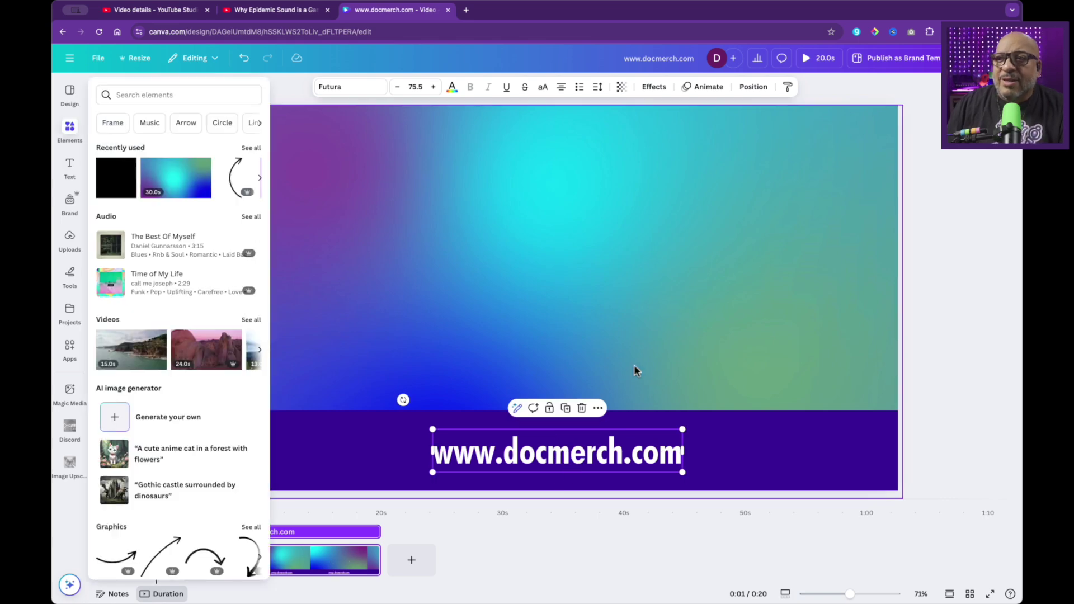
- Add the Happy birthday font-combination text template to the design
click(70, 180)
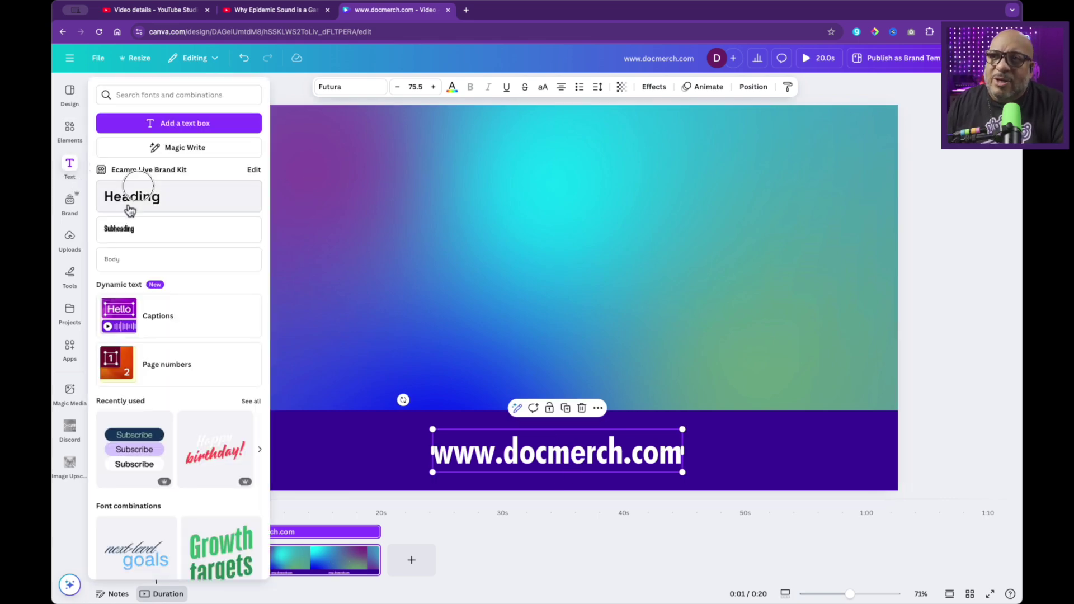
click(182, 208)
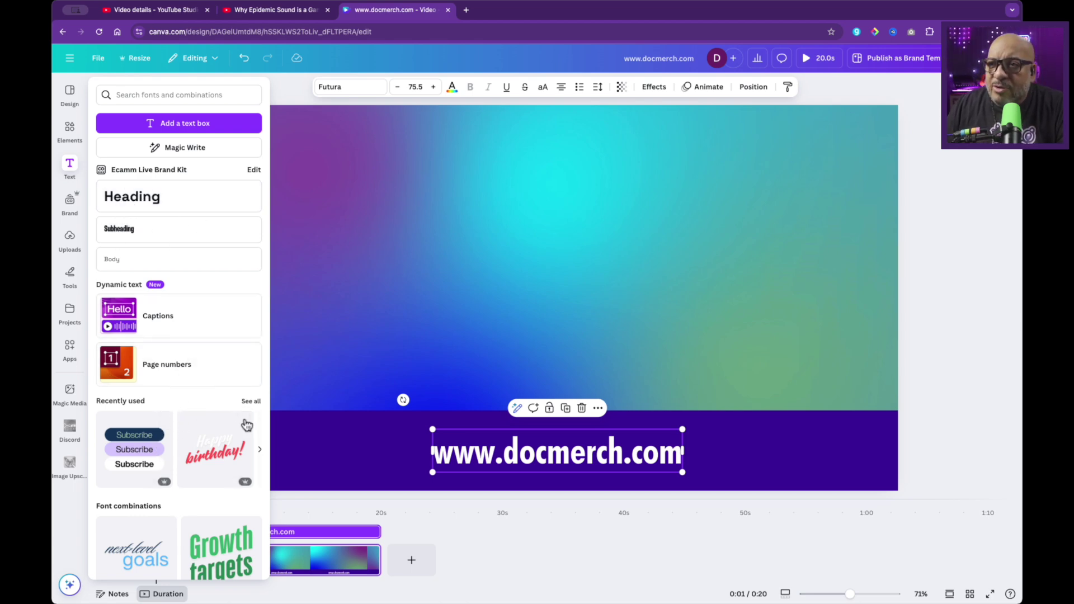
click(251, 401)
scroll(183, 462, down, 10)
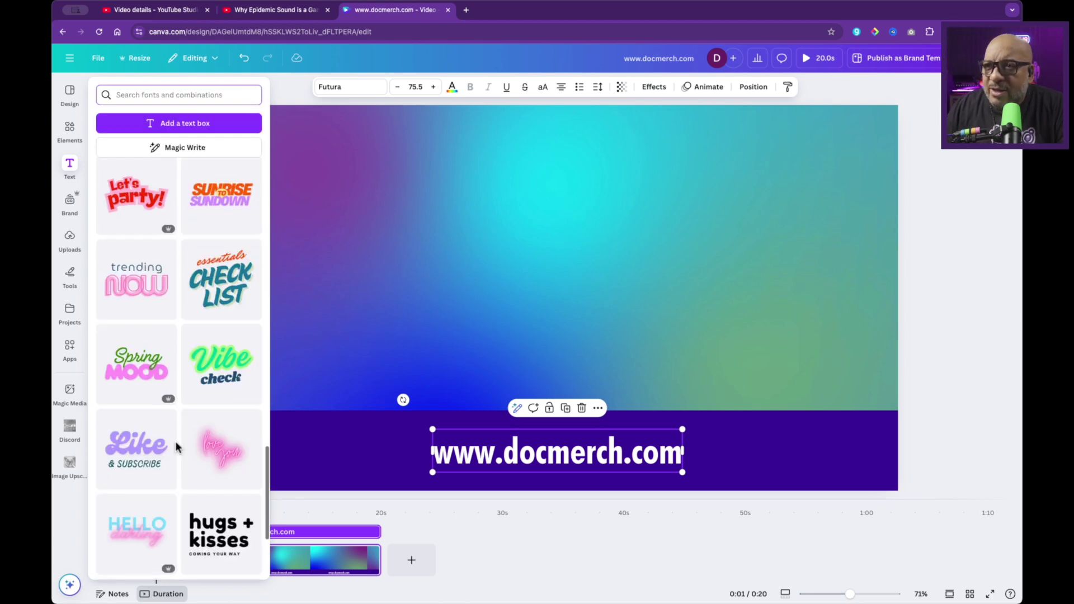
scroll(176, 446, down, 4)
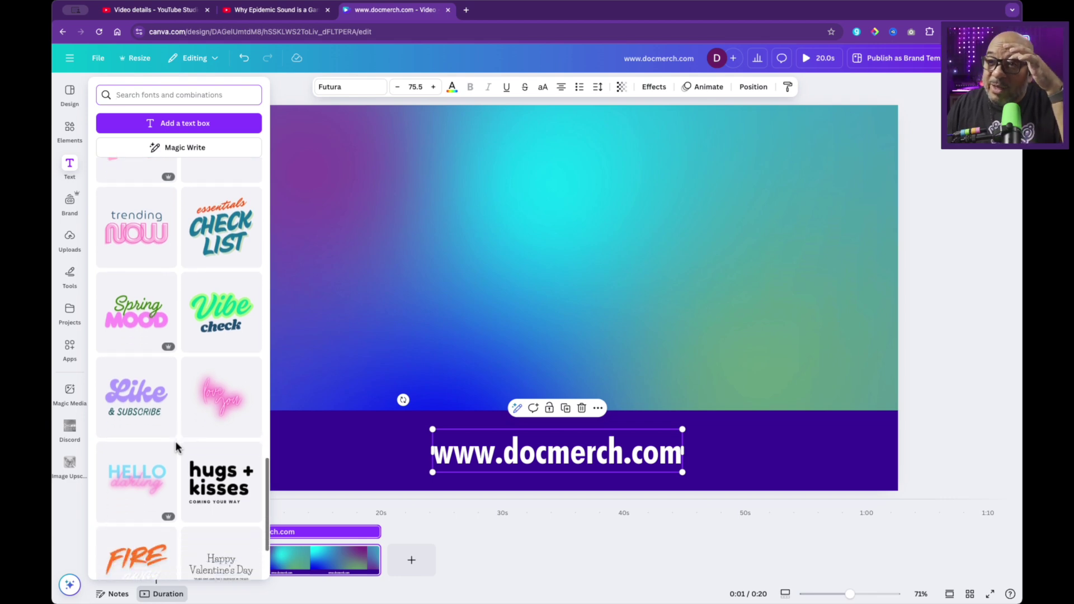
scroll(176, 446, down, 15)
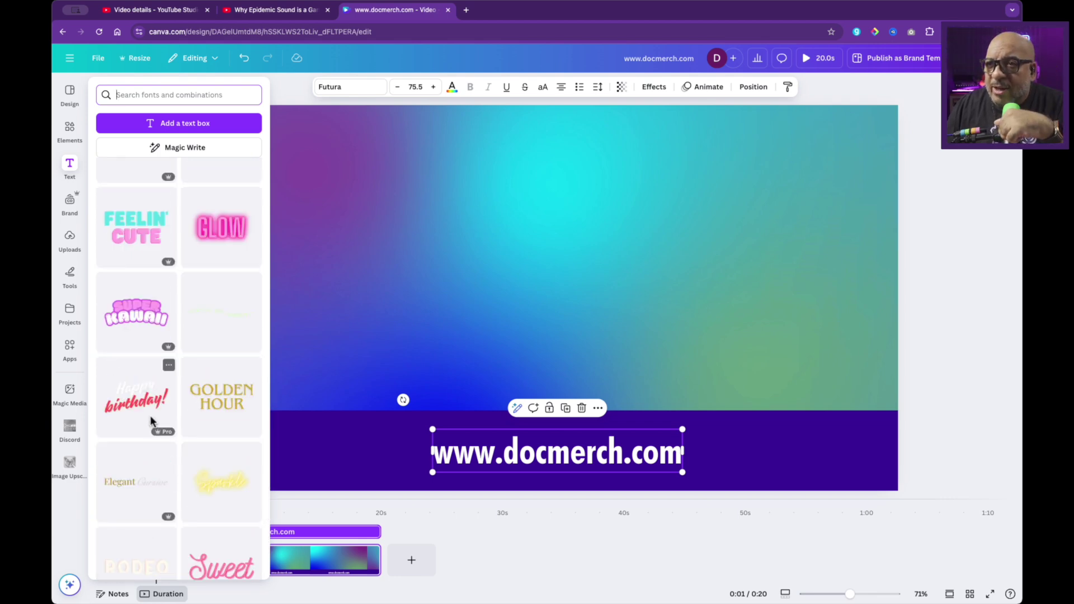
click(150, 417)
- Change the template text to 'watch this next...' in white
double_click(514, 363)
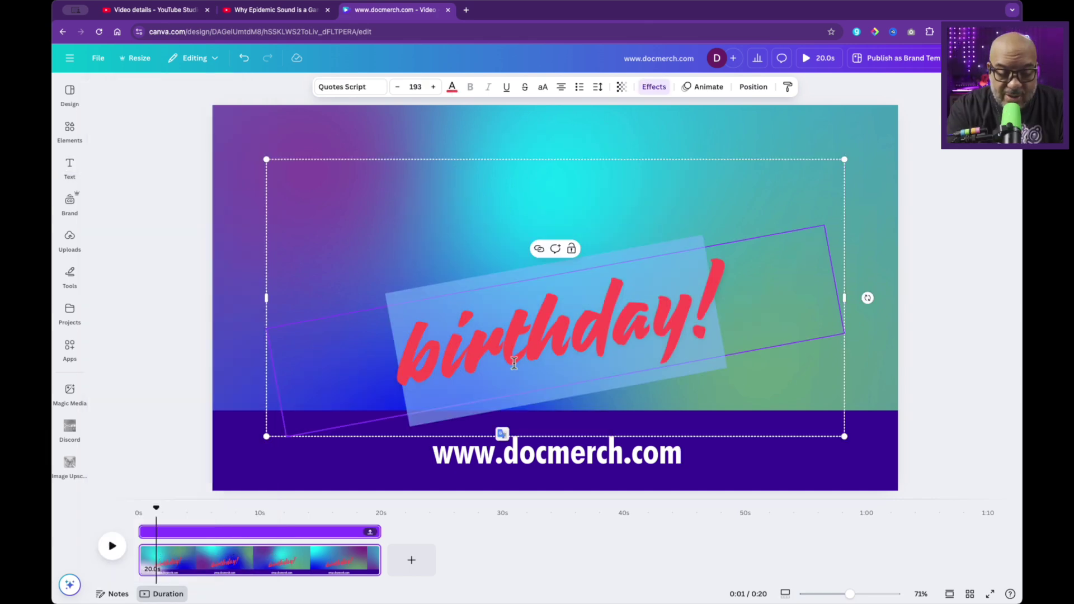
text(watch this)
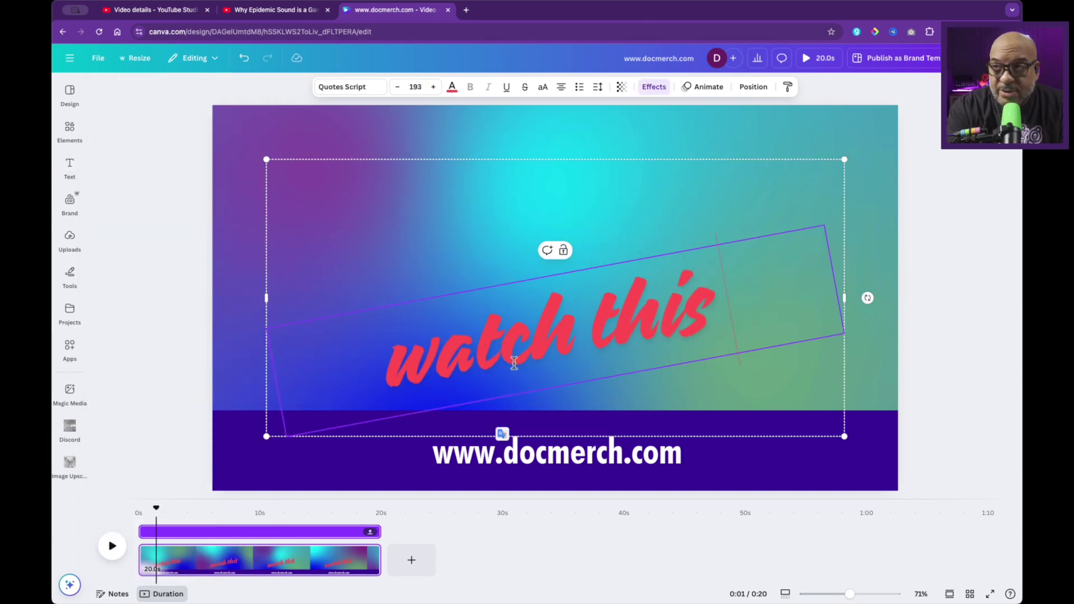
text( next)
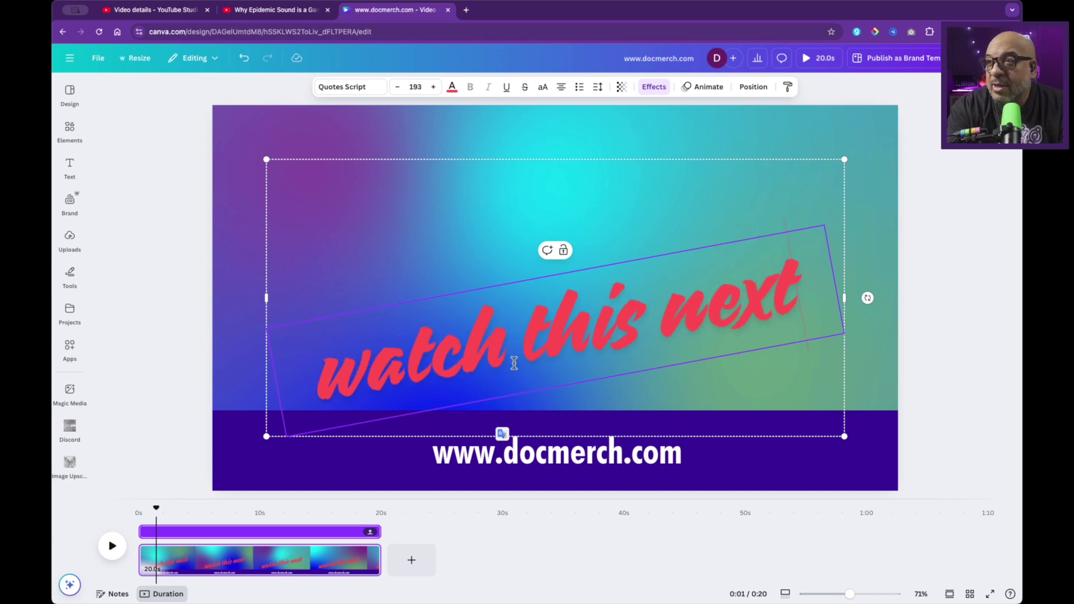
text(...)
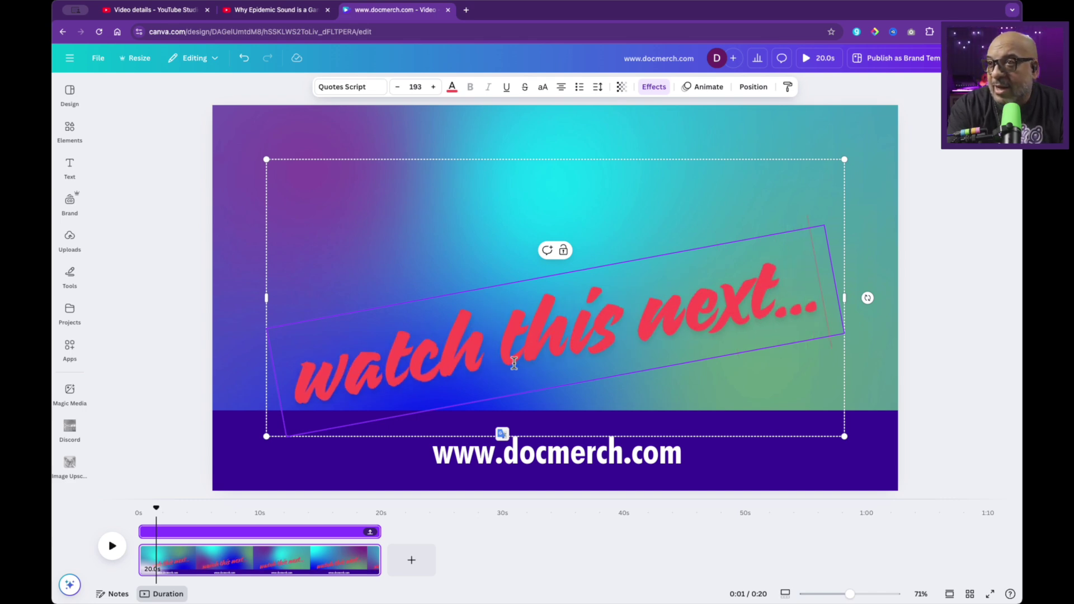
triple_click(472, 331)
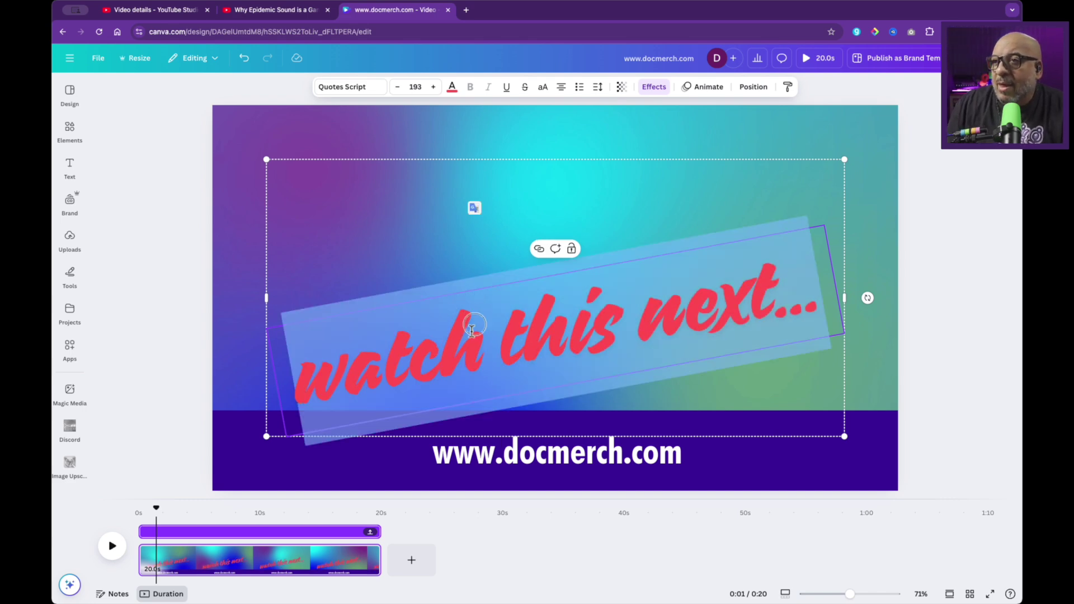
click(452, 87)
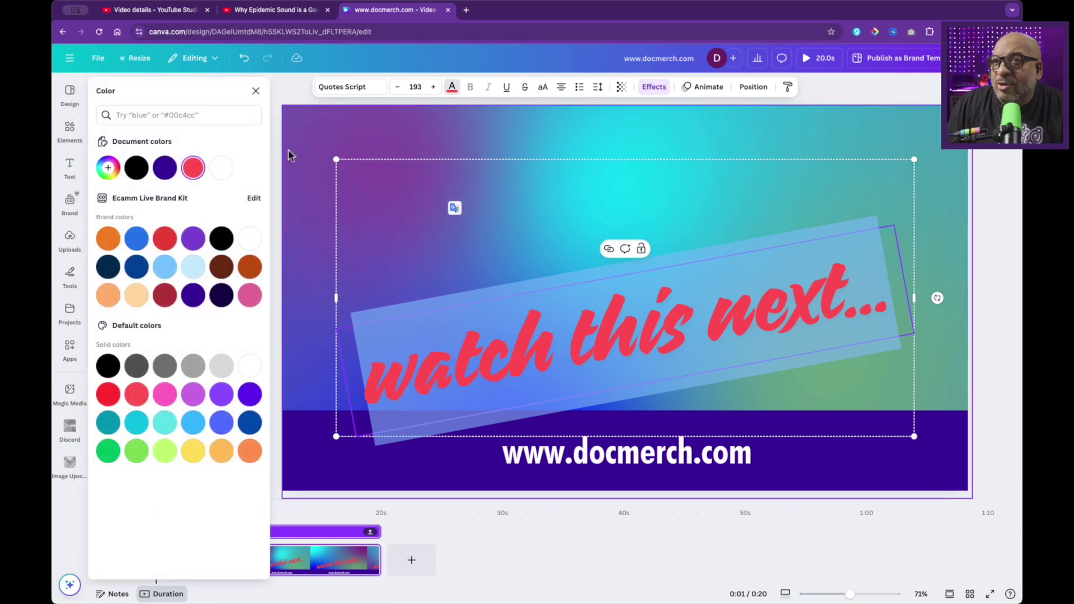
click(222, 167)
click(297, 125)
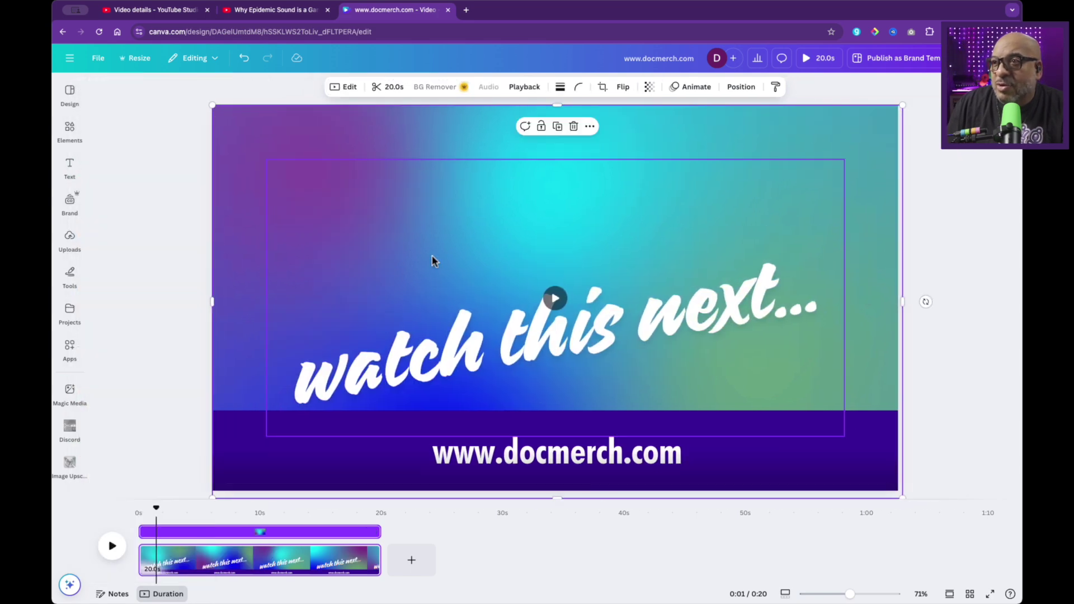
- Rotate the 'watch this next...' text level, shrink it, and move it to the top
click(530, 350)
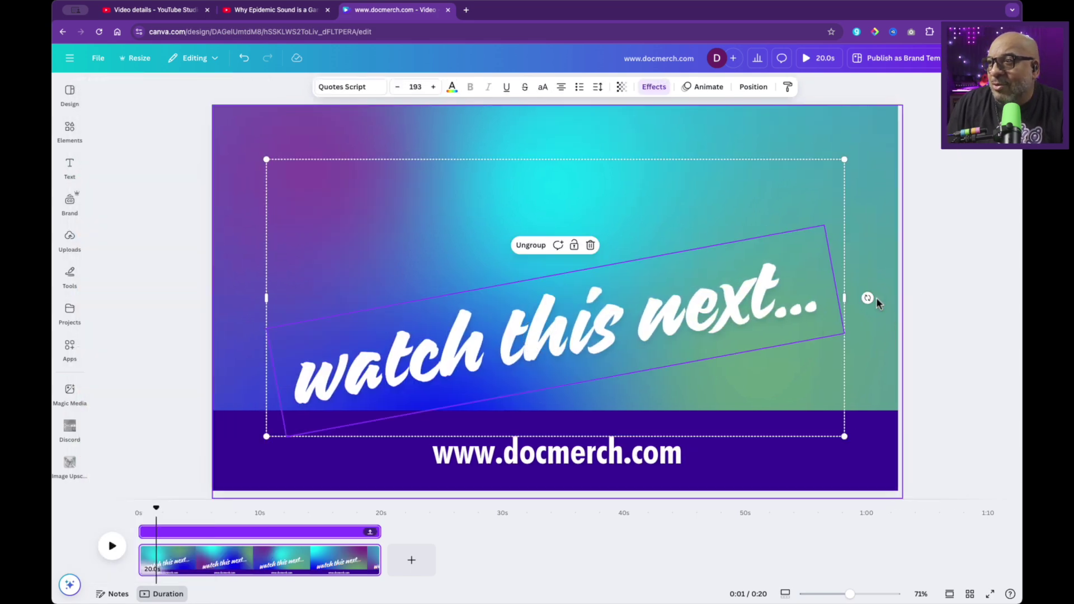
drag(867, 298, 854, 358)
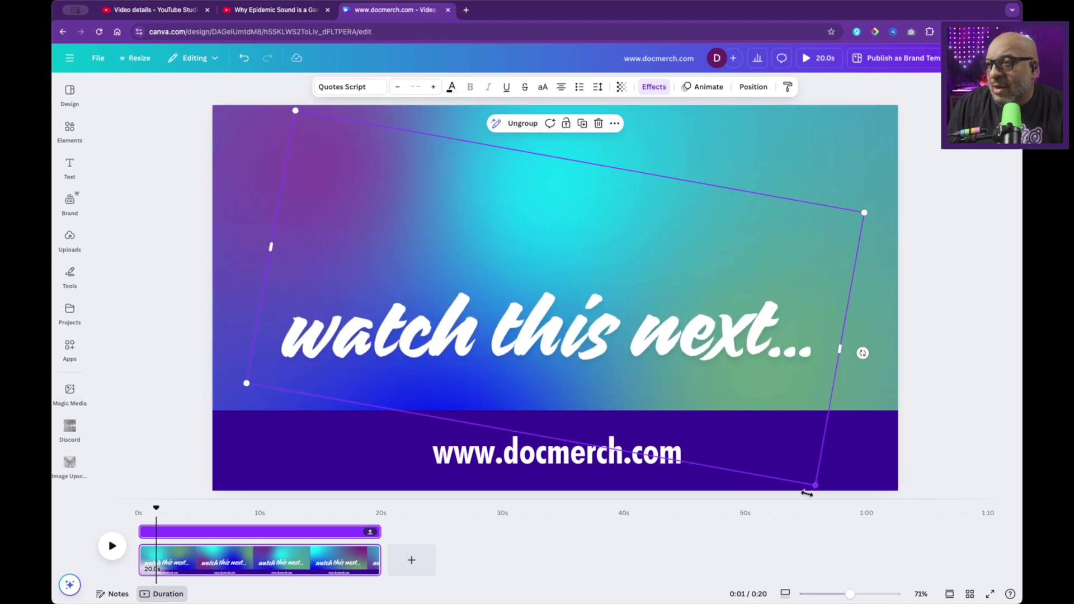
drag(806, 494, 688, 393)
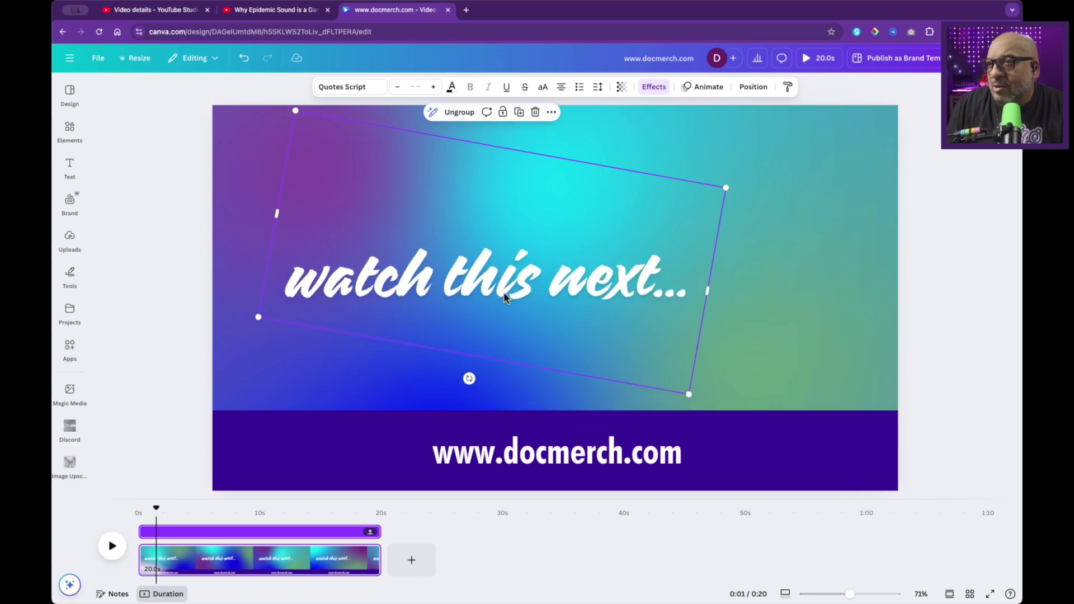
drag(504, 296, 451, 147)
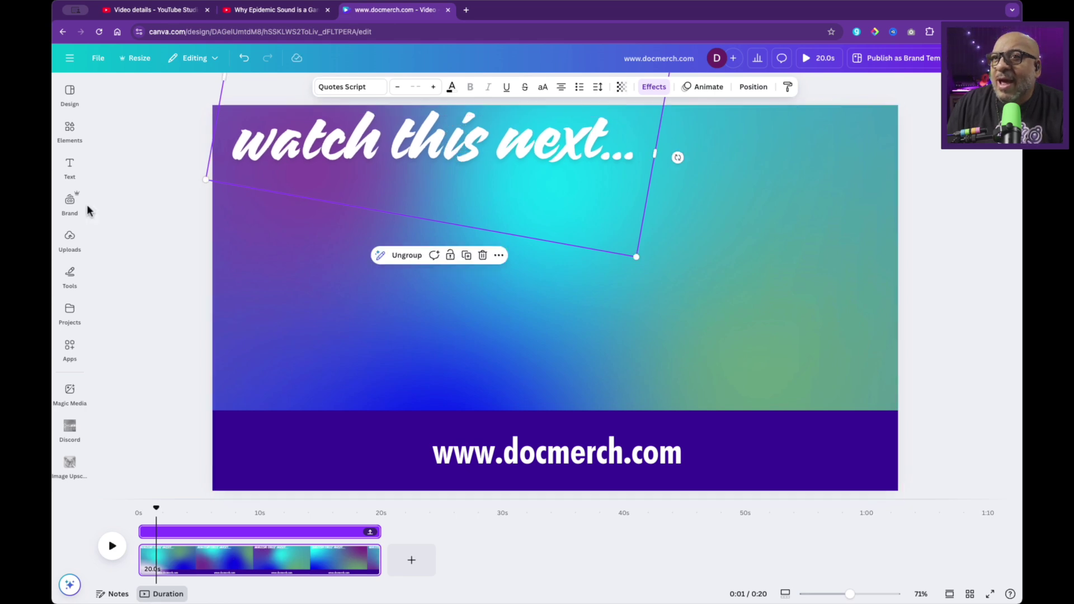
- Add the recently used curved arrow and rotate it so its head points downward
click(62, 133)
click(67, 167)
click(69, 130)
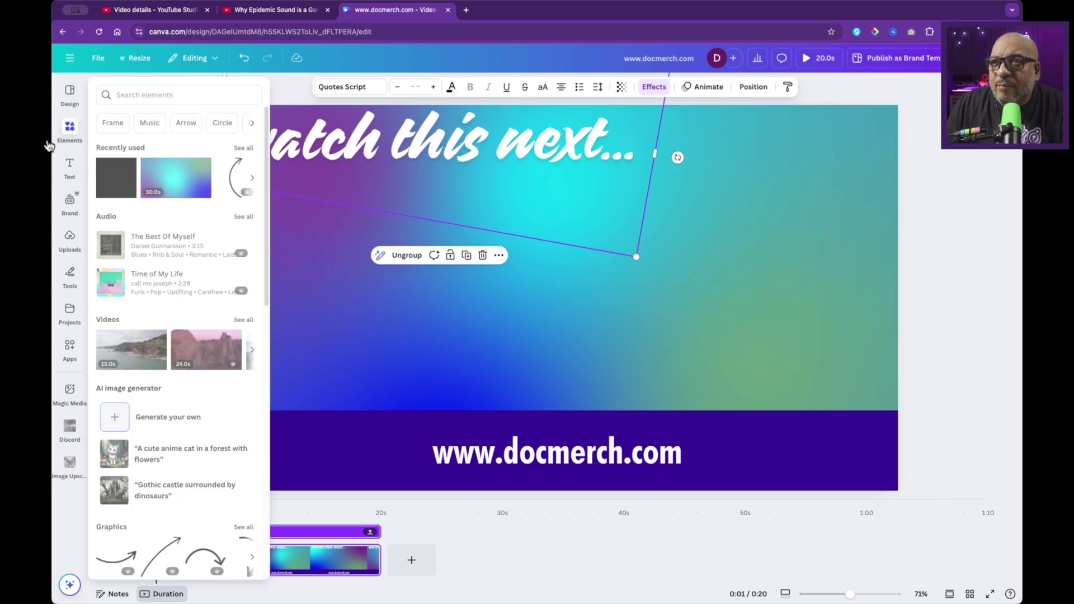
click(234, 178)
click(70, 130)
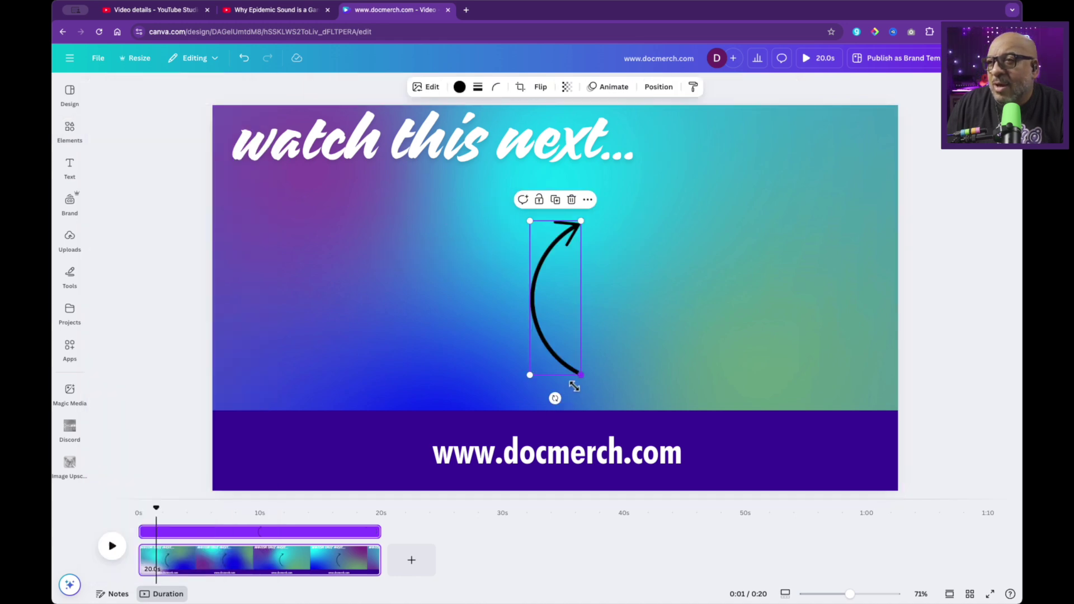
drag(555, 397, 370, 34)
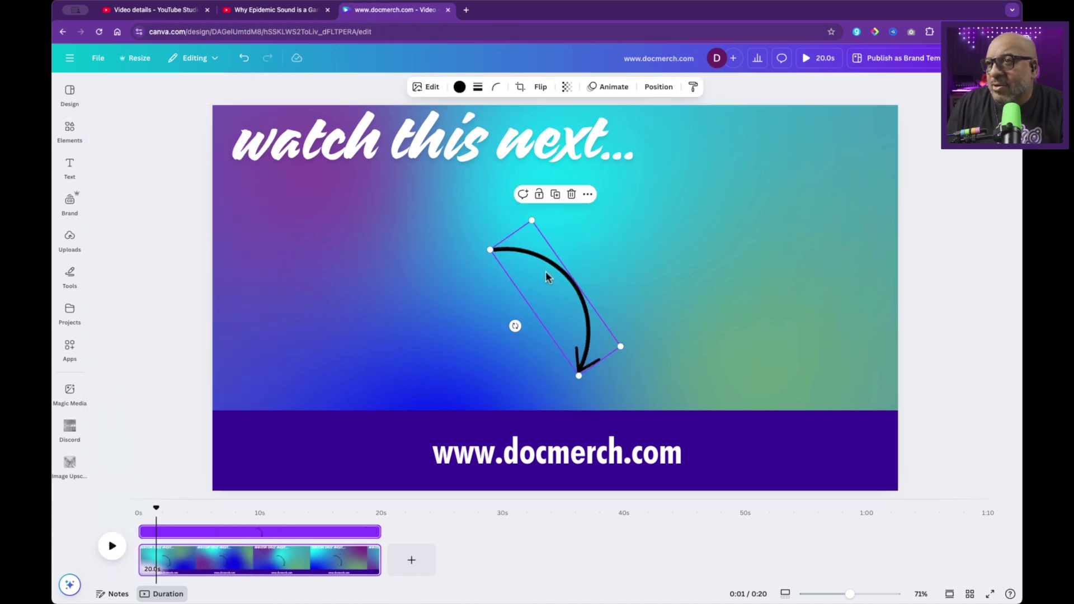
drag(545, 273, 751, 167)
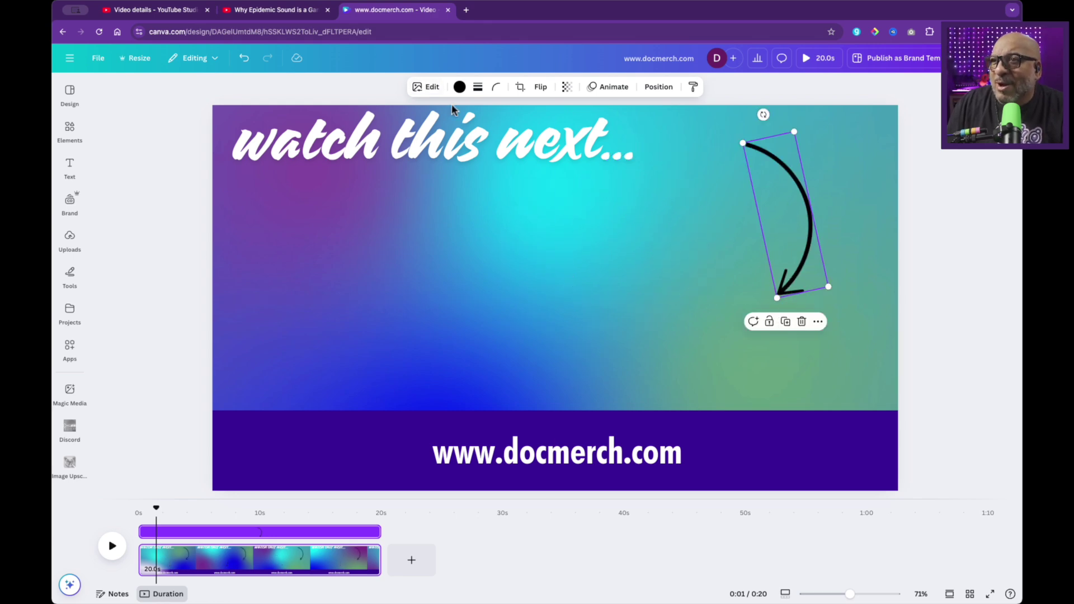
- Make the arrow white, flip it horizontally, and place it just below 'watch'
click(459, 86)
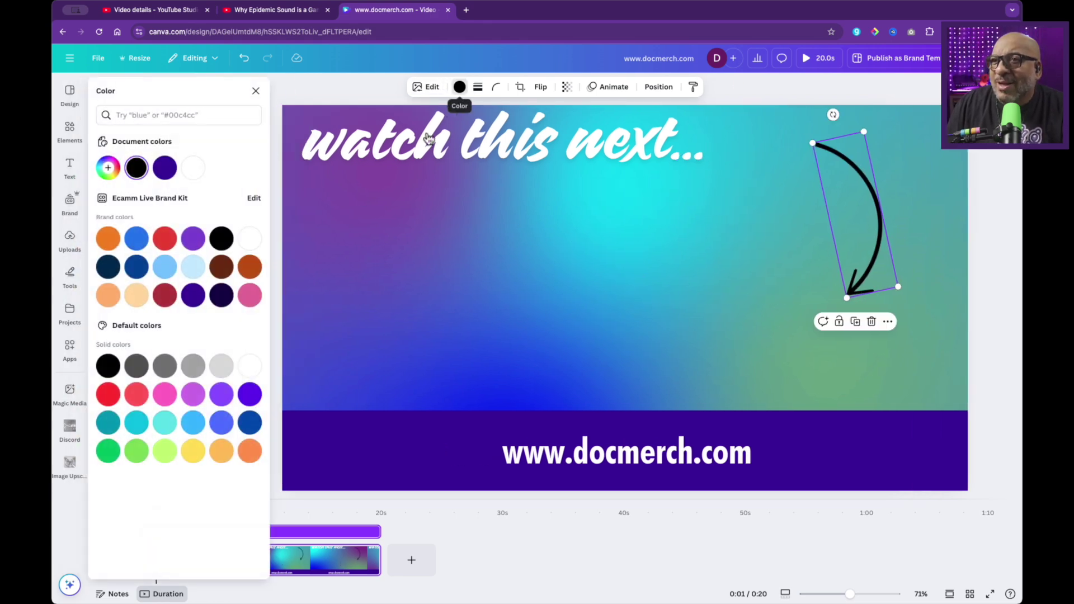
click(245, 251)
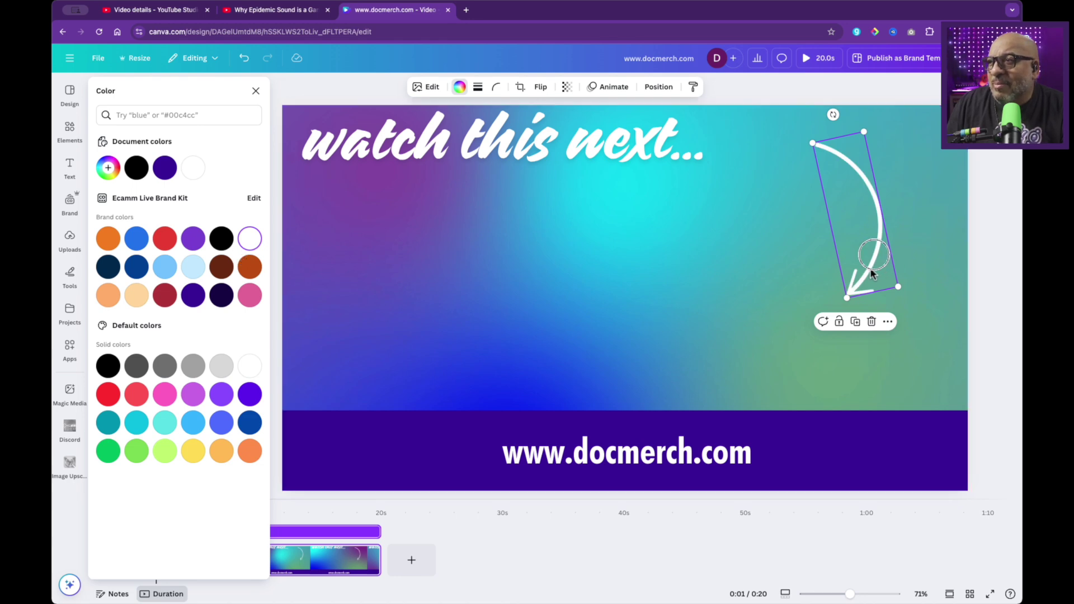
drag(873, 273, 471, 310)
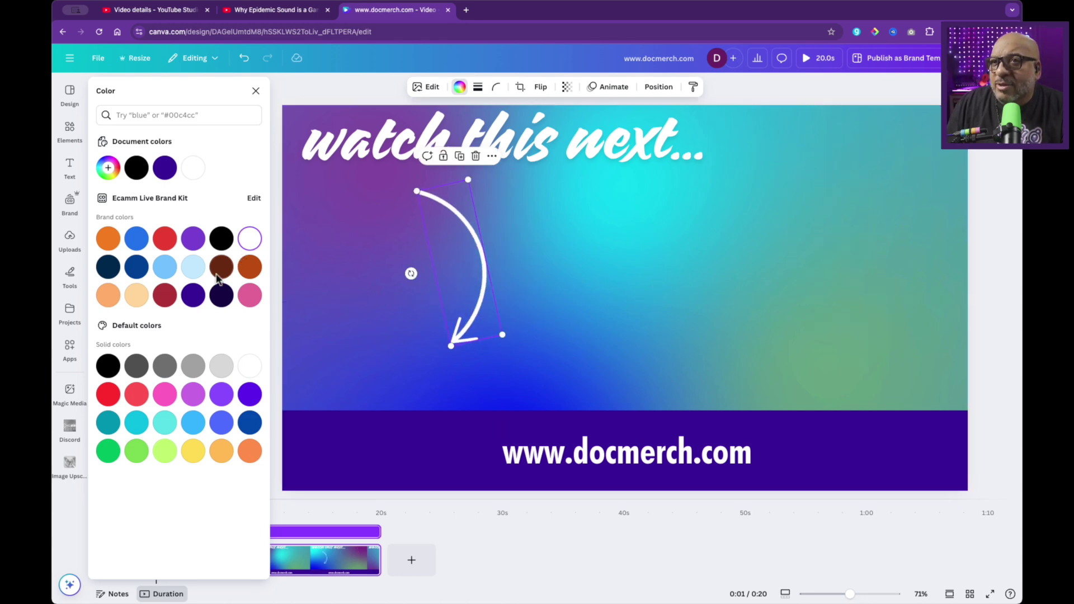
click(541, 87)
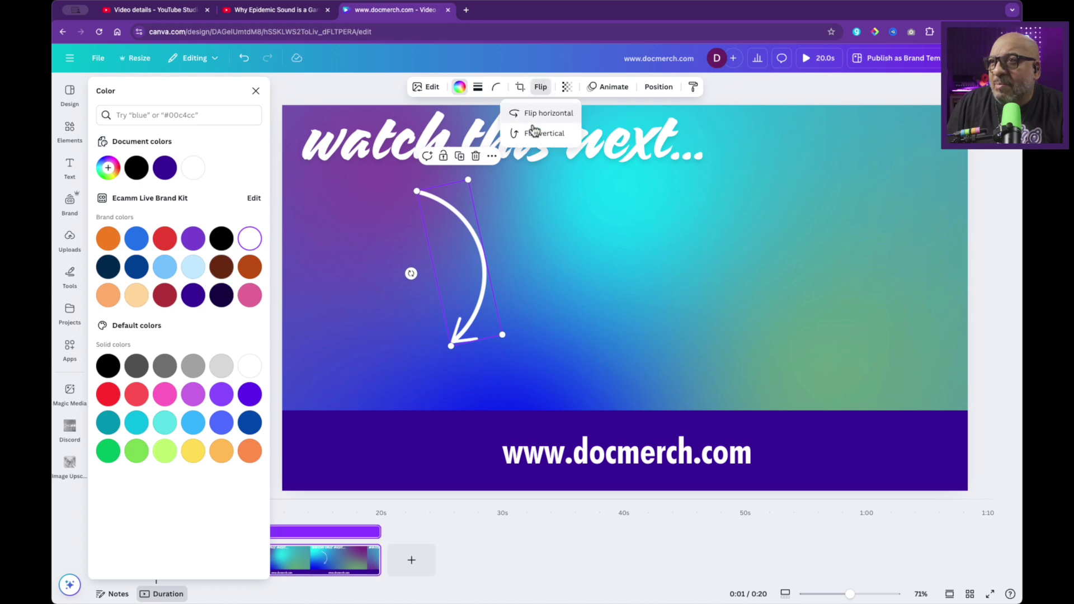
click(546, 113)
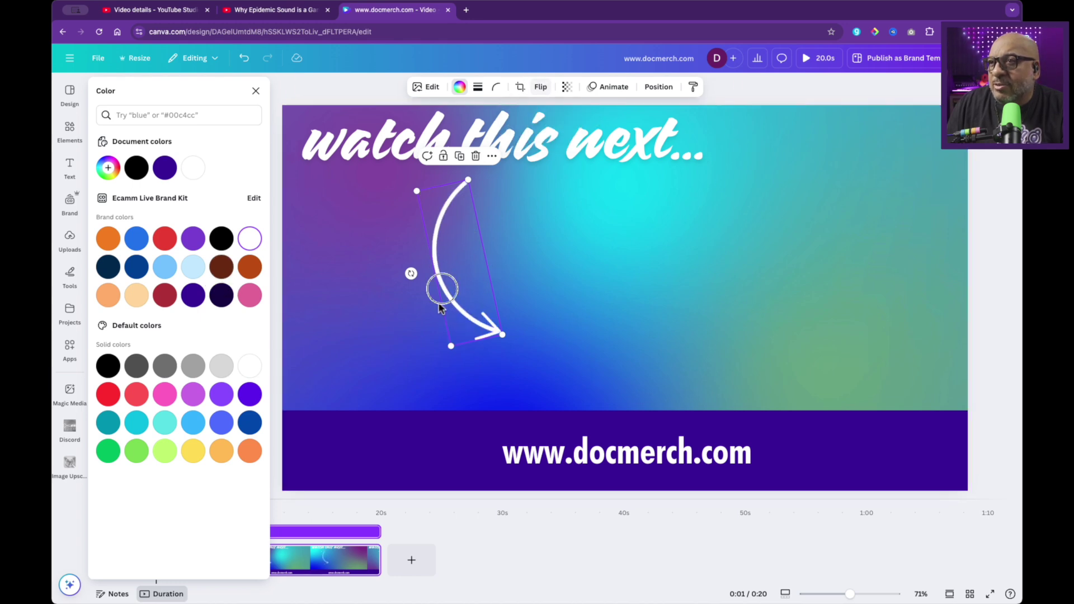
drag(435, 304, 337, 273)
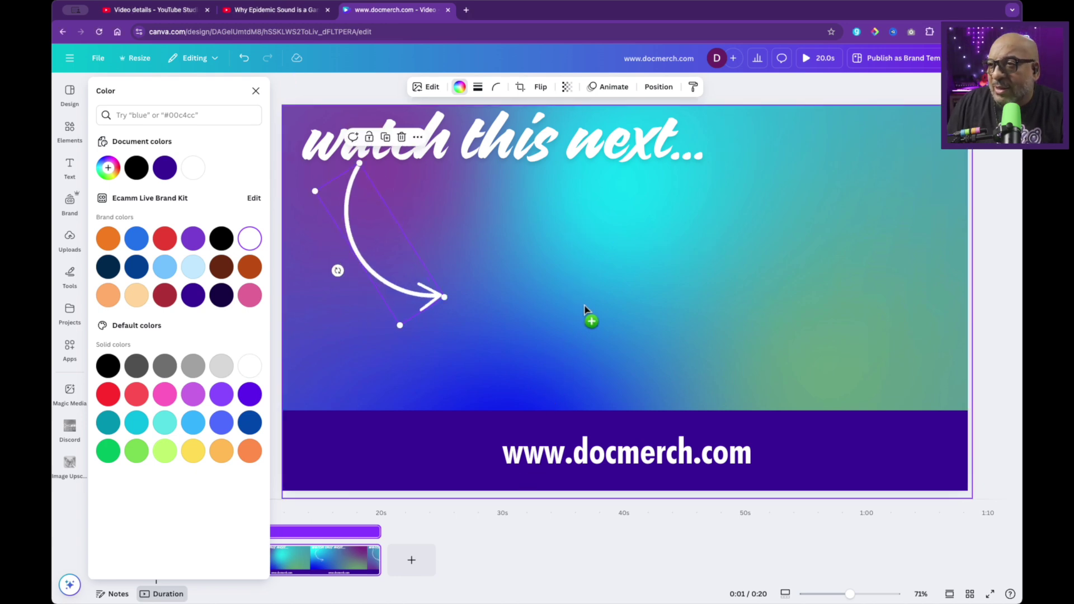
- Paste the tutorial thumbnail, shrink it, and position it right of the arrow
key(ctrl+v)
drag(551, 316, 564, 305)
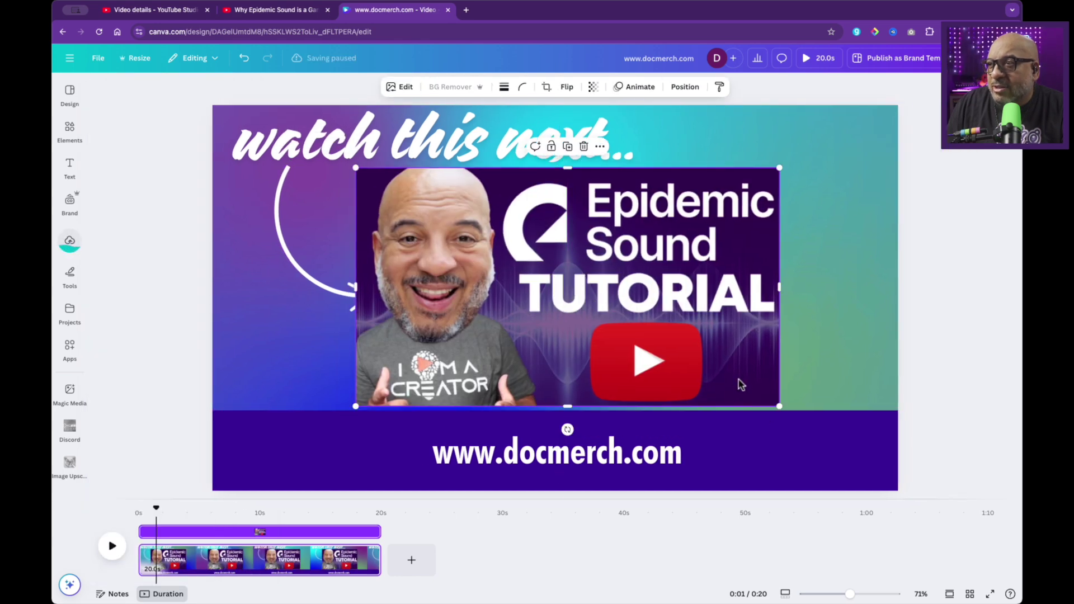
drag(777, 403, 654, 336)
drag(502, 280, 556, 331)
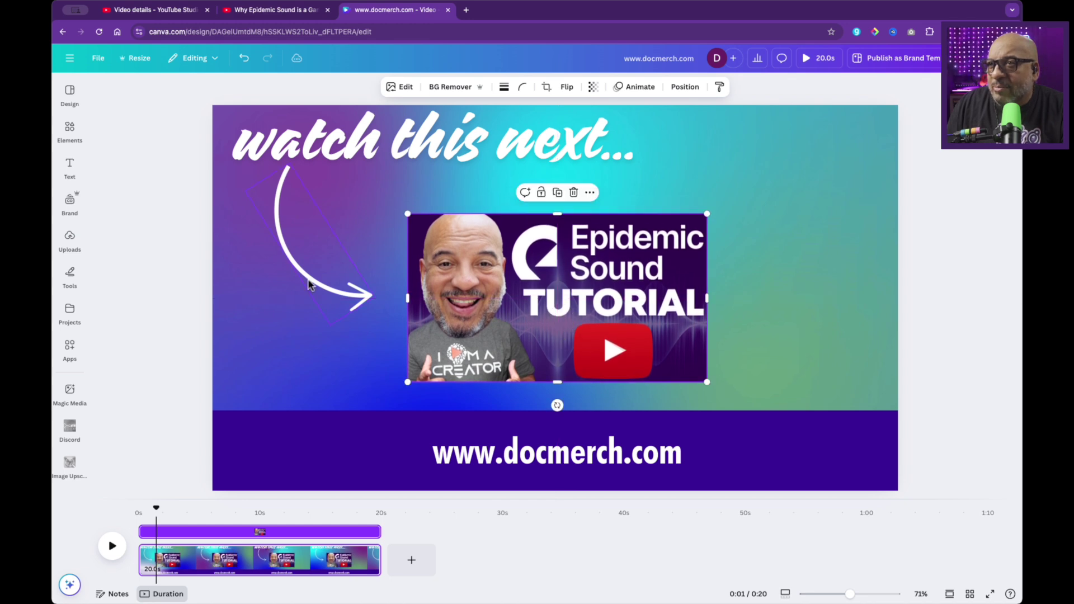
- Nudge the curved arrow slightly lower and delete the tutorial thumbnail
click(293, 270)
mouse_move(293, 281)
mouse_down()
mouse_move(274, 303)
mouse_move(276, 287)
mouse_up()
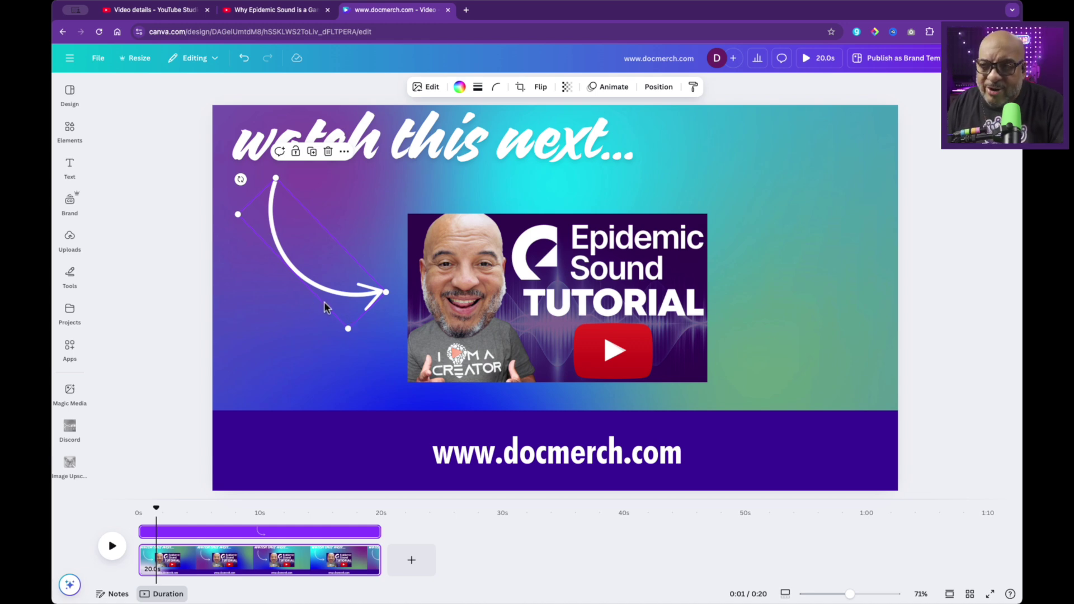
click(554, 311)
key(Delete)
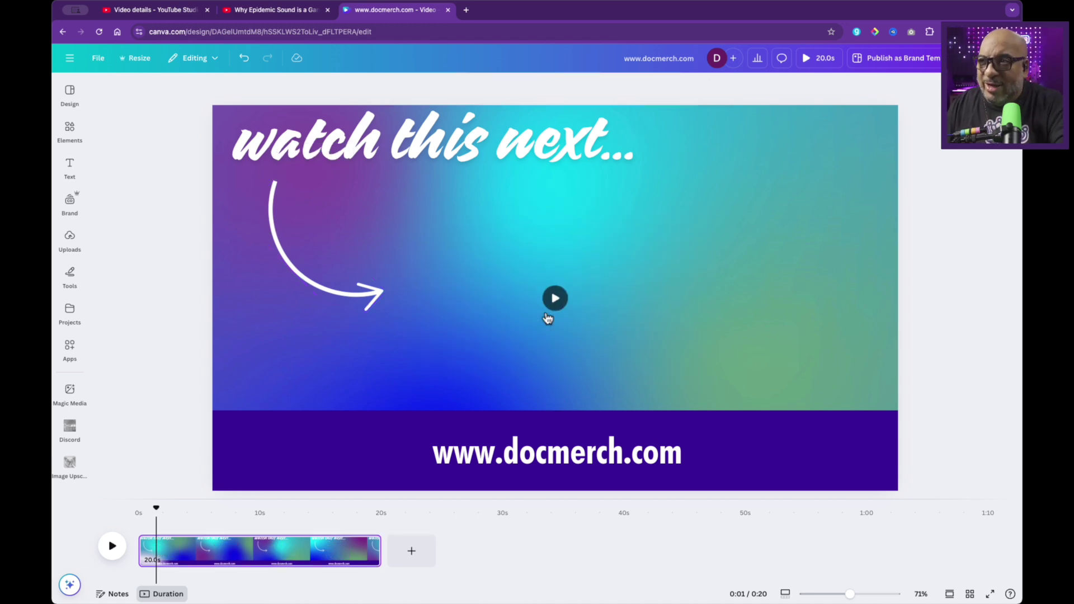
click(528, 178)
- Apply the Neon animation to the 'watch this next...' heading
click(700, 88)
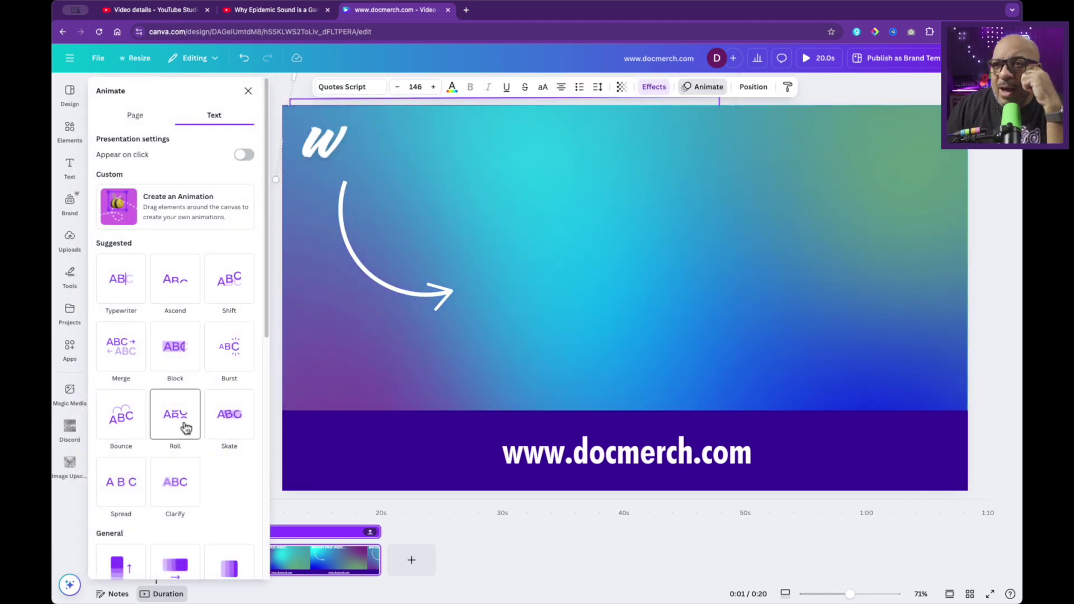
scroll(181, 505, down, 4)
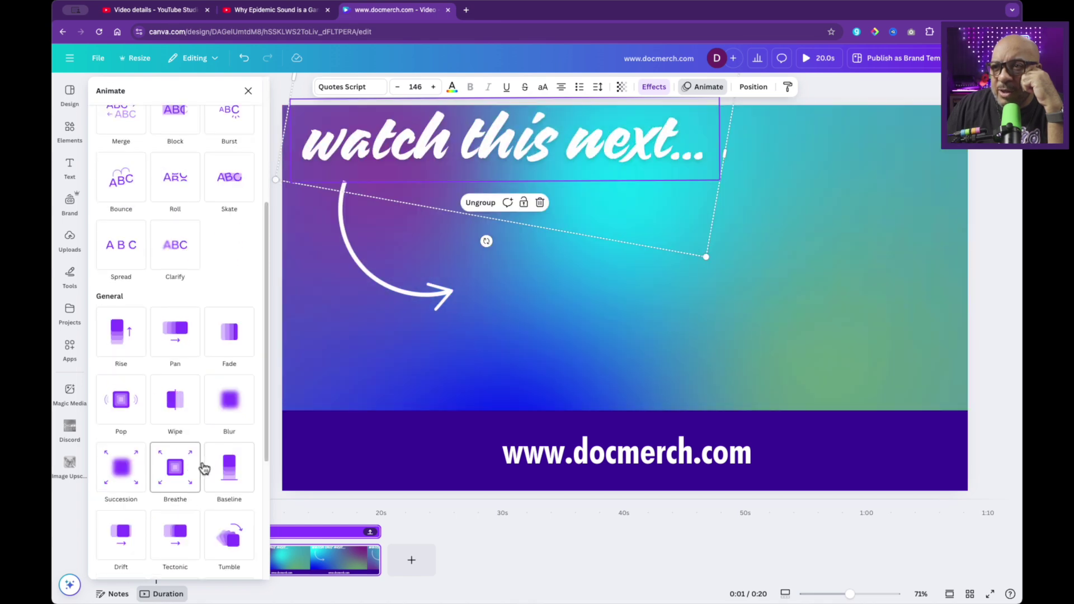
scroll(204, 455, down, 2)
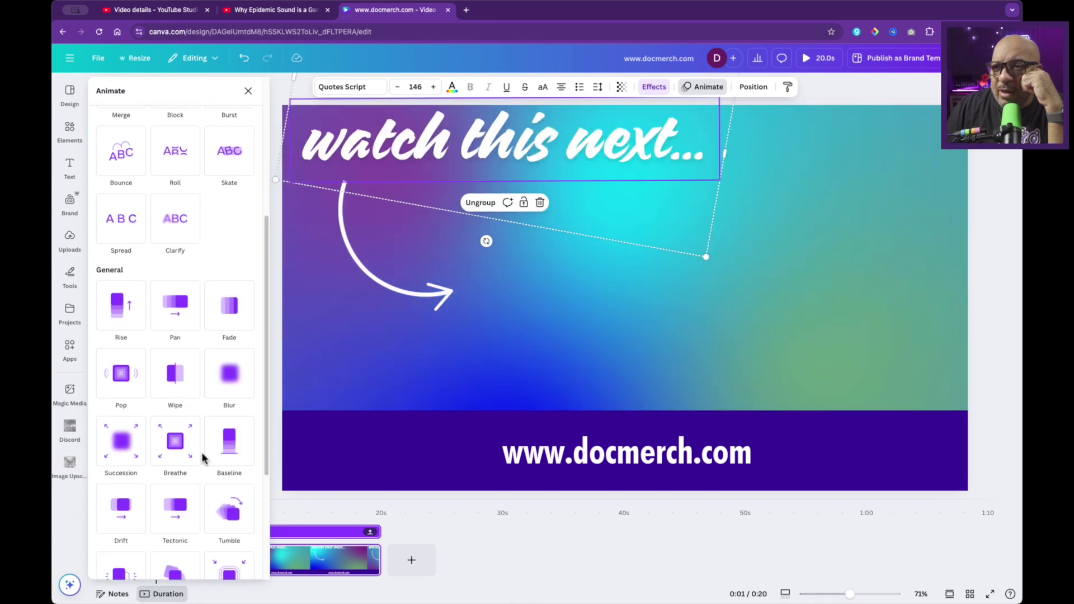
scroll(202, 452, down, 2)
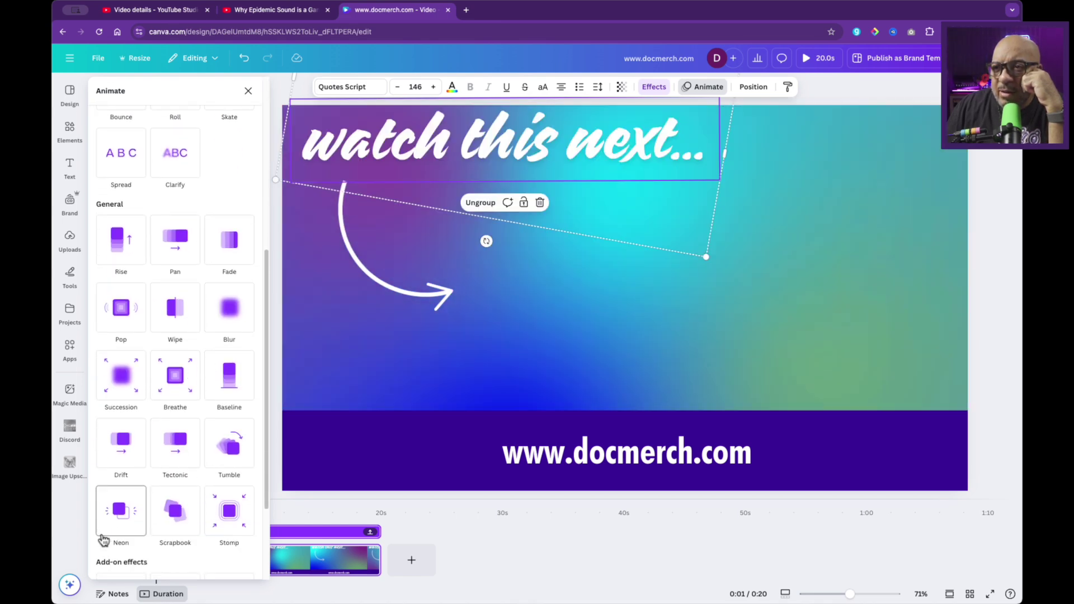
click(107, 530)
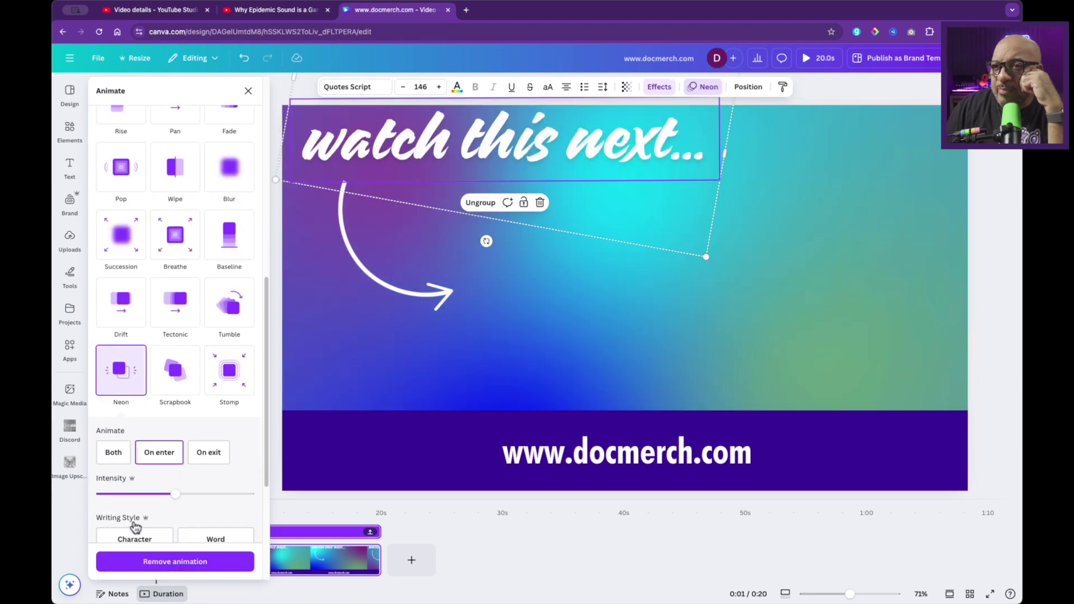
- Give the curved arrow the Tectonic animation
click(398, 312)
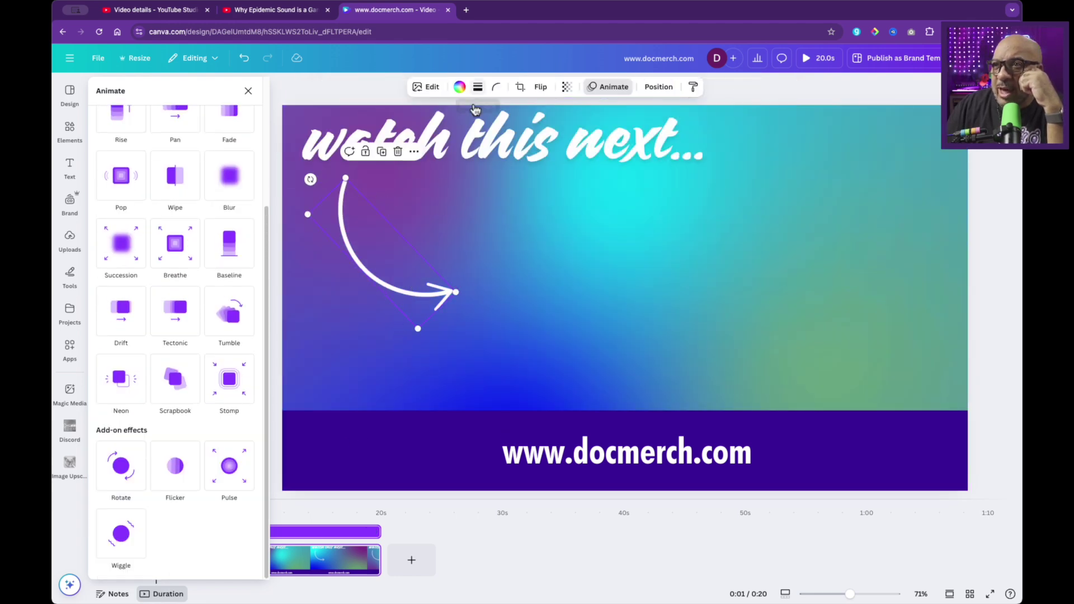
click(489, 140)
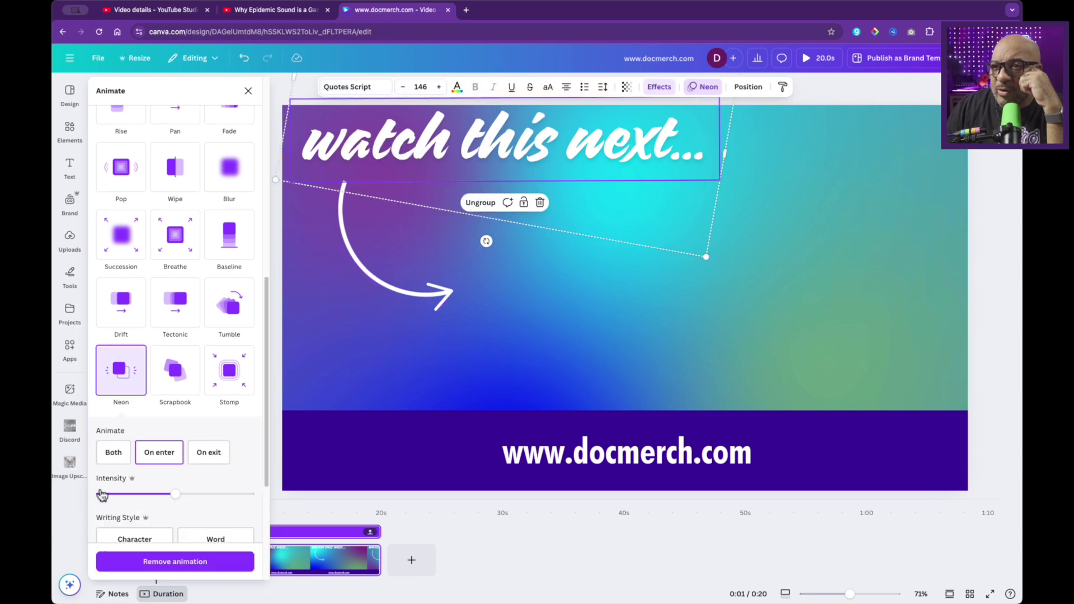
click(370, 297)
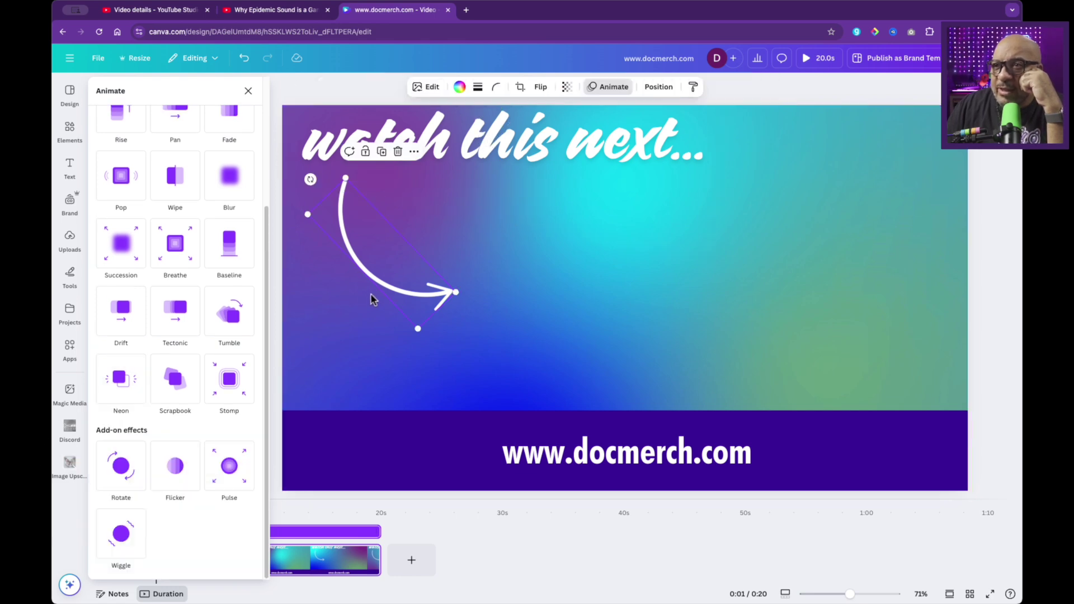
click(229, 330)
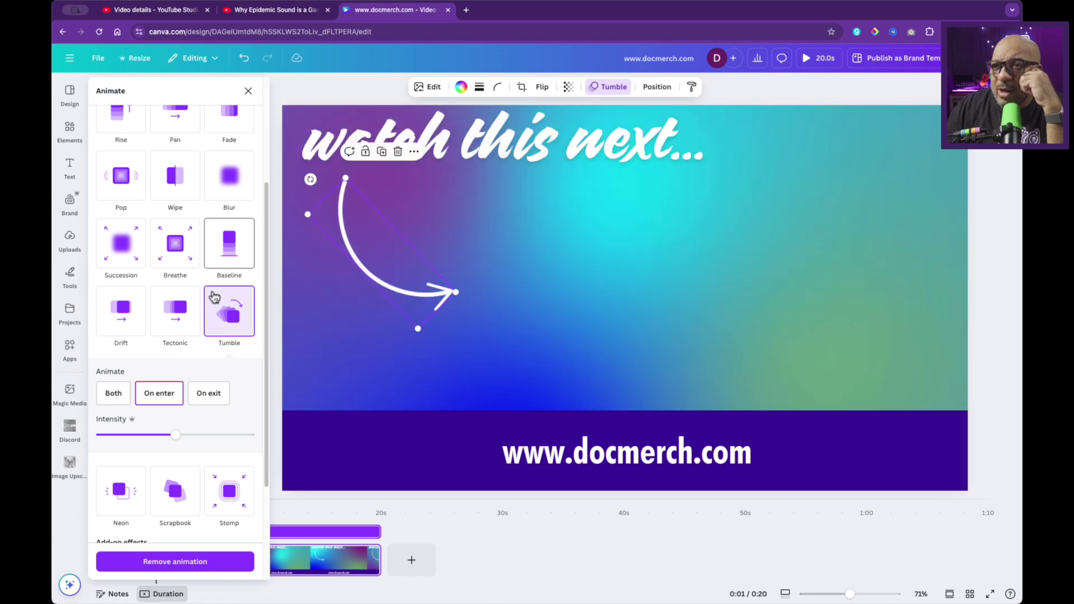
click(157, 327)
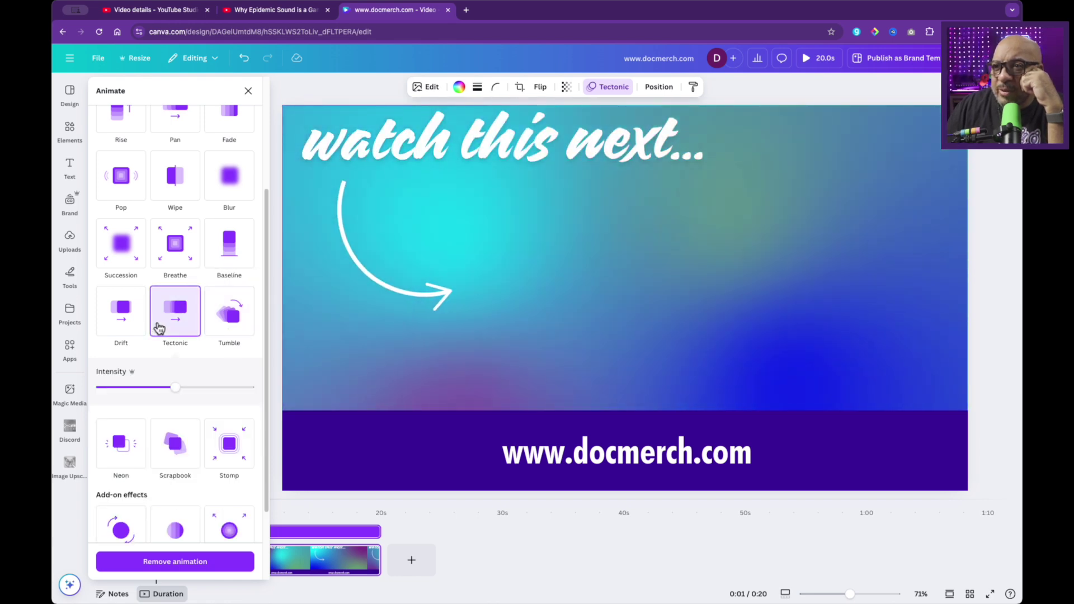
click(621, 475)
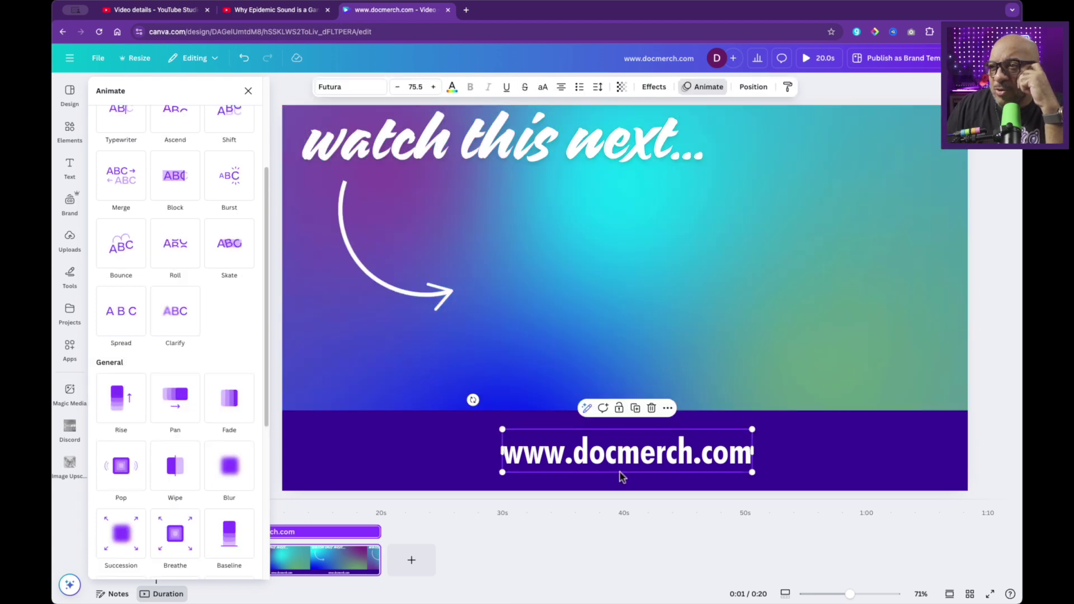
click(116, 417)
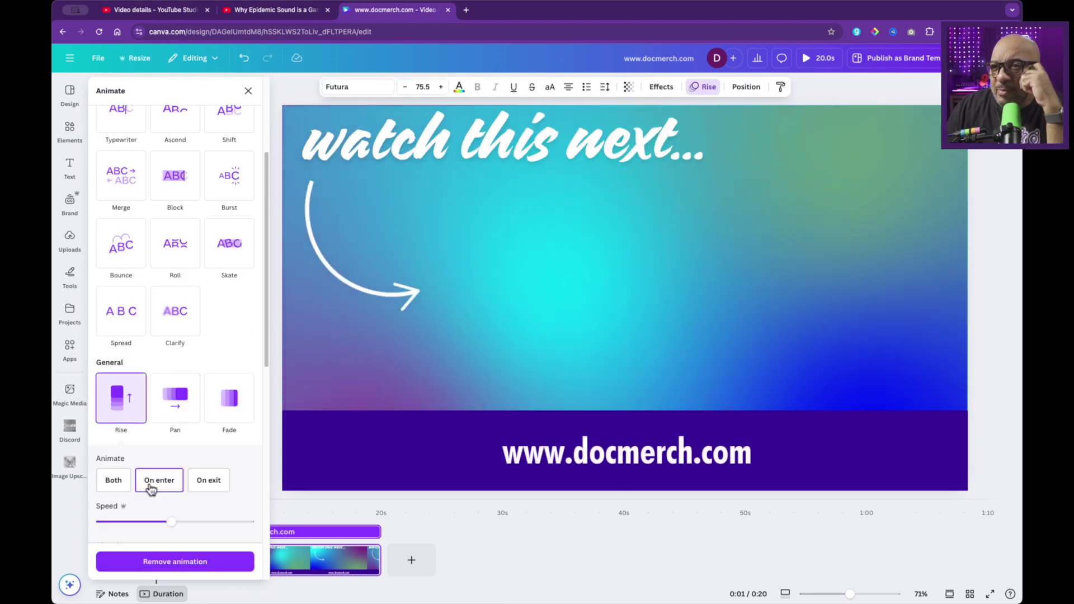
drag(165, 532, 125, 542)
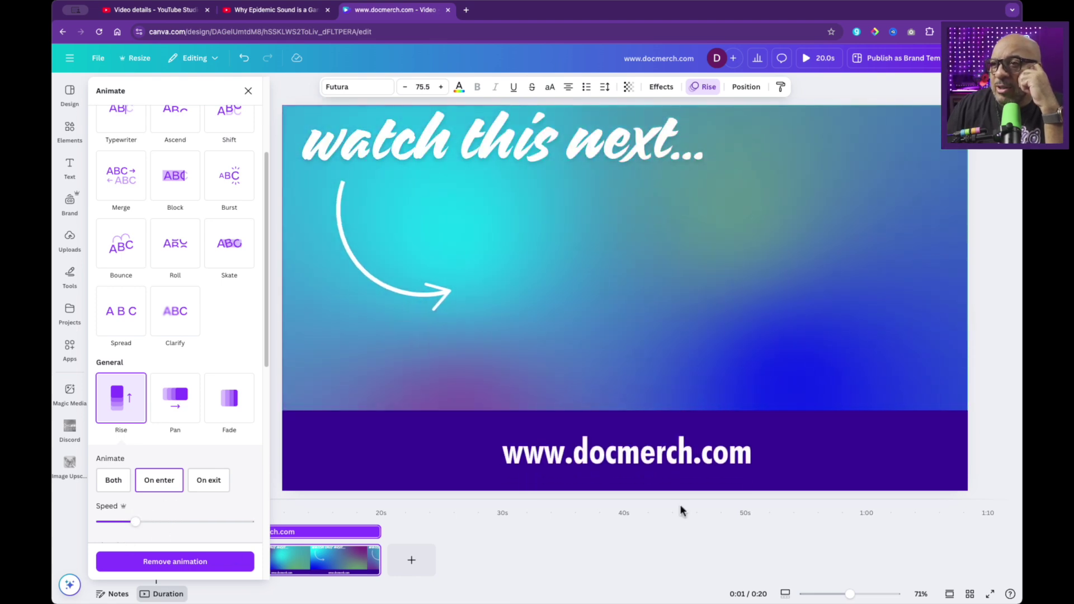
- Download the design as an MP4 with quality set to maximum
click(849, 99)
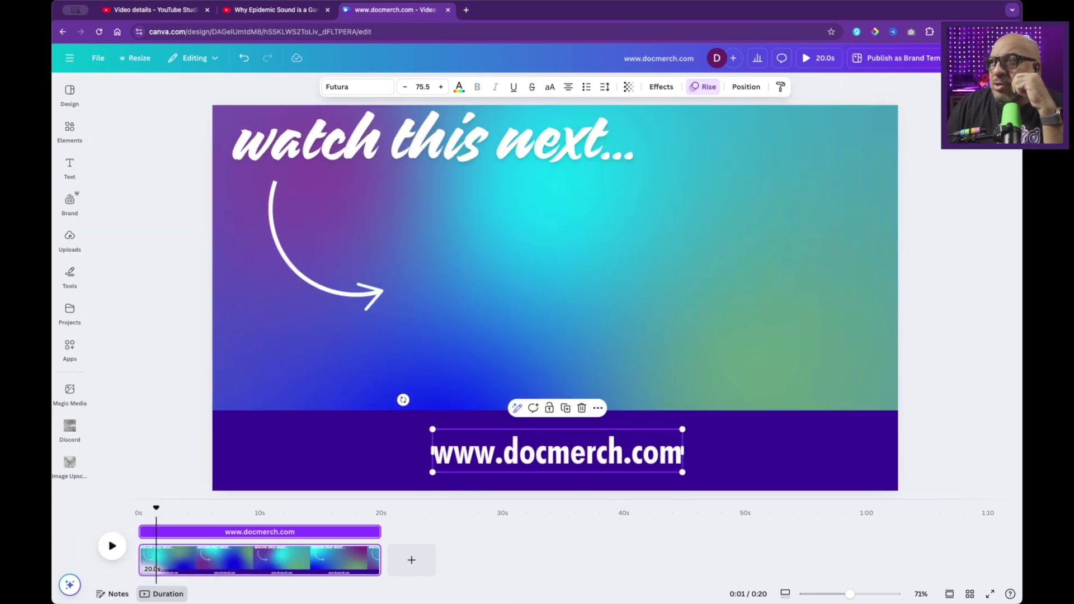
click(993, 58)
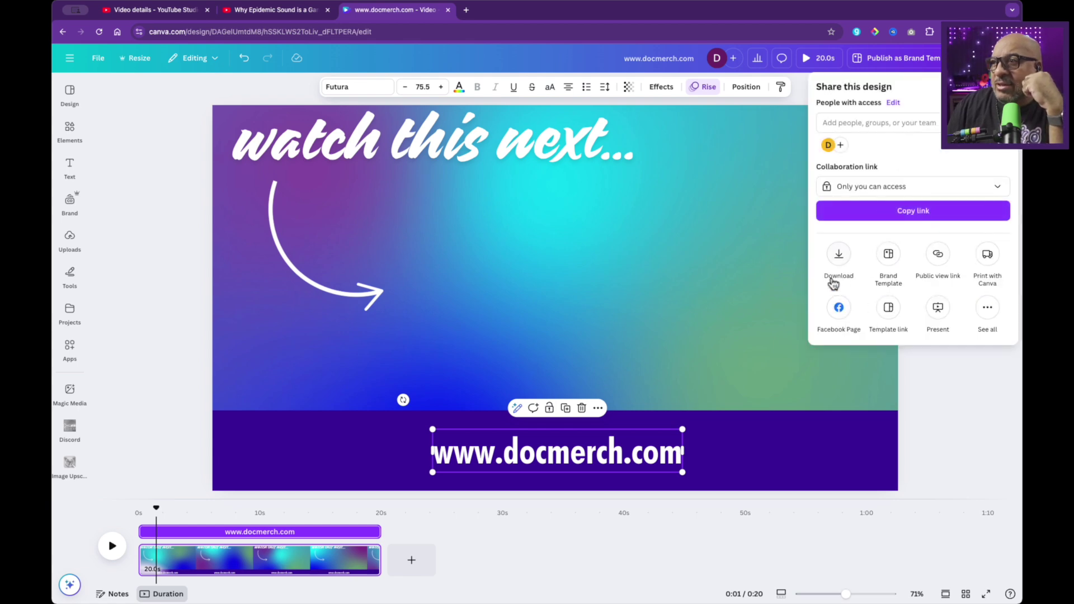
click(833, 274)
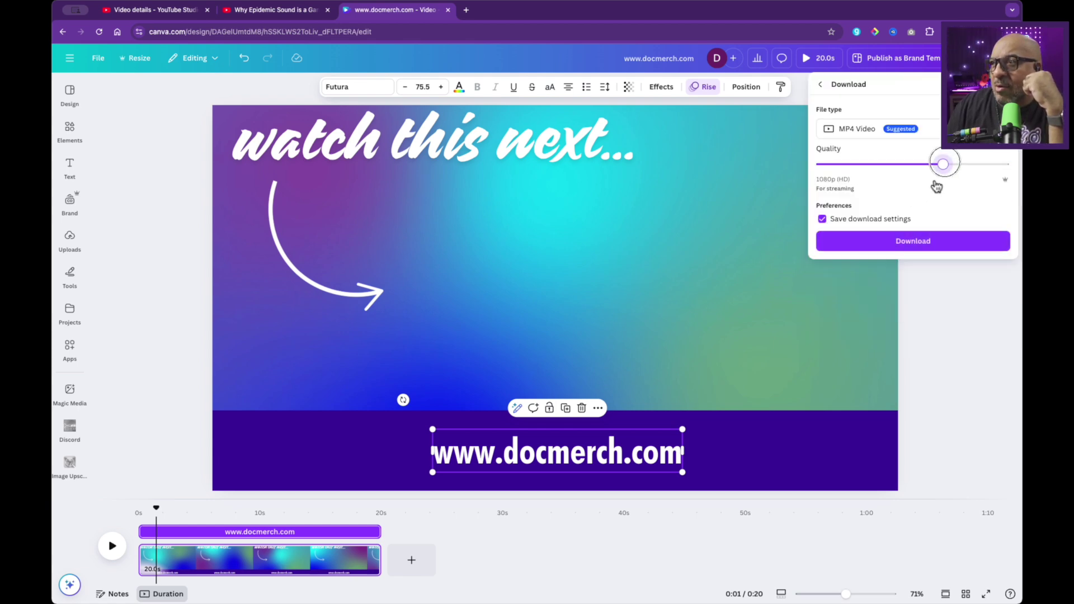
drag(943, 164, 1007, 164)
click(895, 241)
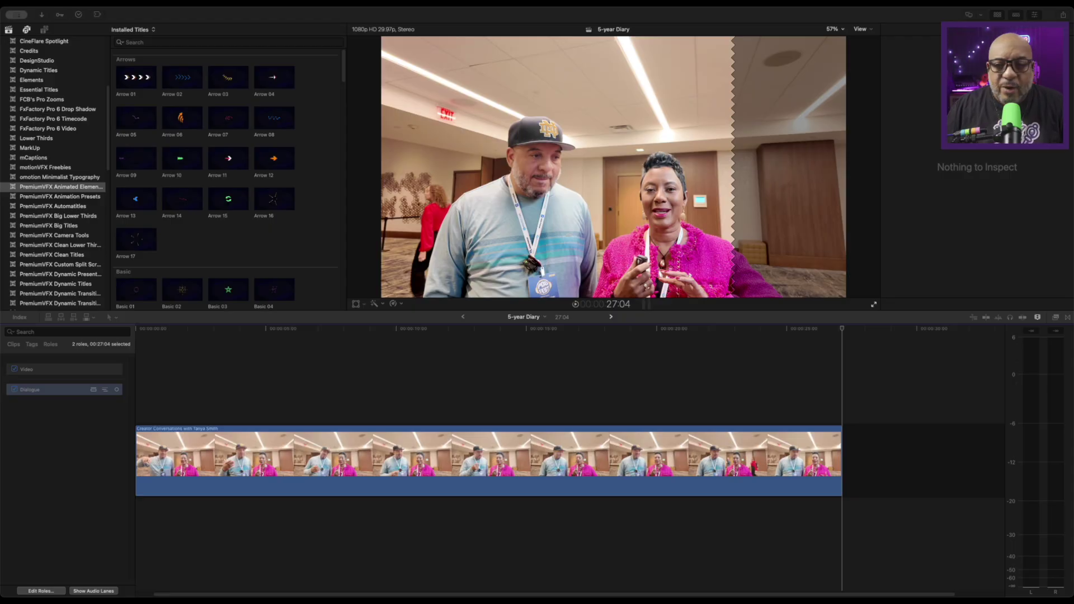
- Bring up the PremiumVFX Editor Starter Kit titles in Final Cut Pro's Titles browser
click(233, 354)
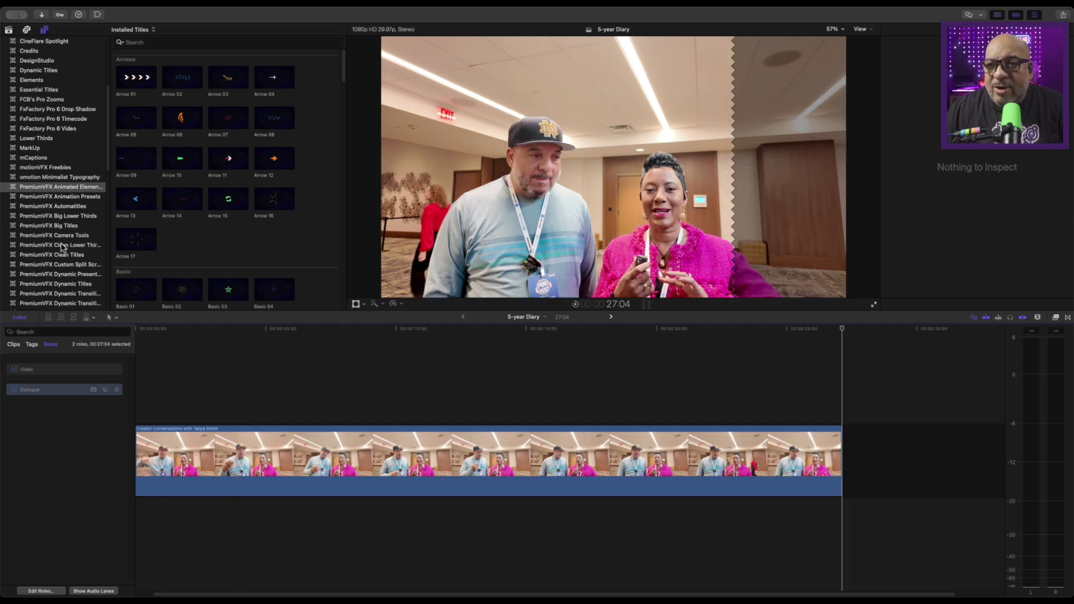
scroll(78, 249, down, 3)
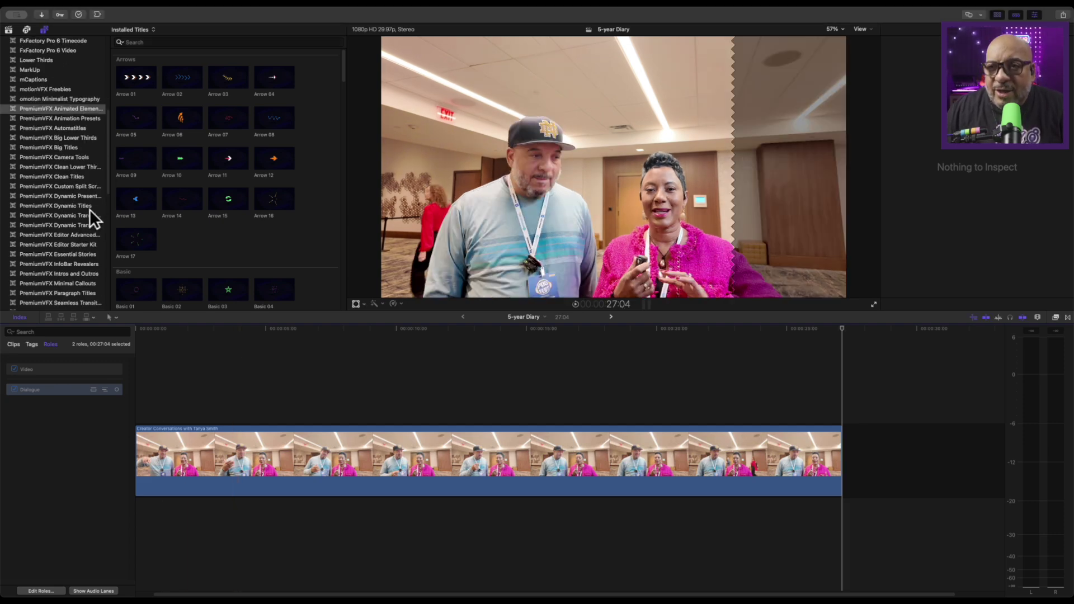
click(83, 236)
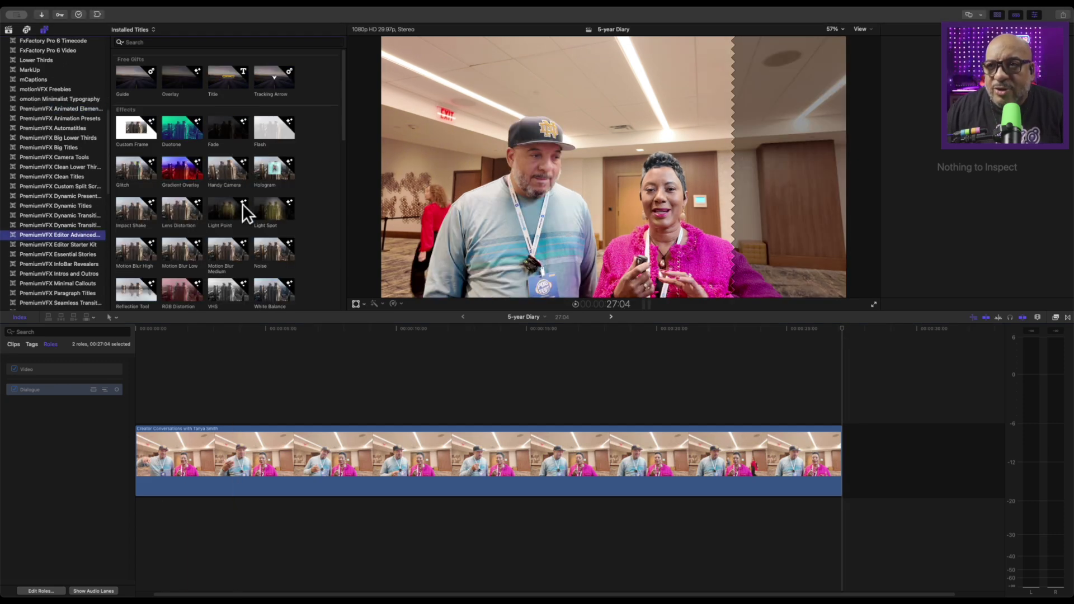
scroll(180, 211, down, 5)
scroll(180, 212, down, 5)
scroll(183, 209, up, 15)
scroll(47, 235, up, 10)
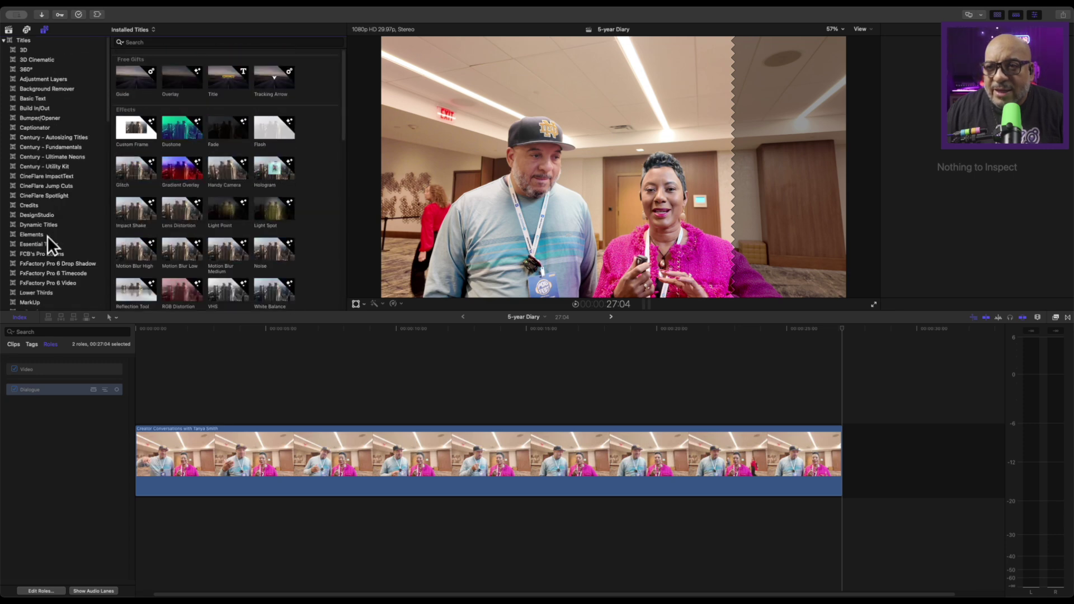
scroll(52, 230, down, 15)
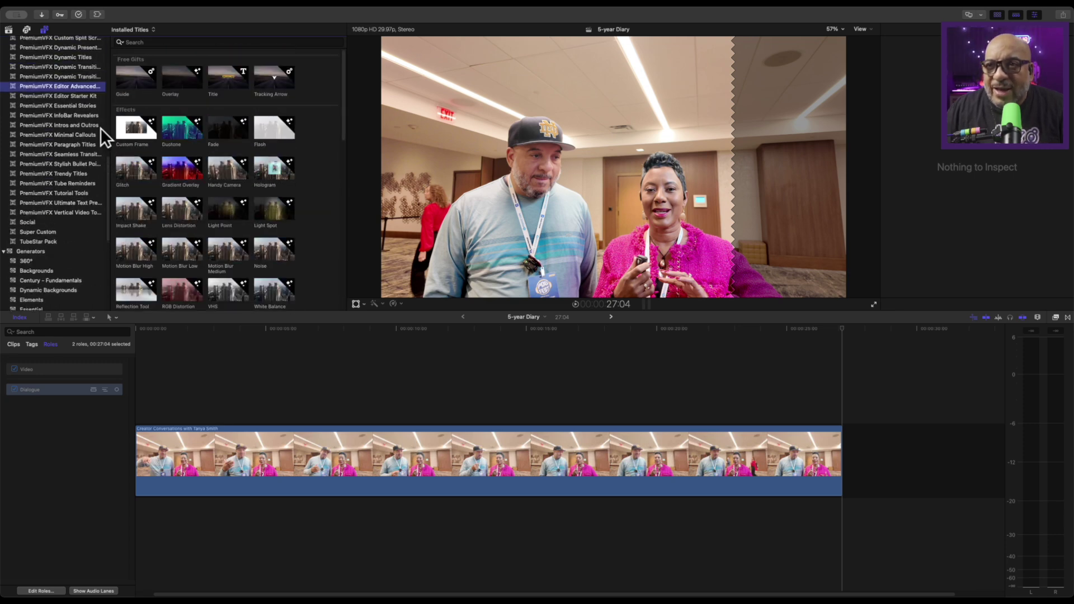
click(77, 95)
- Add End Screen 05 to the timeline and move it just past the interview clip's end
scroll(265, 202, down, 10)
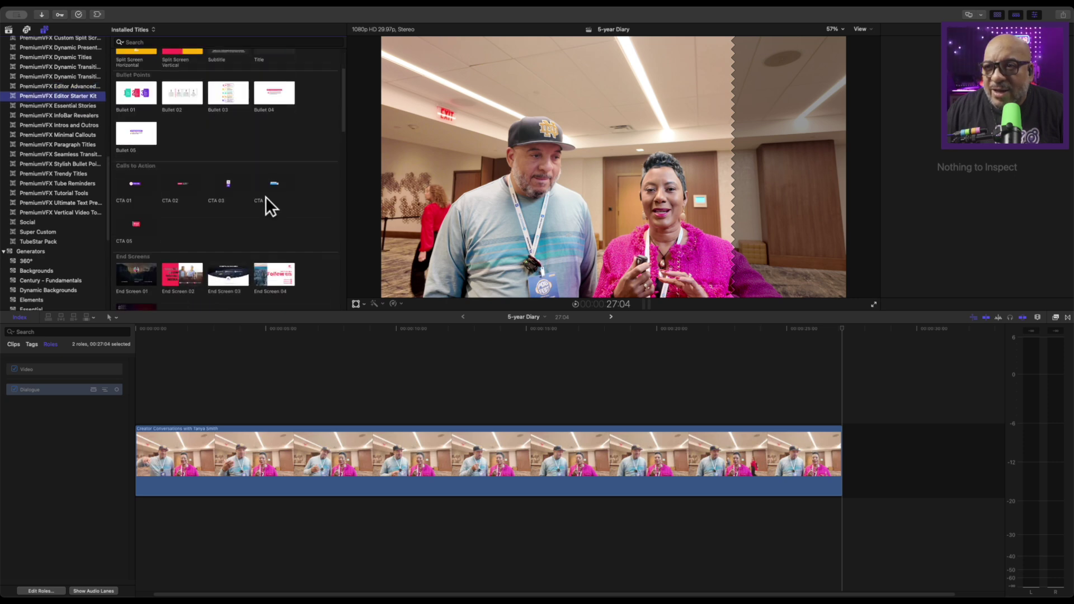
scroll(267, 197, up, 1)
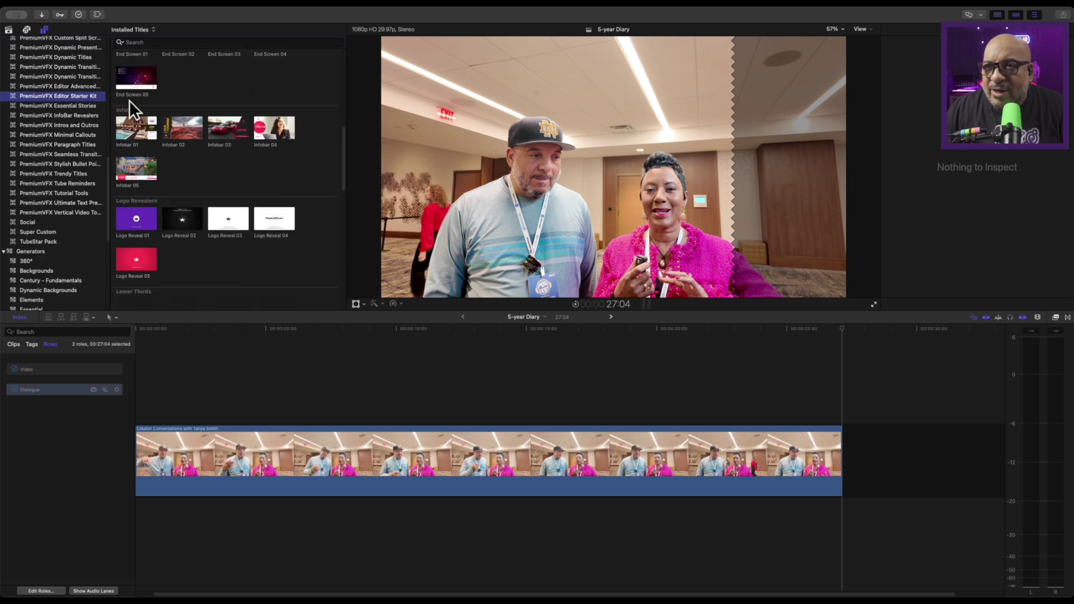
drag(140, 82, 714, 405)
click(760, 364)
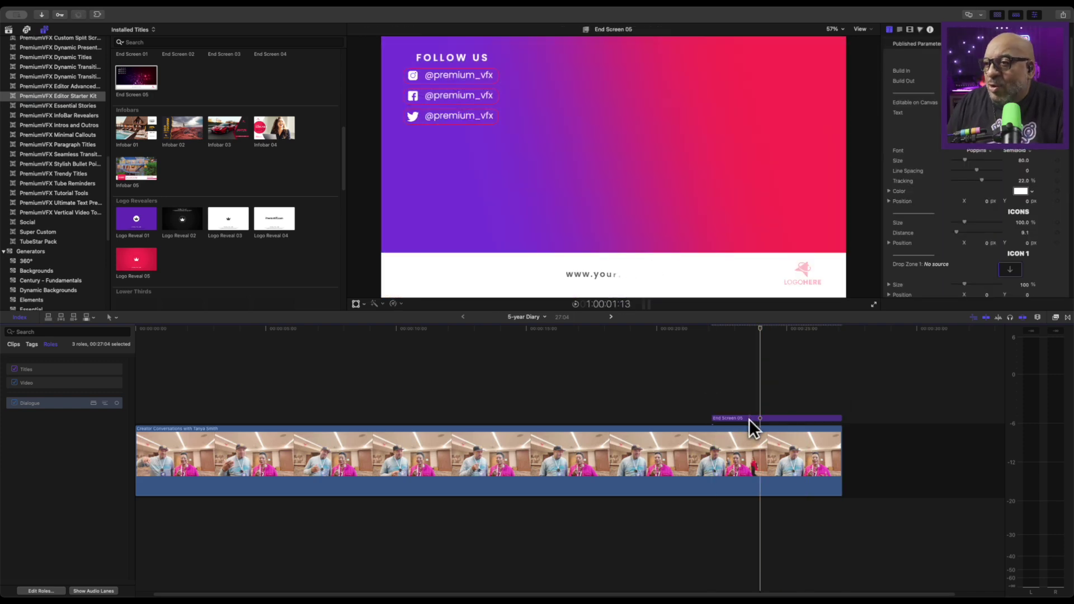
drag(750, 419, 884, 414)
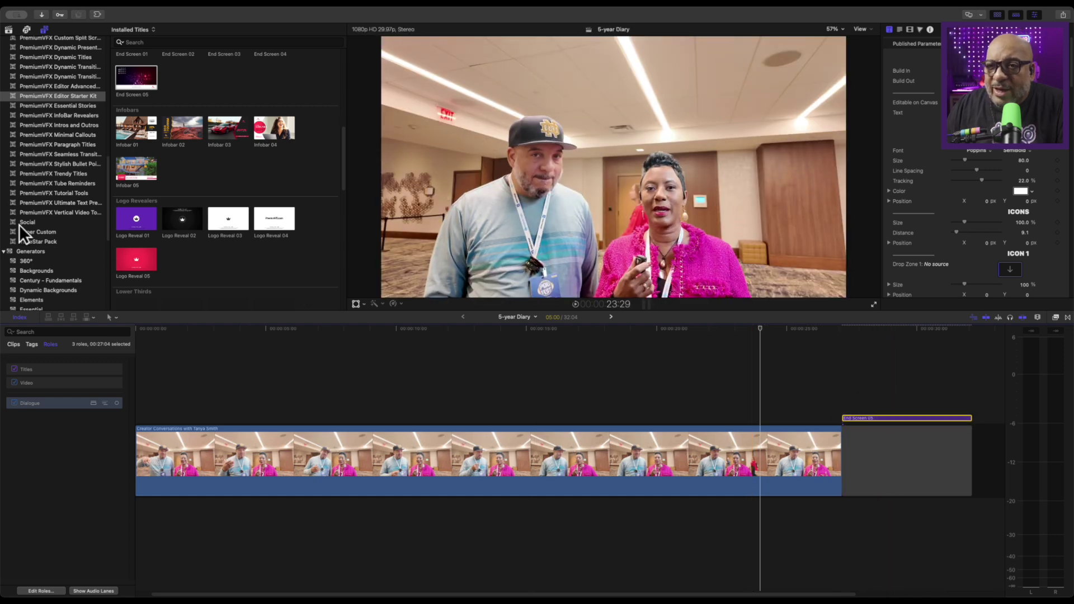
- Add the Zagged Waves 2 pattern background generator to the timeline
scroll(53, 233, down, 5)
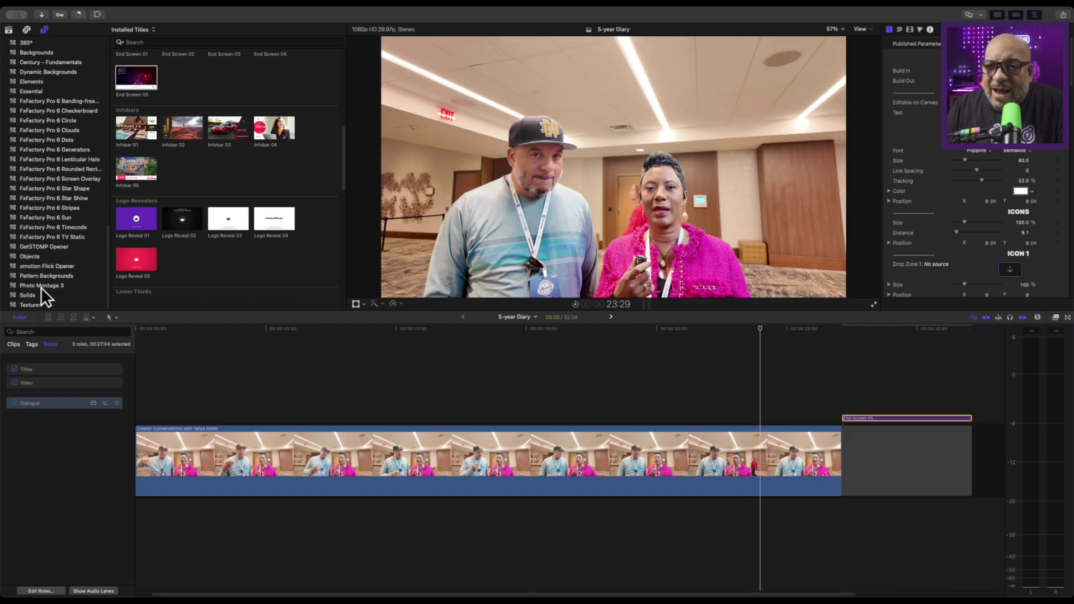
click(41, 303)
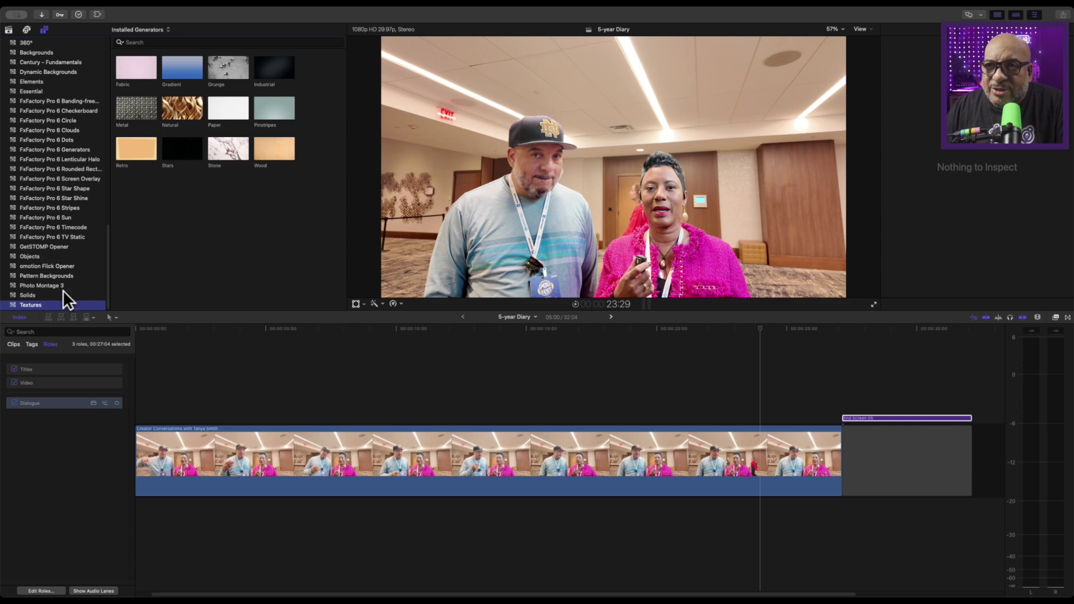
click(38, 293)
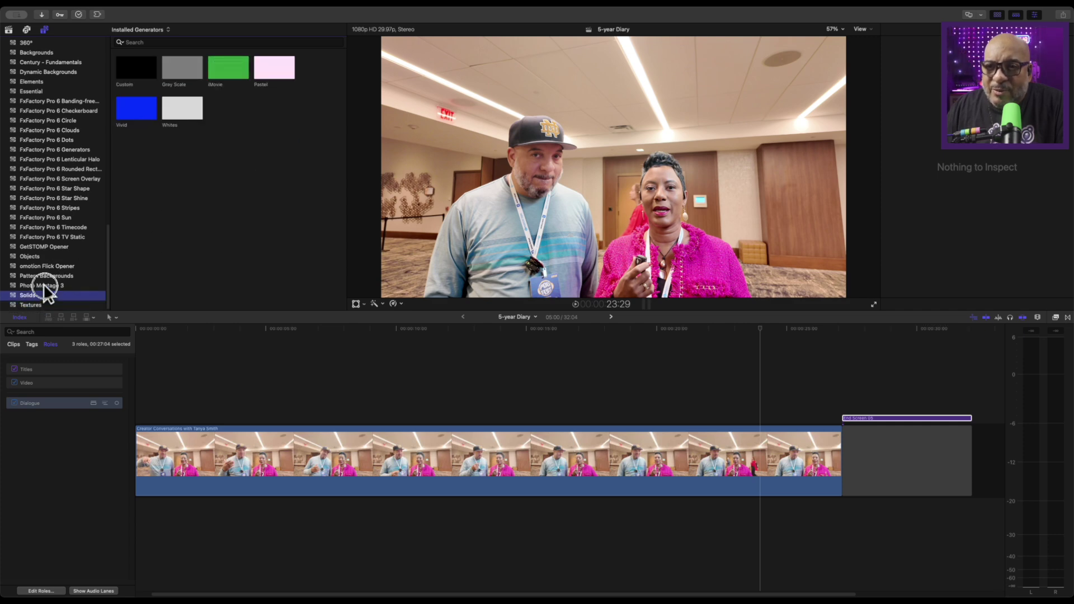
click(43, 283)
click(54, 274)
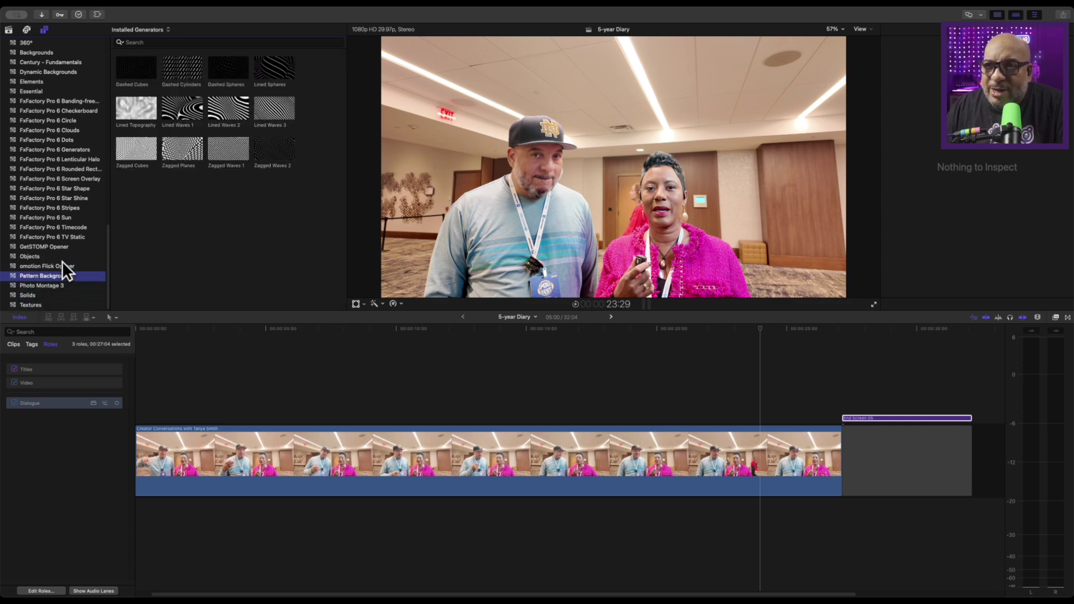
click(62, 263)
click(51, 276)
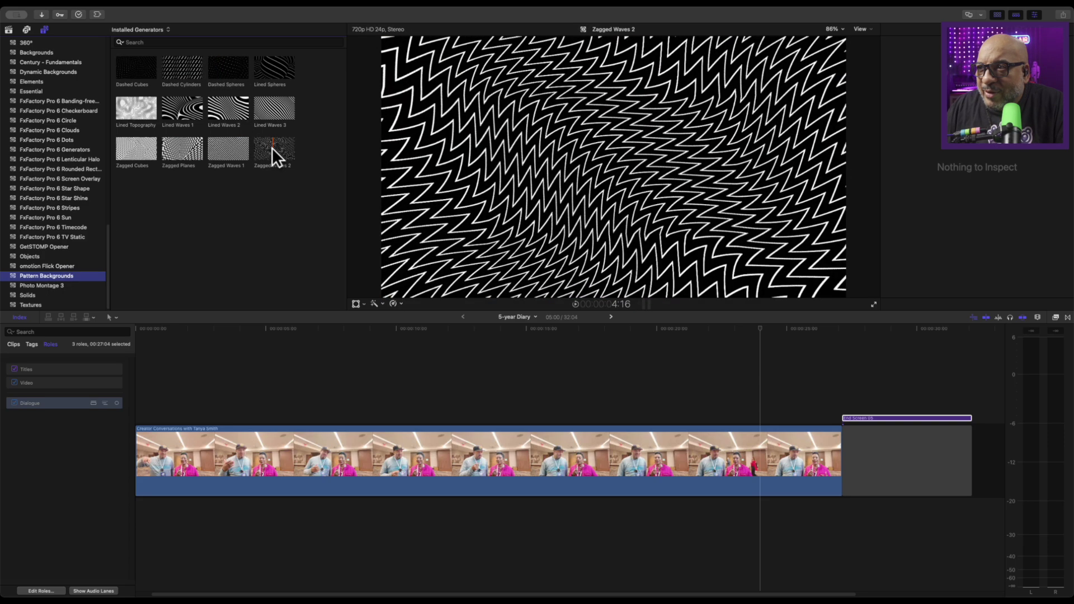
drag(267, 150, 822, 485)
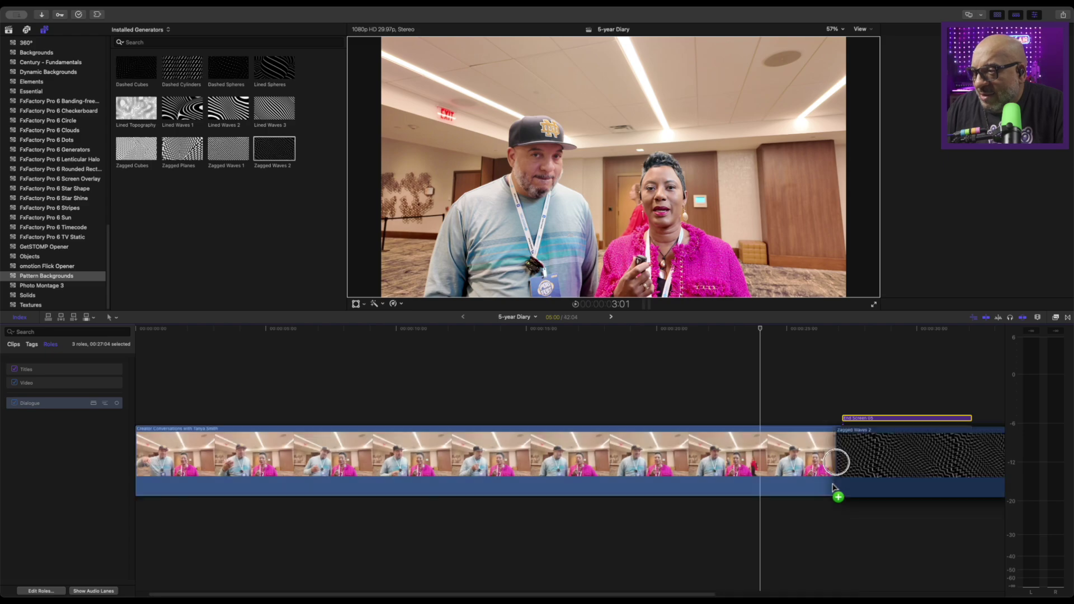
- Align End Screen 05 with Zagged Waves 2, then shift the title +1000 (ten seconds later)
drag(833, 485, 848, 476)
scroll(823, 448, right, 10)
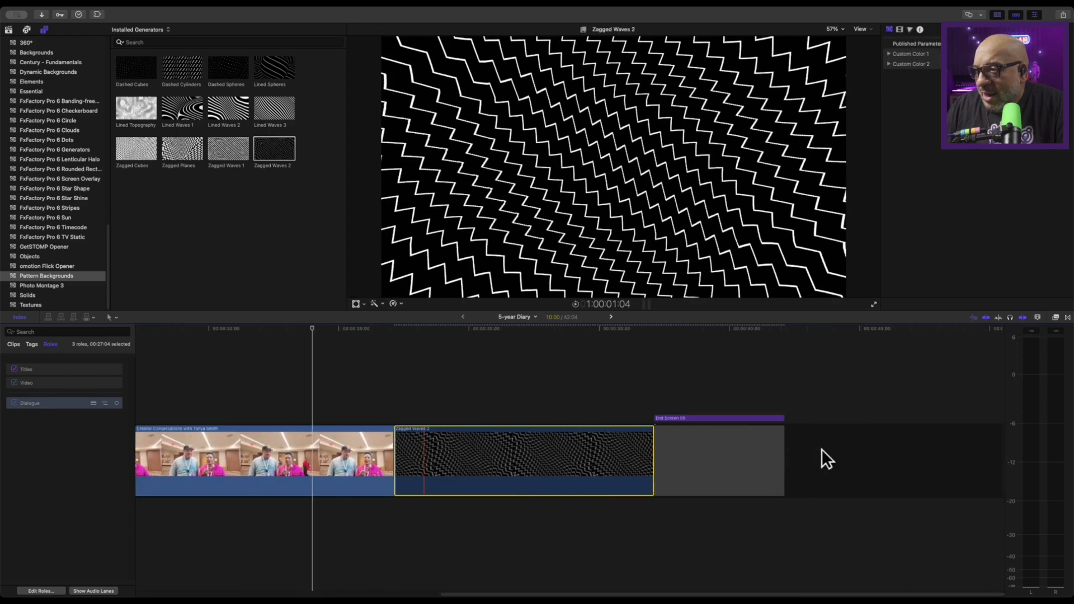
drag(712, 419, 451, 413)
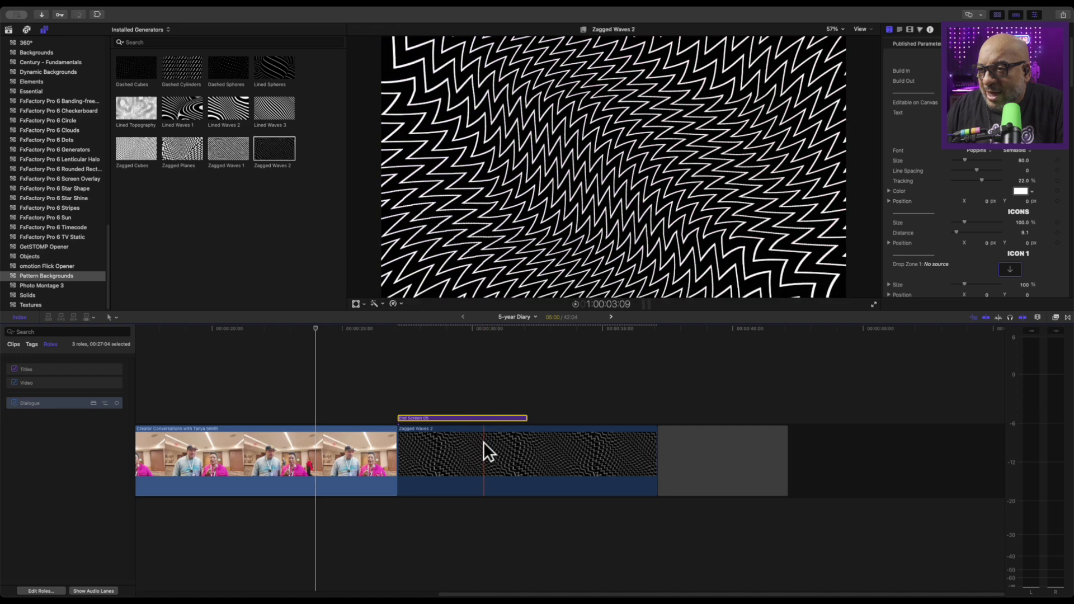
click(484, 442)
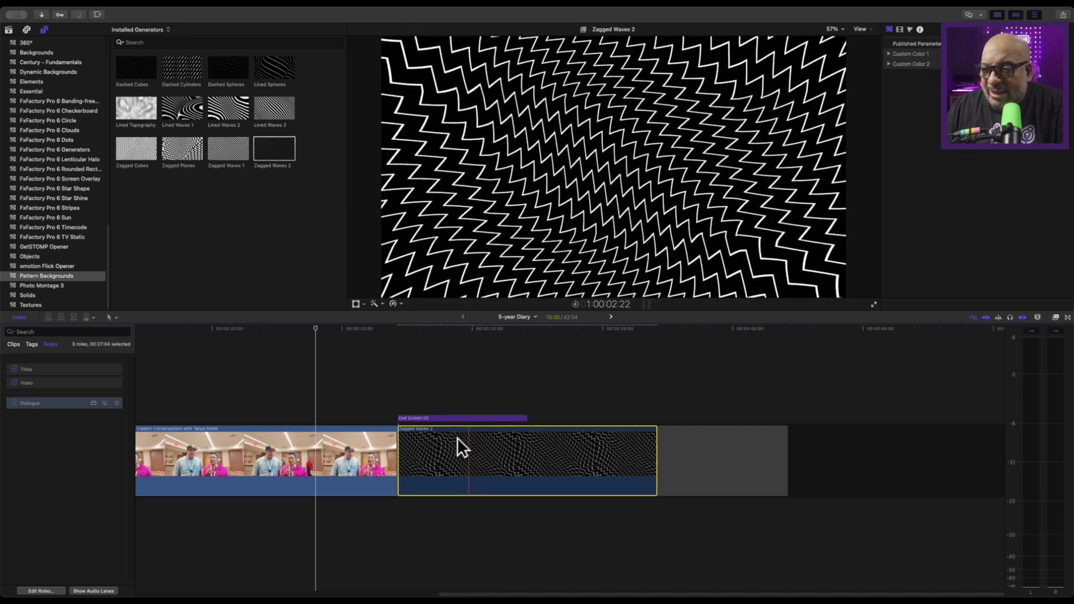
click(441, 378)
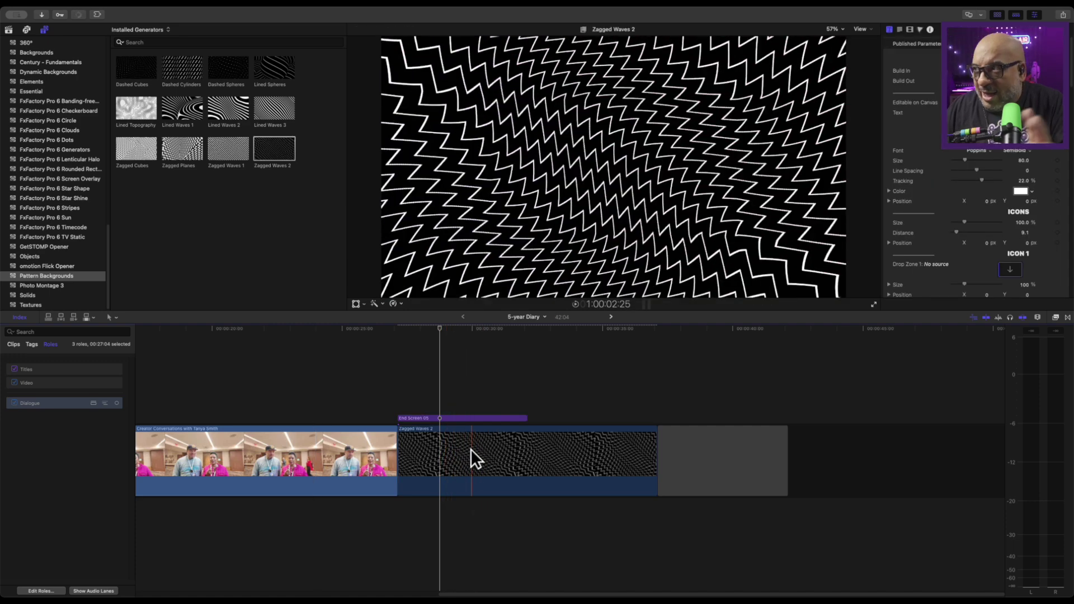
click(469, 418)
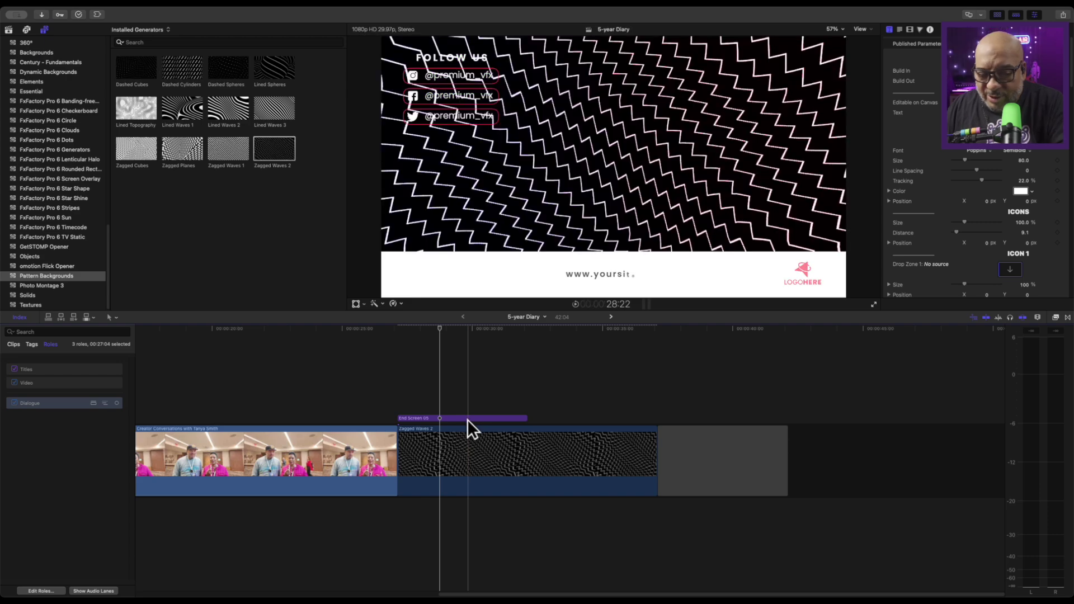
text(+1000)
key(Return)
- Delete the Zagged Waves 2 clip and switch to the Why Vulnerability Might Be Your Superpower project
click(467, 418)
key(Delete)
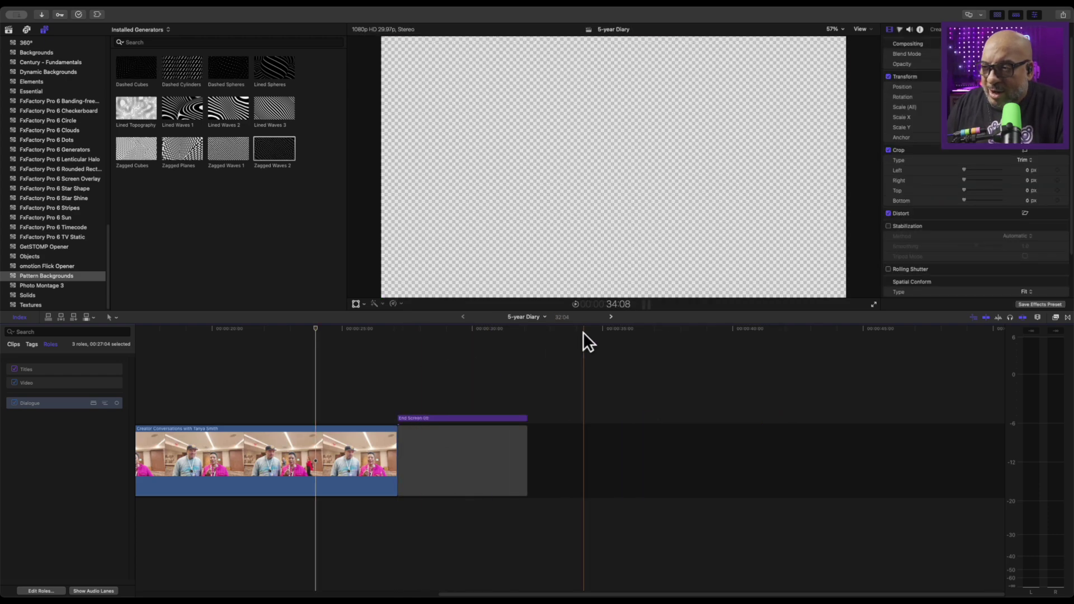
click(610, 316)
- Copy Background 09 and paste it after the interview clip in 5-year Diary
click(825, 461)
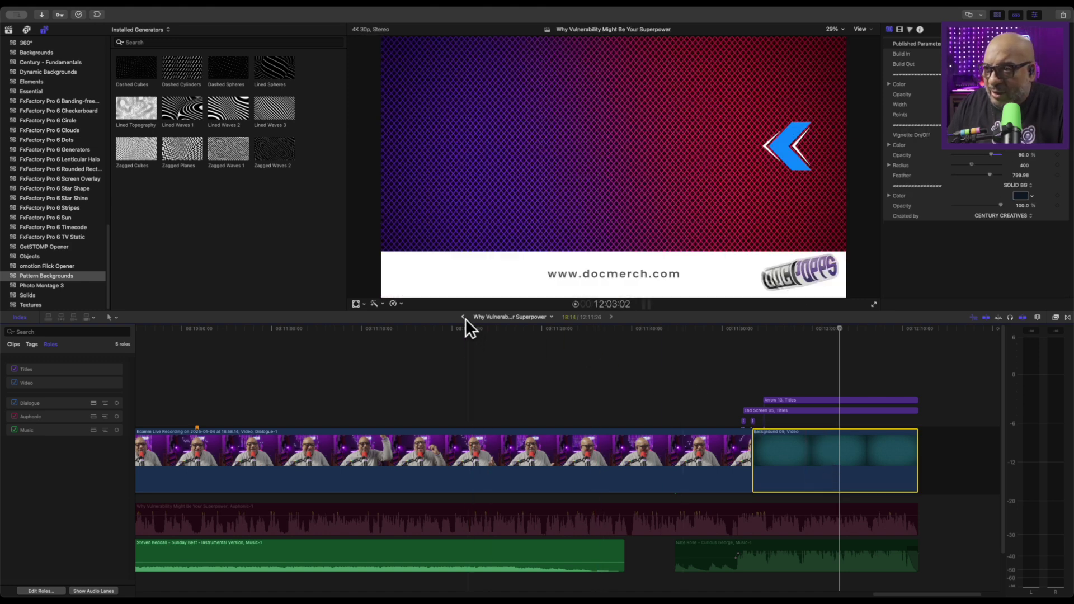
click(462, 316)
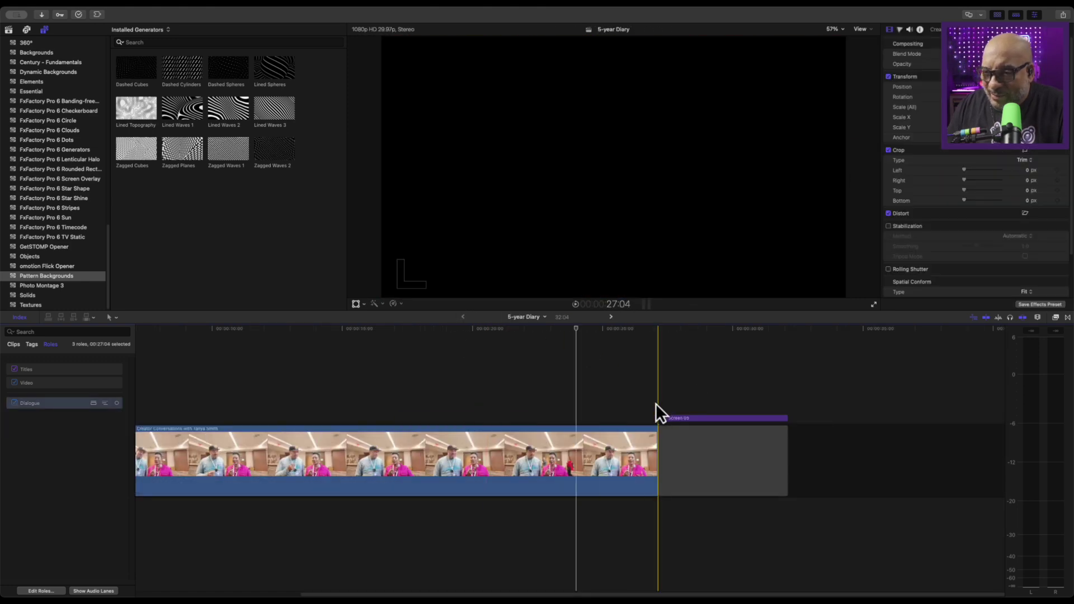
click(656, 404)
key(super+v)
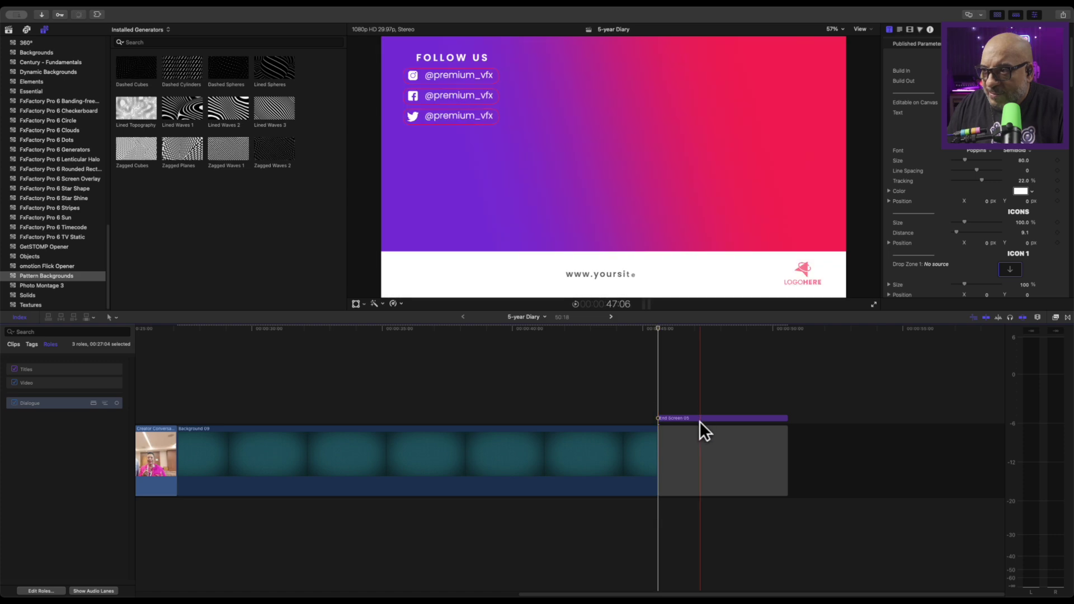
- Move and stretch End Screen 05 to cover Background 09, then delete the trailing gap
drag(700, 421, 219, 401)
drag(307, 418, 696, 448)
click(703, 464)
key(Delete)
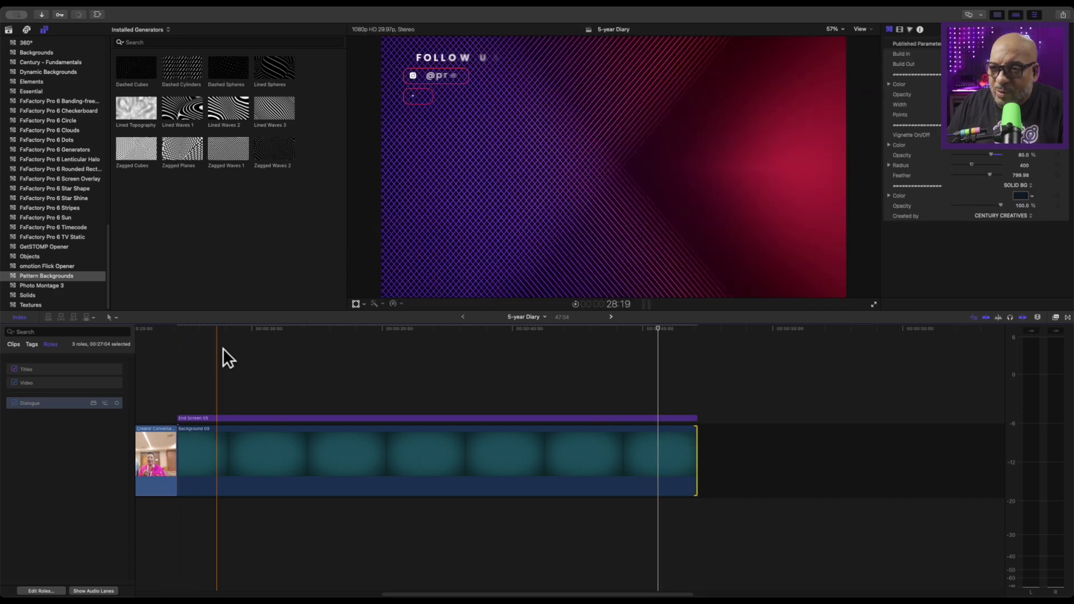
- Select the End Screen 05 title and drag ICONS Size to 0% to hide the social icons
click(397, 357)
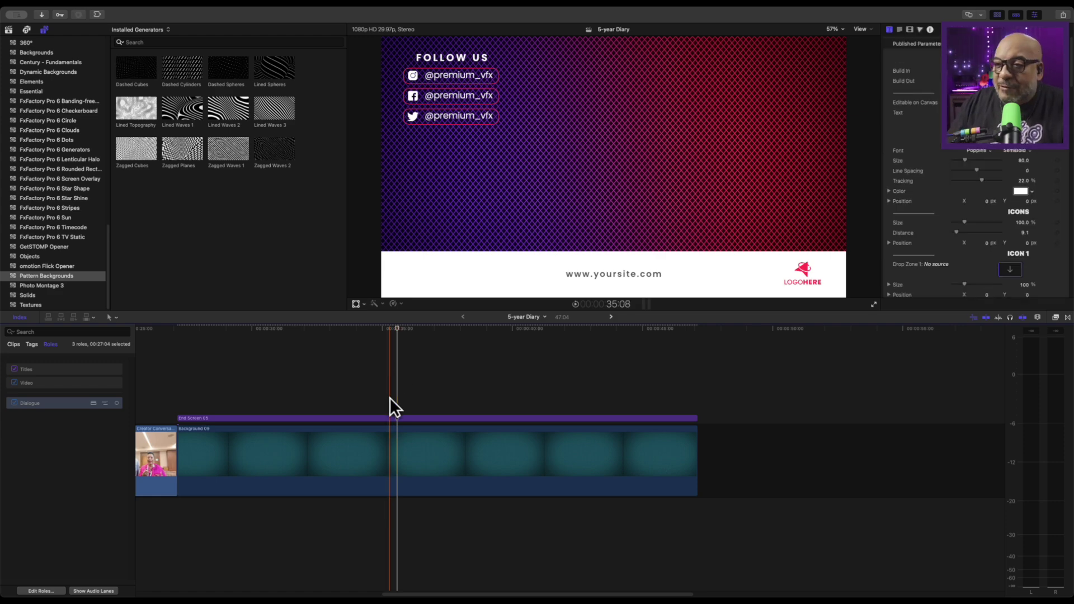
click(401, 417)
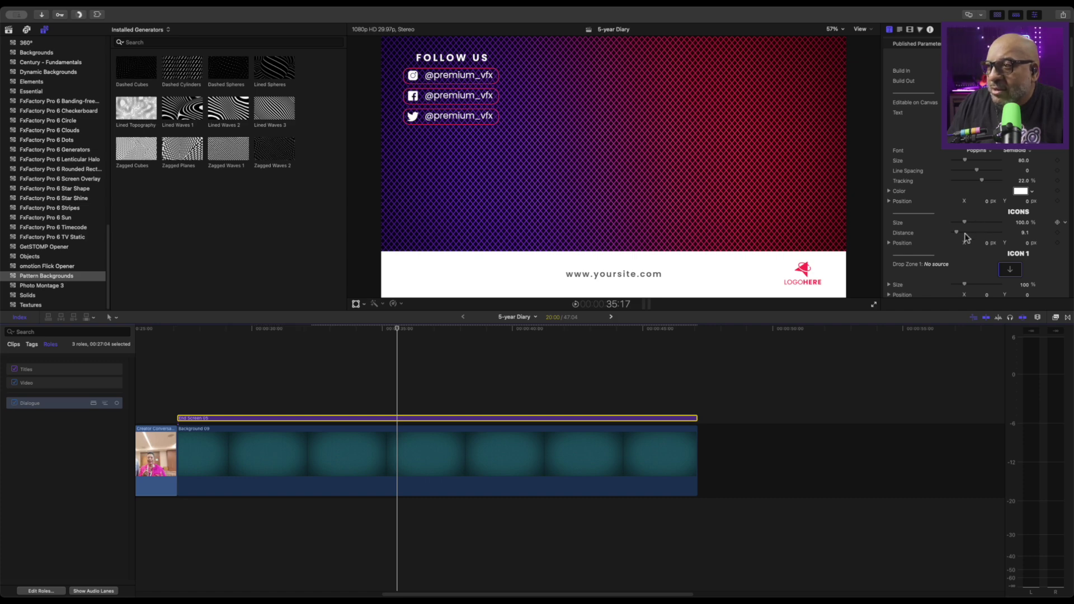
drag(964, 222, 911, 225)
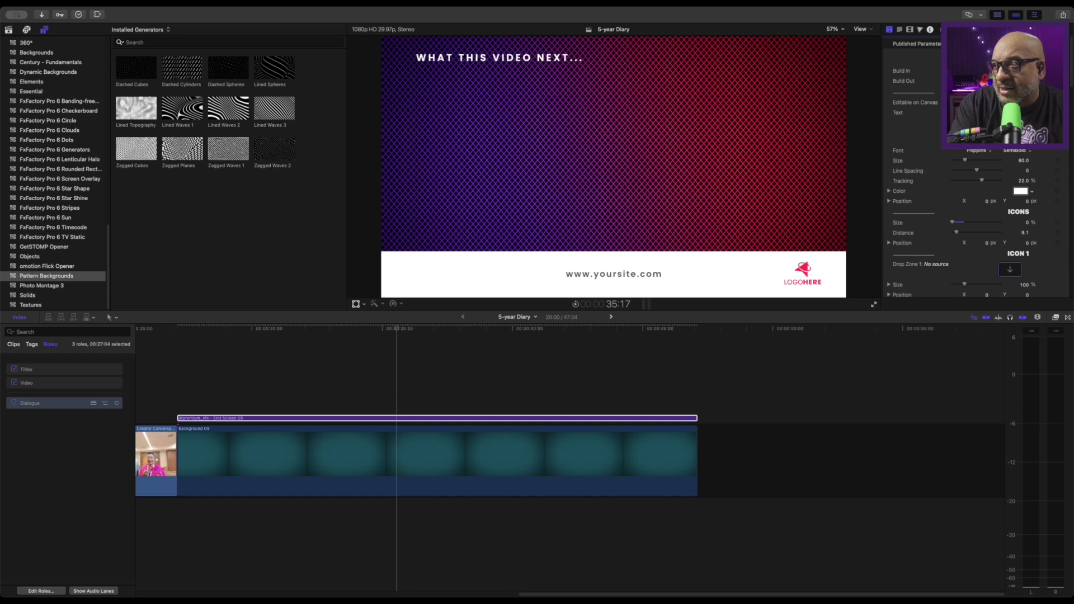
- Set the heading font to Mont Black and enlarge it to size 158
click(980, 153)
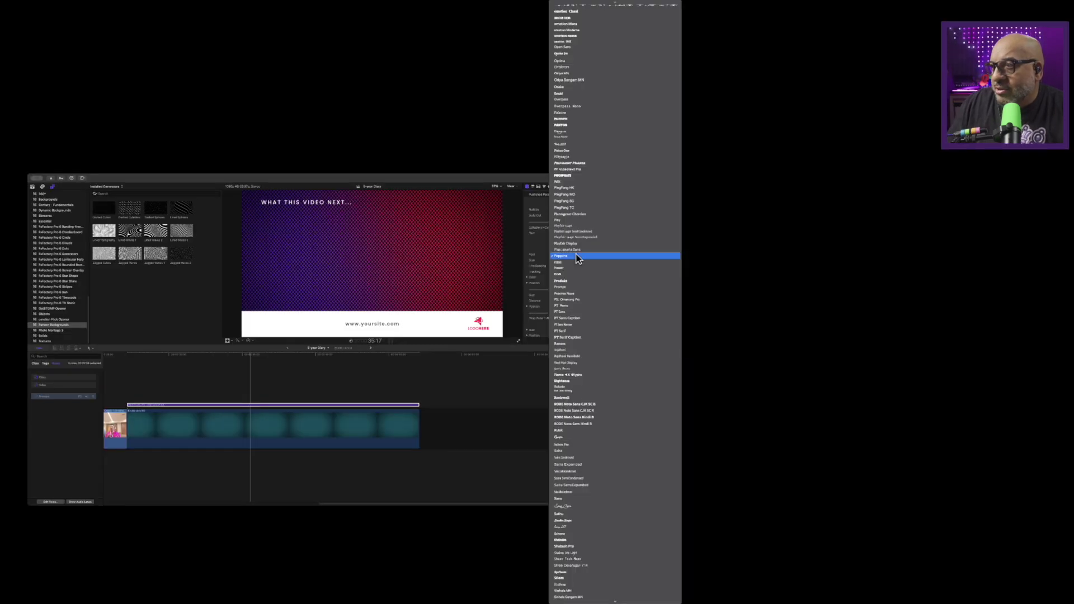
text(mon)
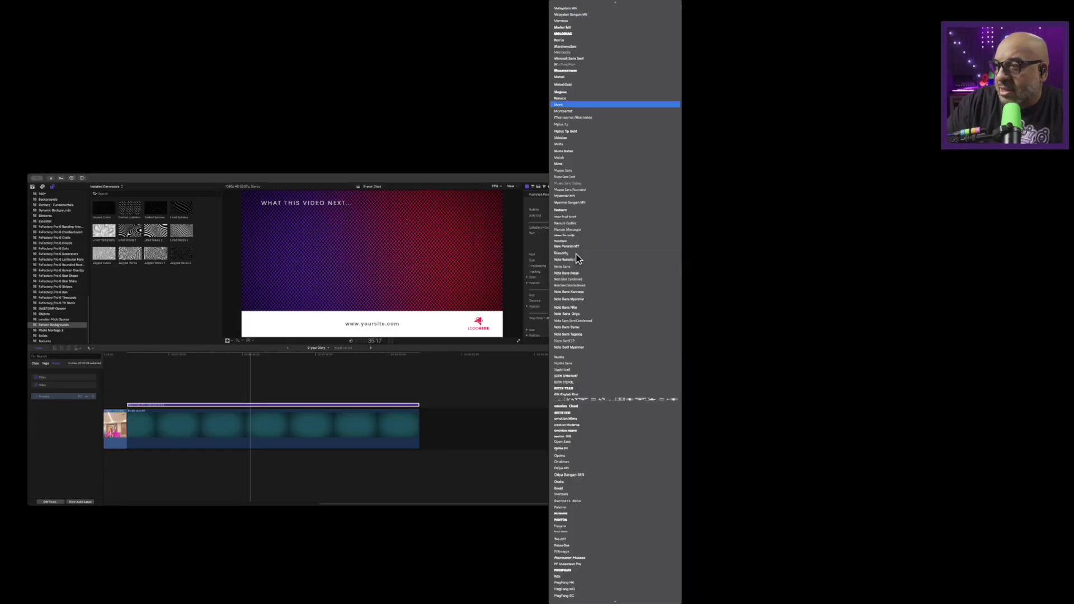
click(579, 105)
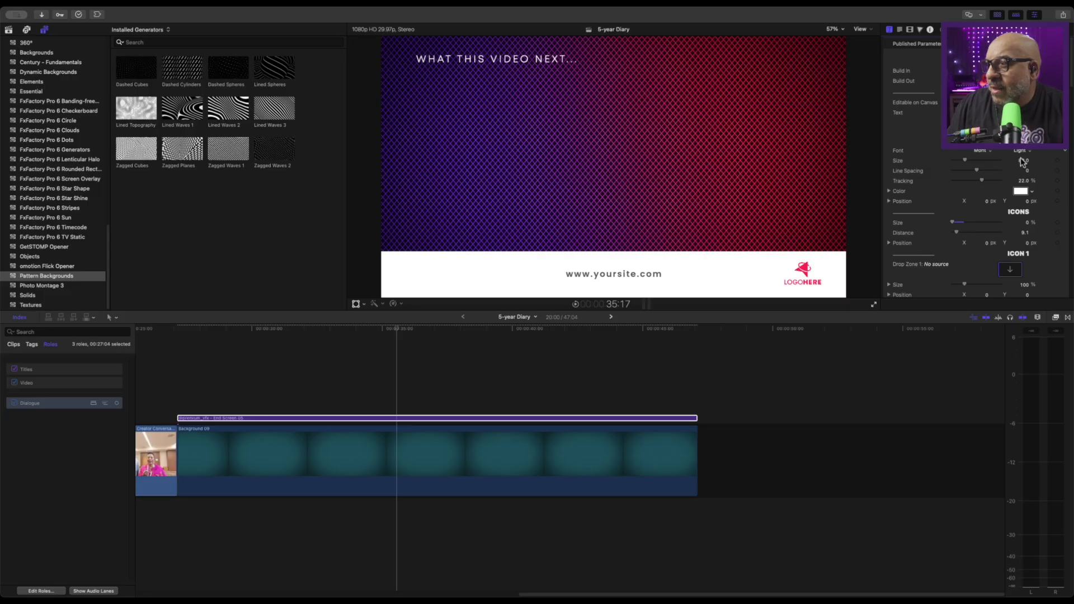
click(1019, 151)
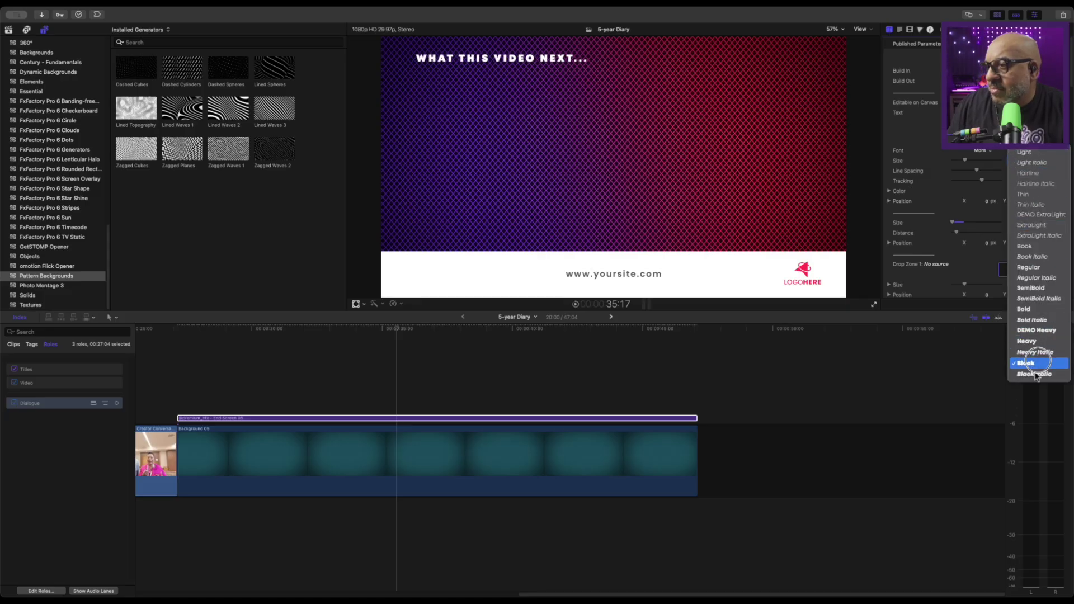
click(1019, 347)
drag(1020, 161, 1018, 174)
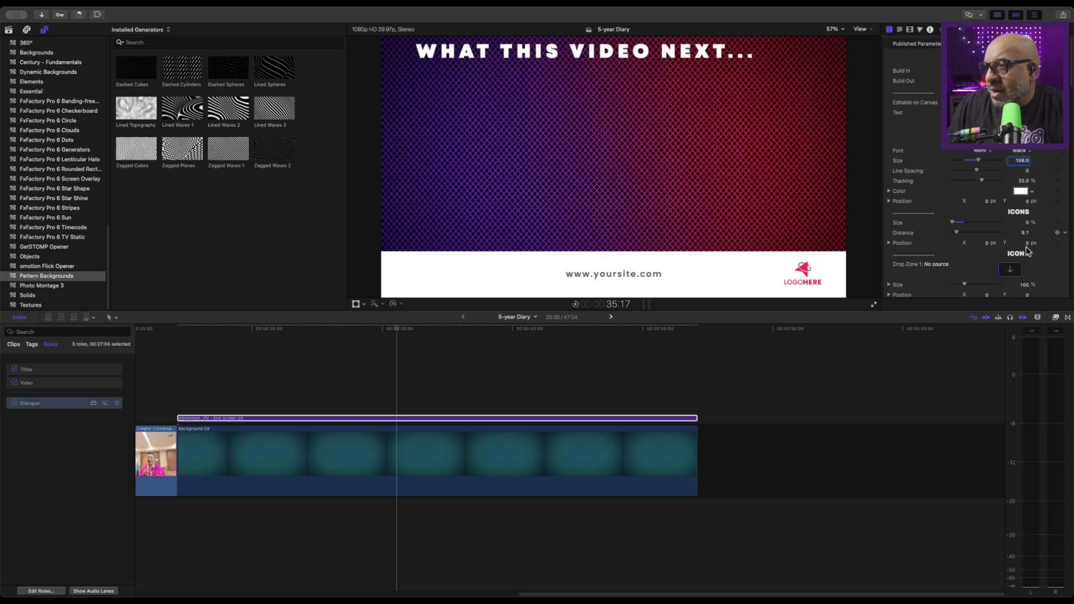
- Lower the heading slightly, tighten tracking to 11.36%, and set the icons' X position to -3.3 px
drag(1025, 243, 1026, 230)
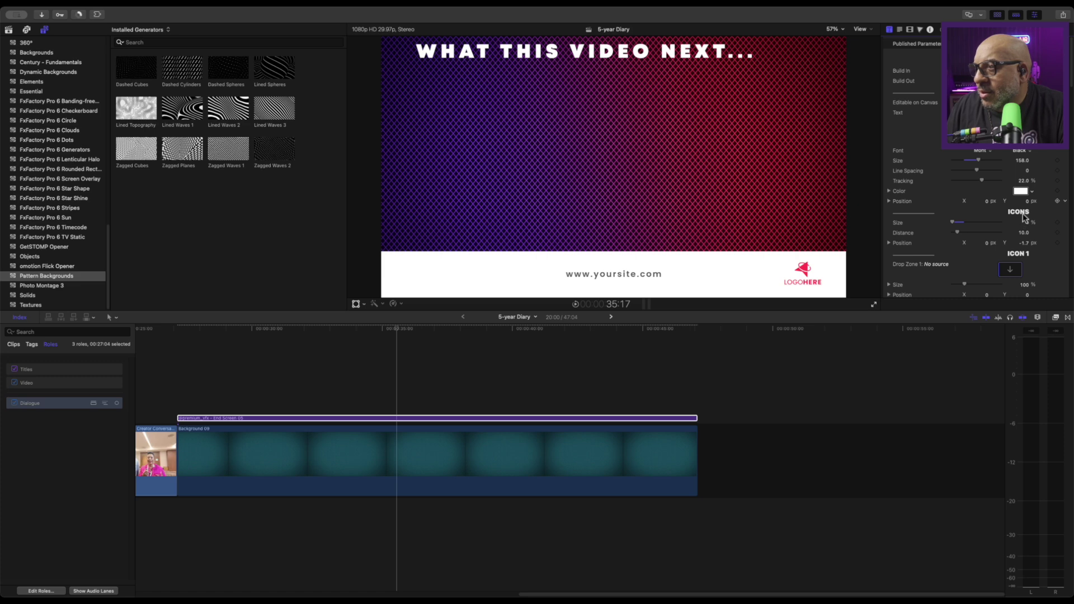
drag(1025, 218, 959, 213)
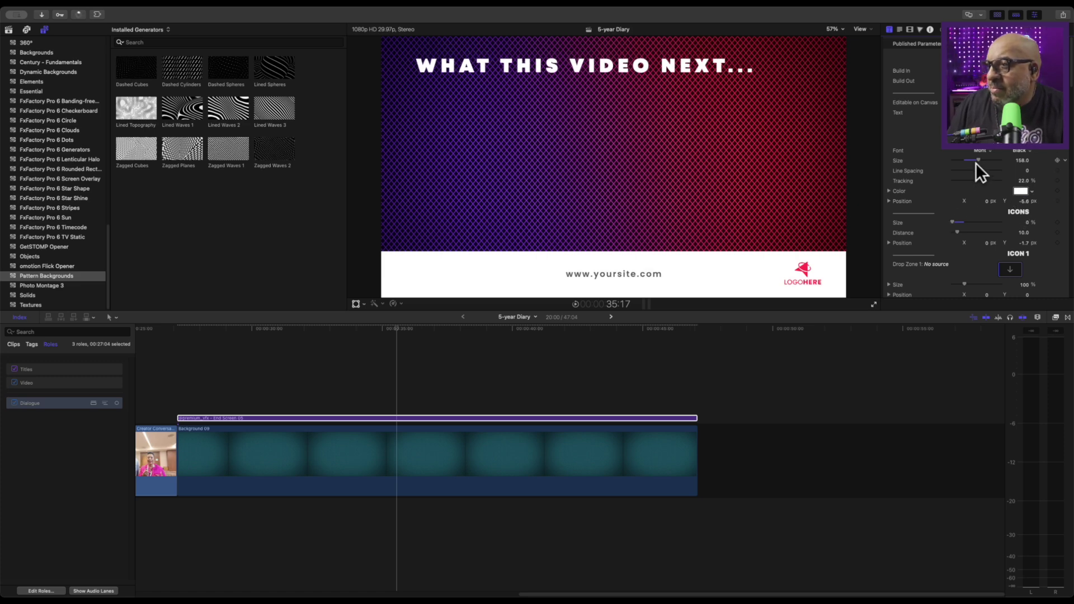
drag(980, 179, 978, 179)
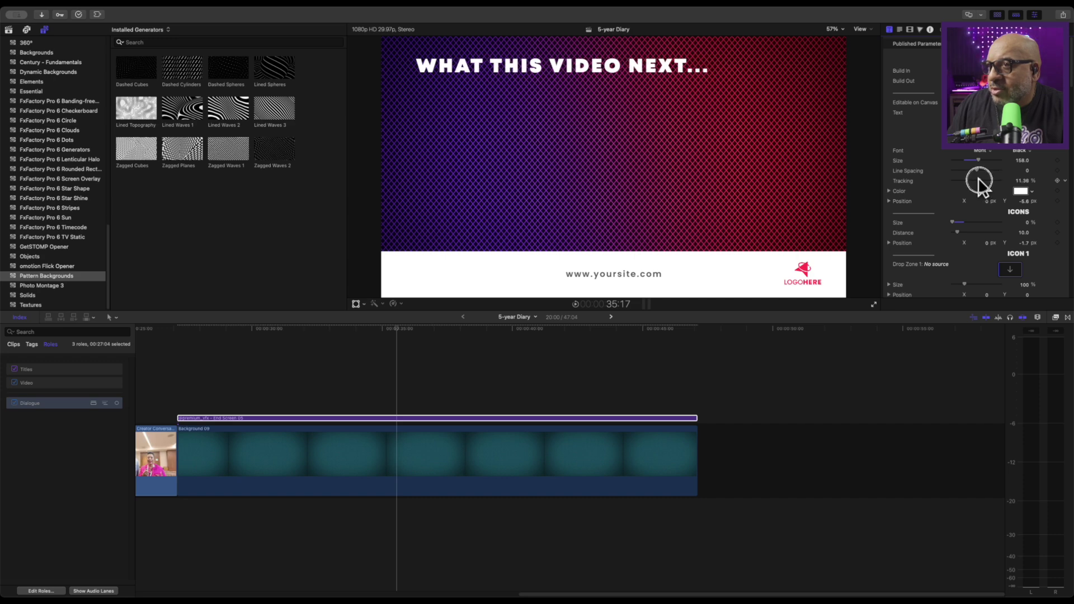
click(987, 242)
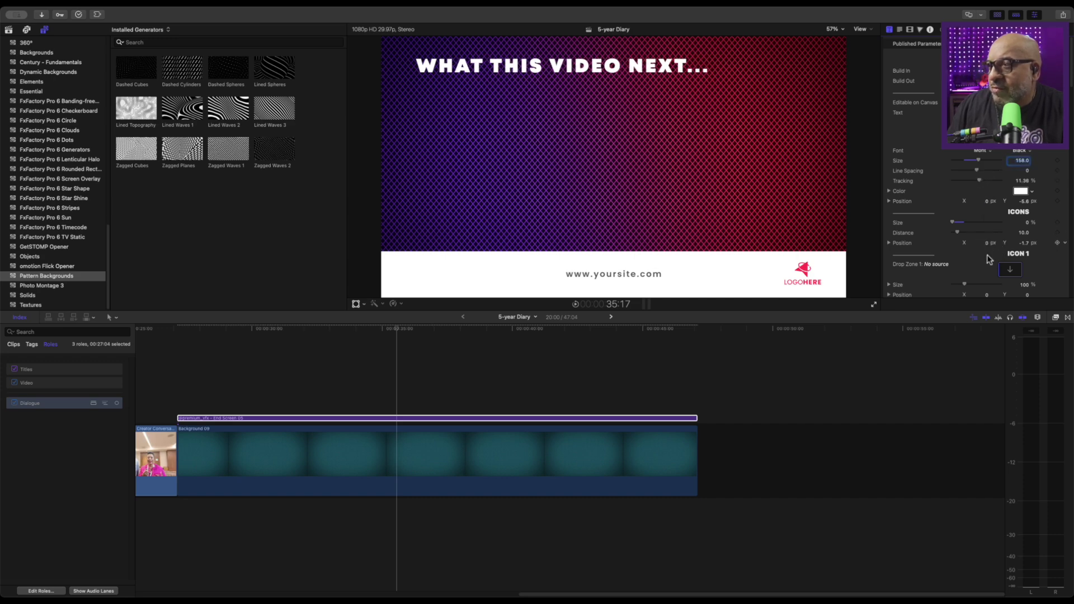
click(985, 241)
click(985, 243)
click(985, 243)
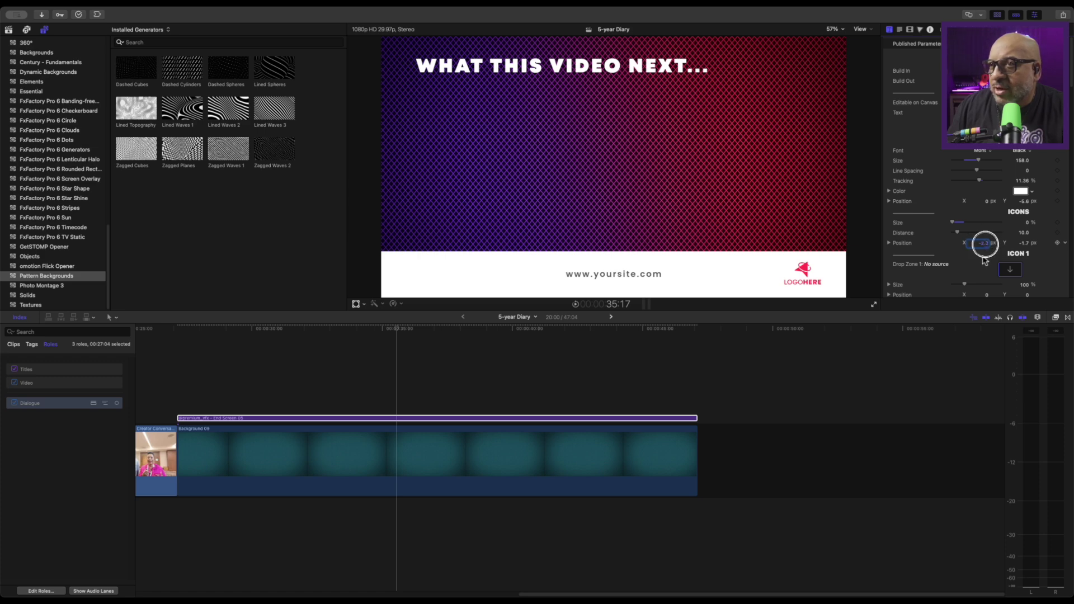
click(397, 418)
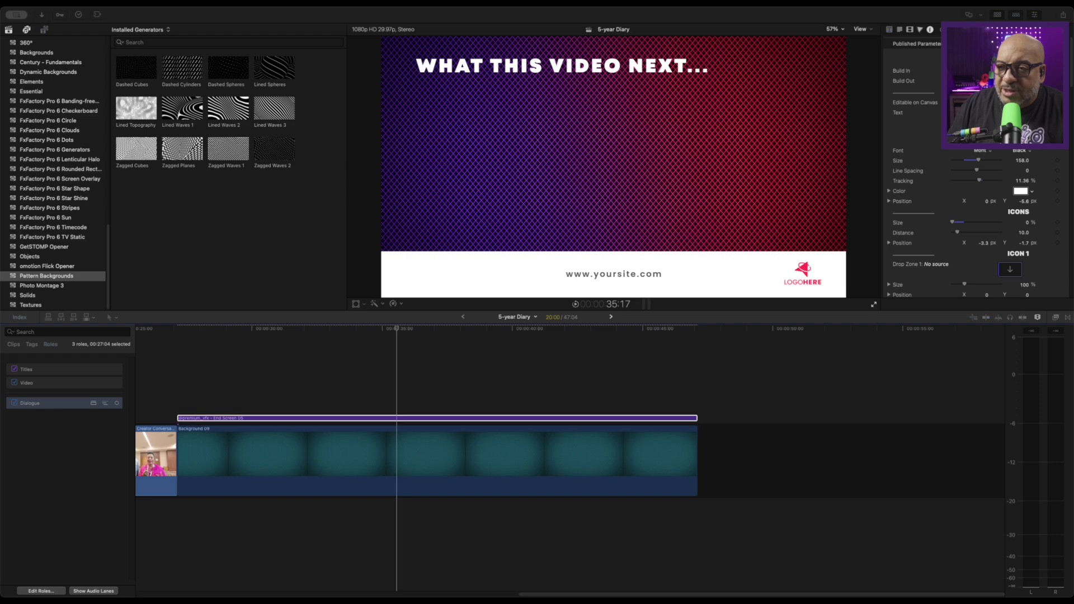
- Replace Background 09 and the title with the Canva watch-this-next clip, then zoom the timeline to fit
click(328, 461)
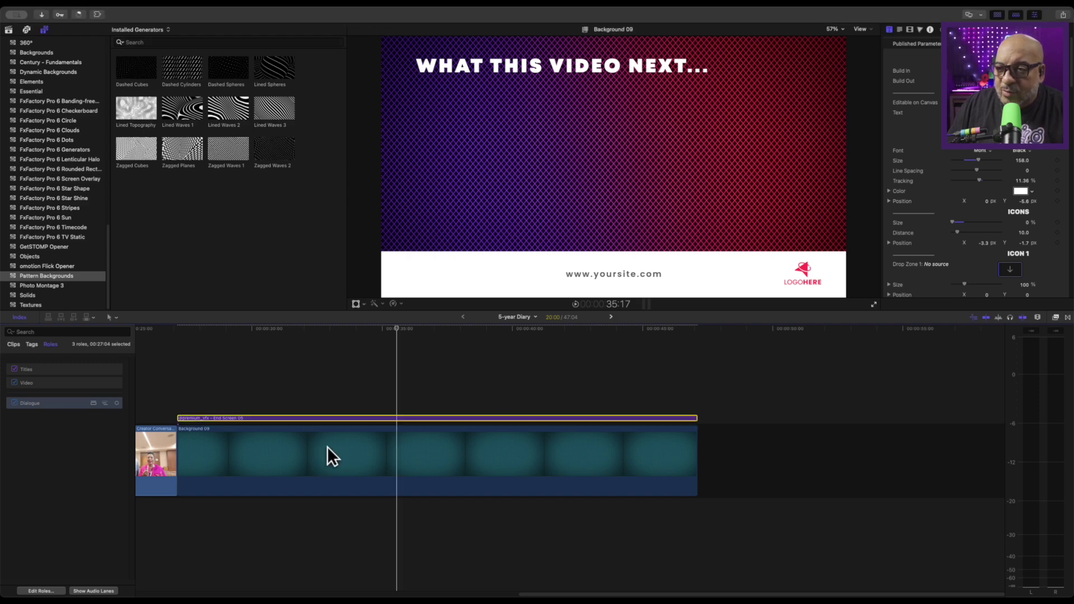
click(359, 496)
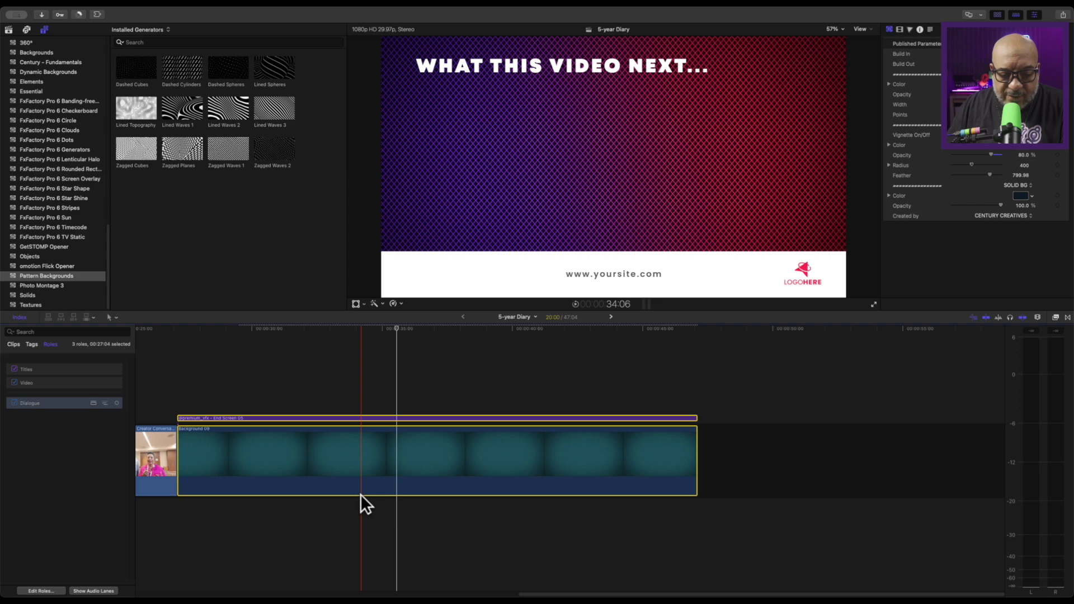
key(Delete)
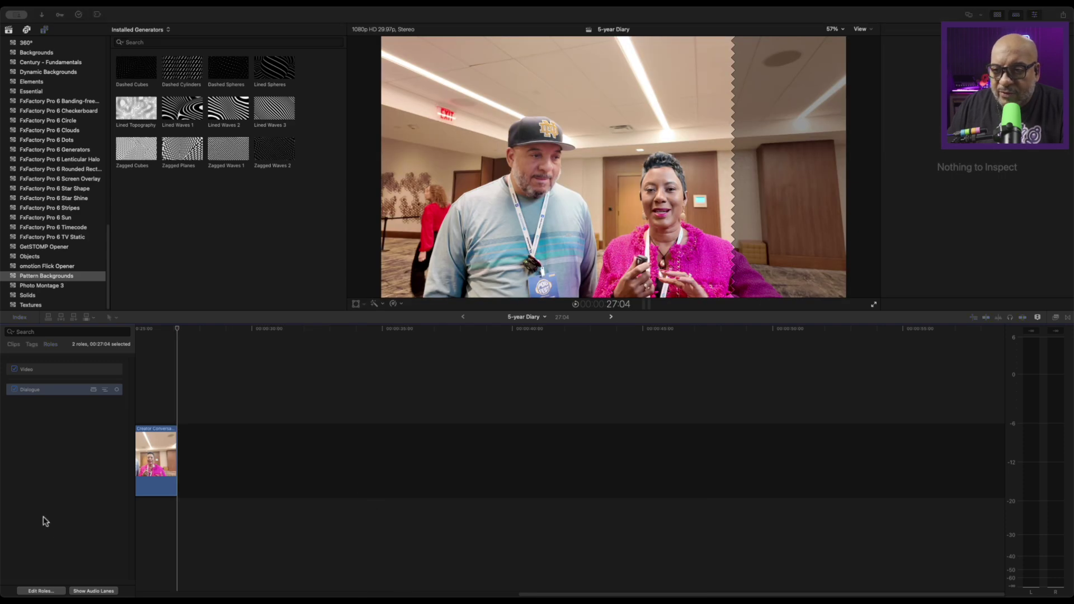
drag(127, 580, 216, 434)
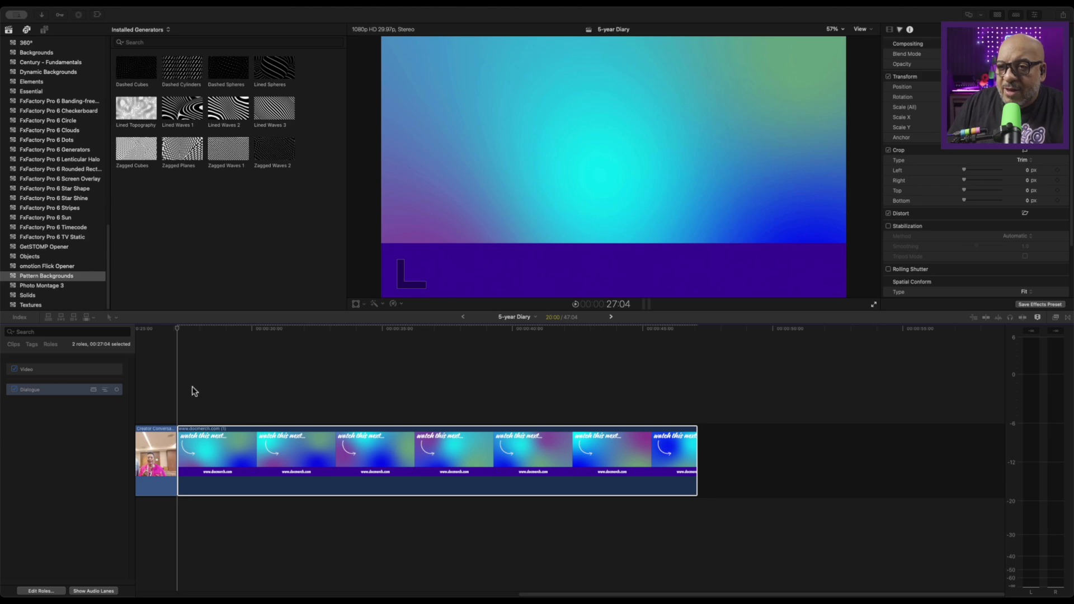
click(160, 385)
key(shift+z)
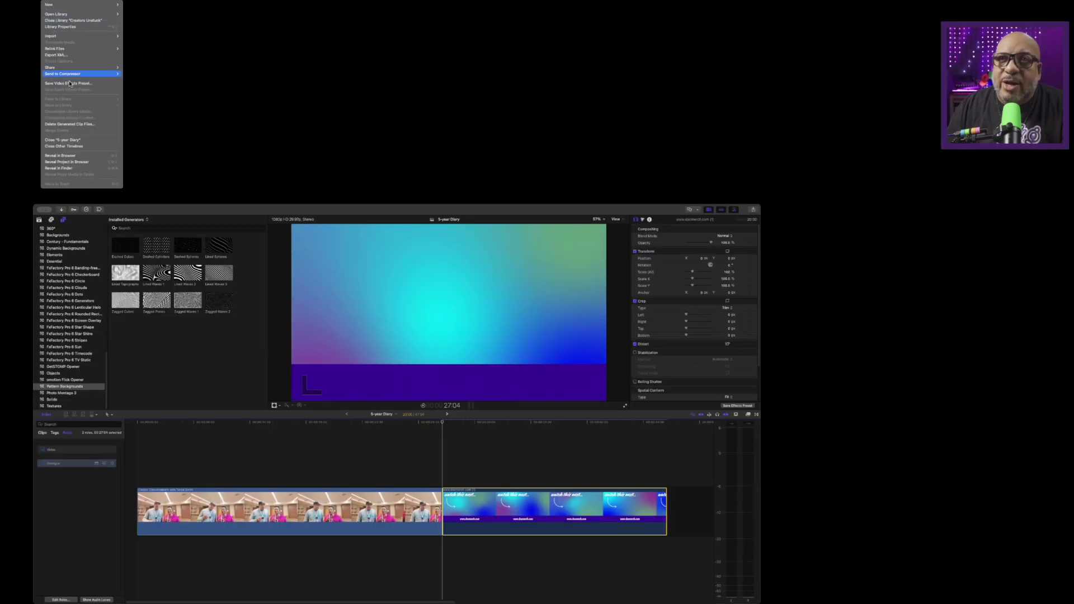
- Share the project as an HEVC High Efficiency Video file titled 'test' and save it
mouse_move(84, 67)
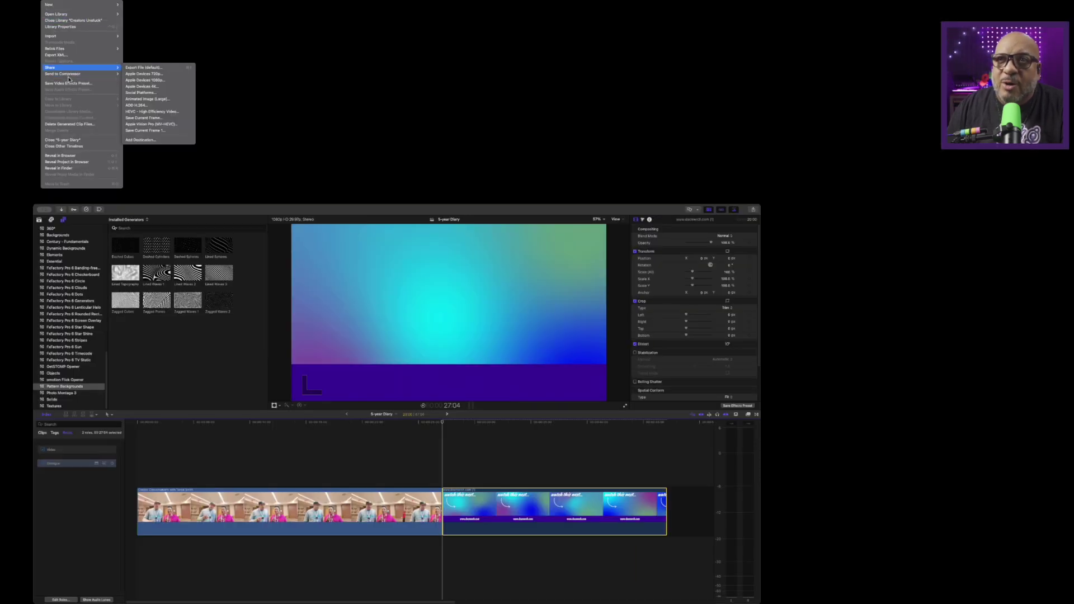
click(141, 111)
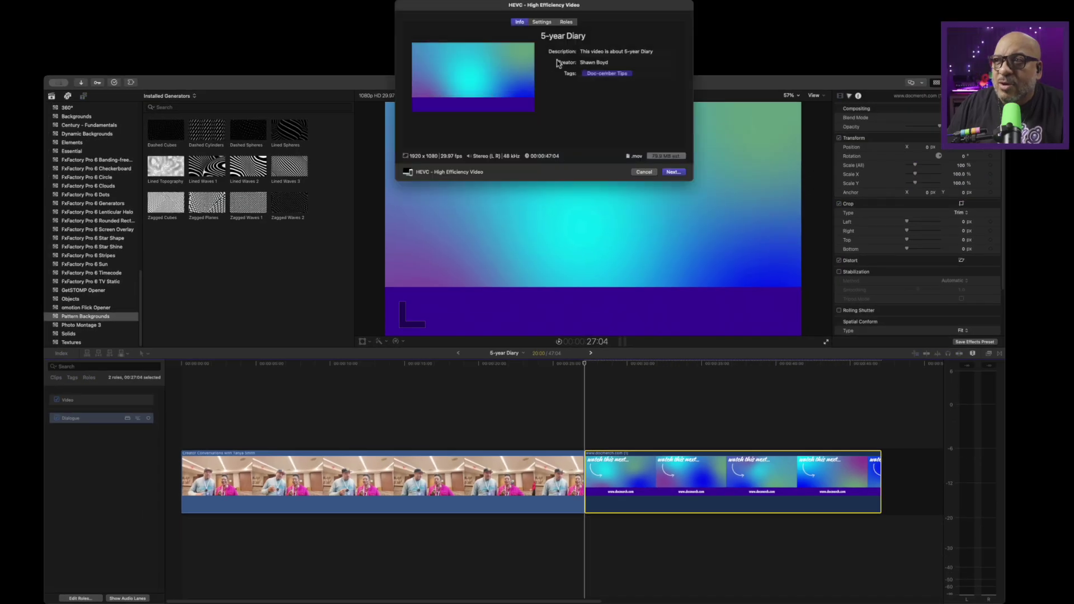
click(563, 37)
text(t)
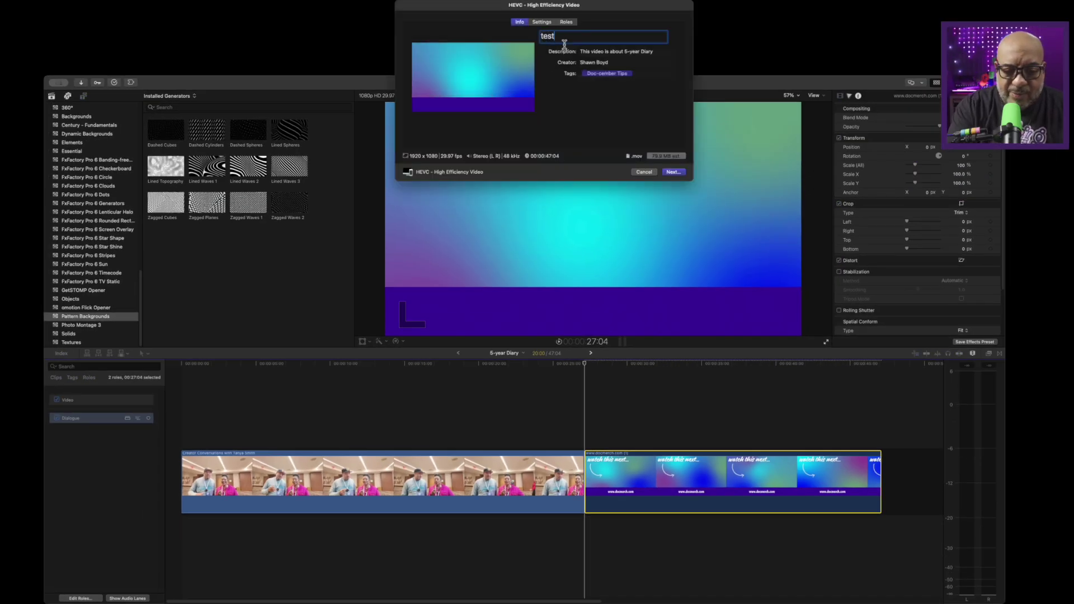
text(est)
key(Return)
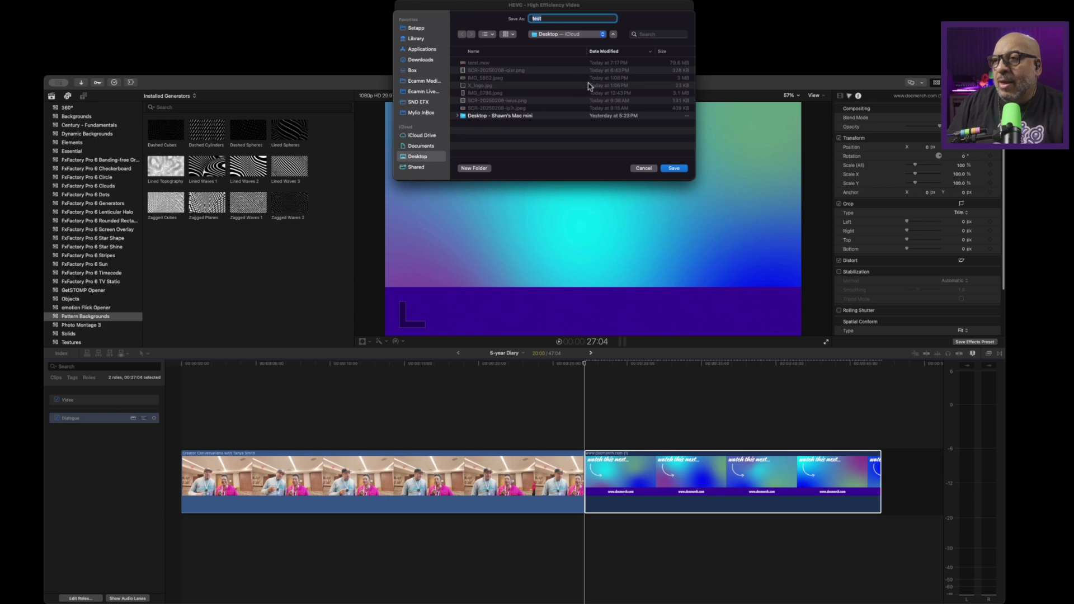
click(667, 169)
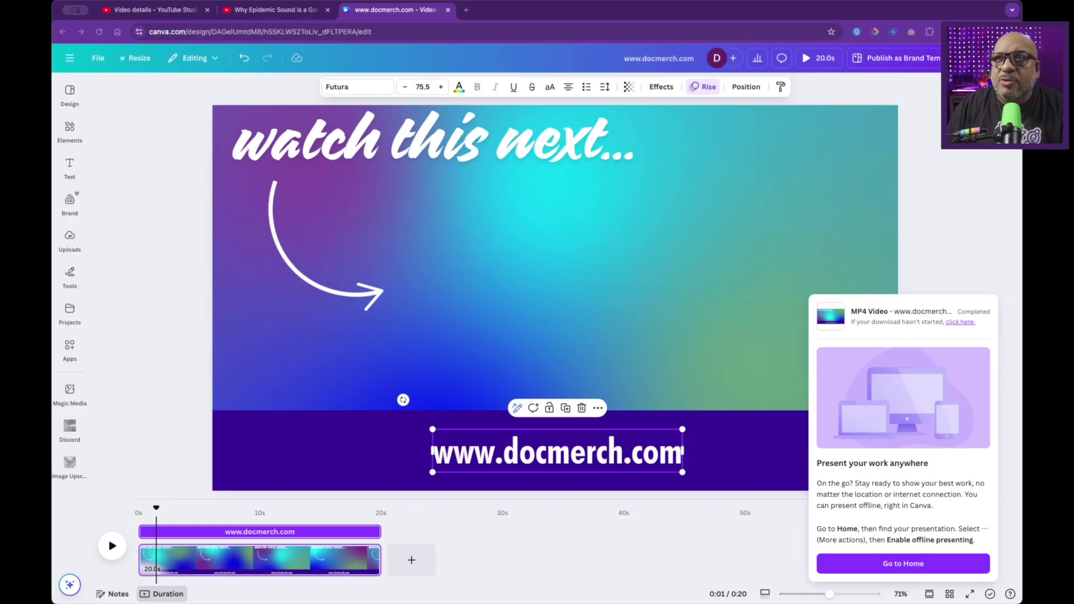
- From the YouTube tab, choose Create > Upload video in YouTube Studio
click(263, 10)
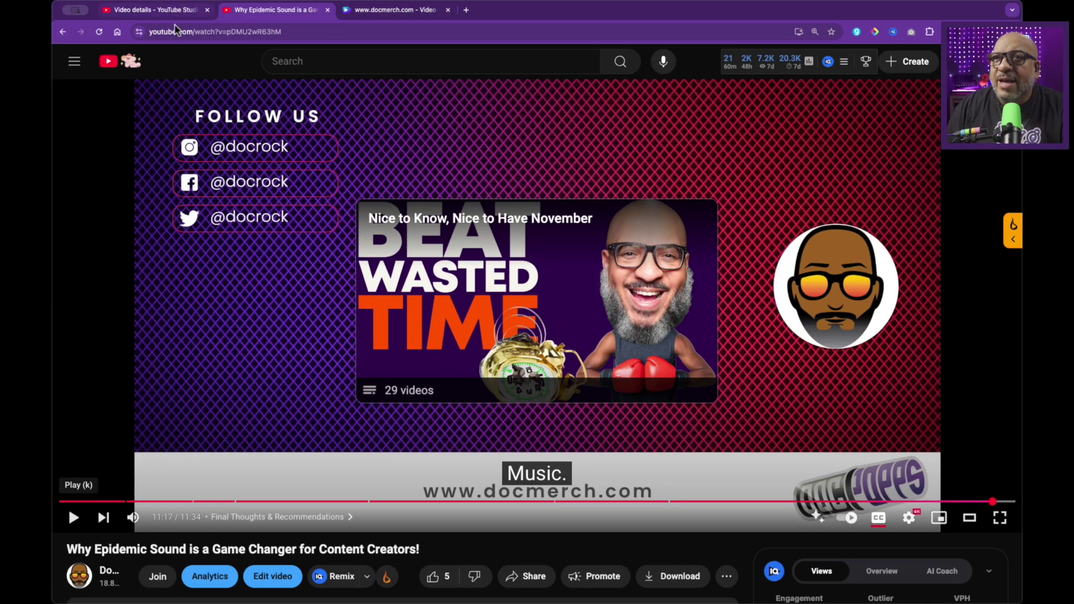
click(905, 66)
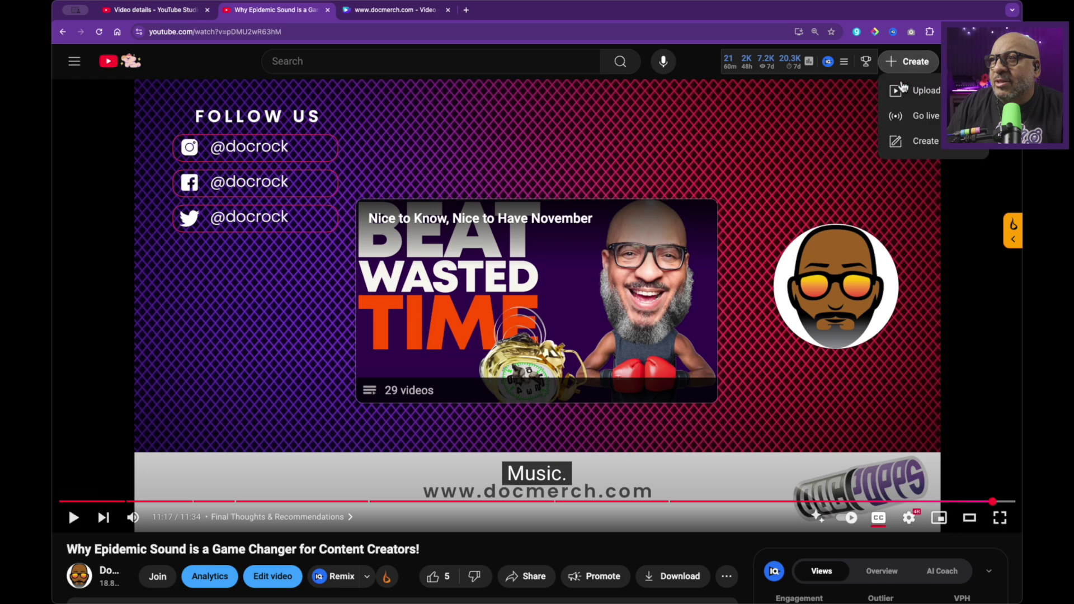
click(906, 93)
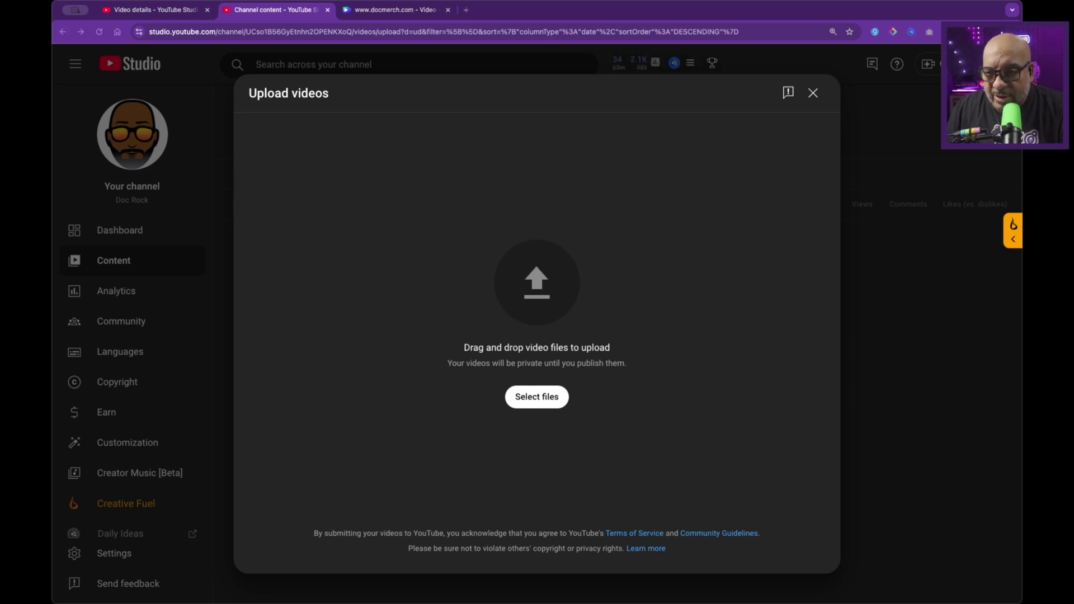
- Upload test.mov with monetization Off and open the end screen editor from Video elements
drag(439, 380, 482, 288)
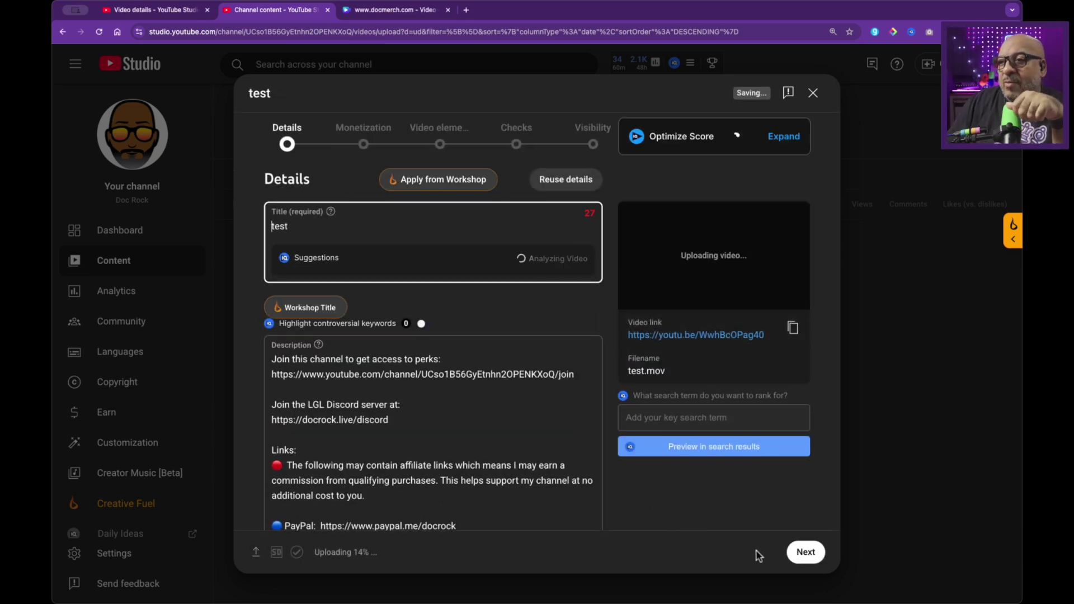
click(791, 572)
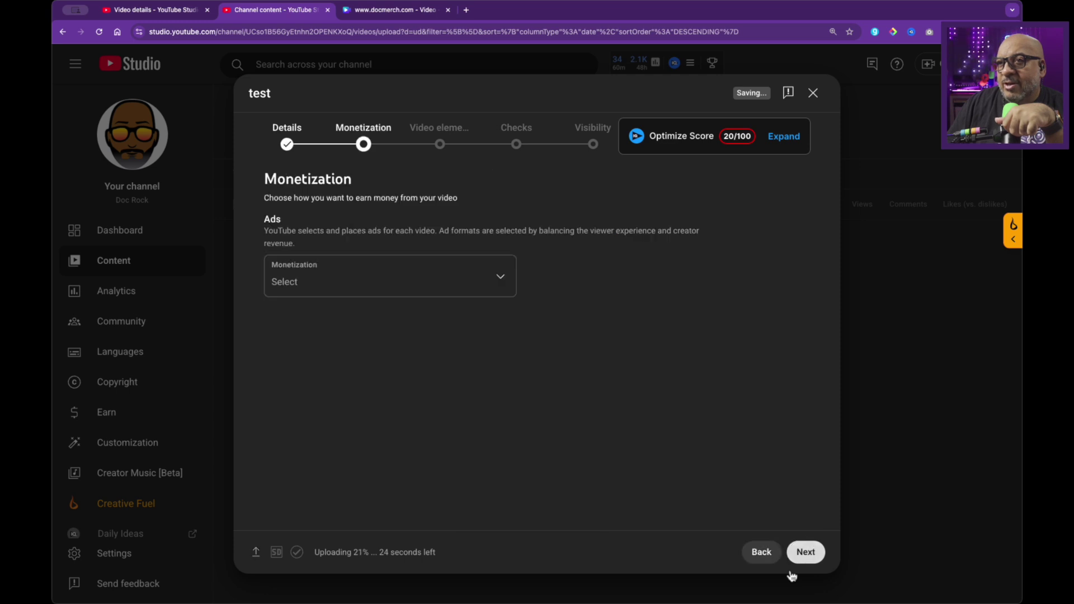
click(420, 282)
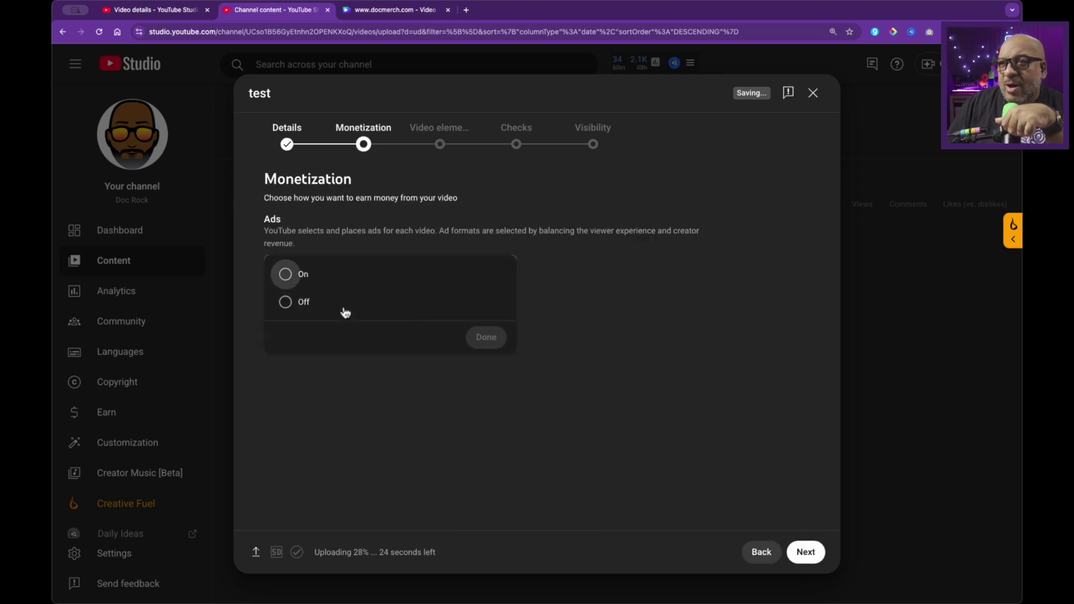
click(297, 303)
click(484, 338)
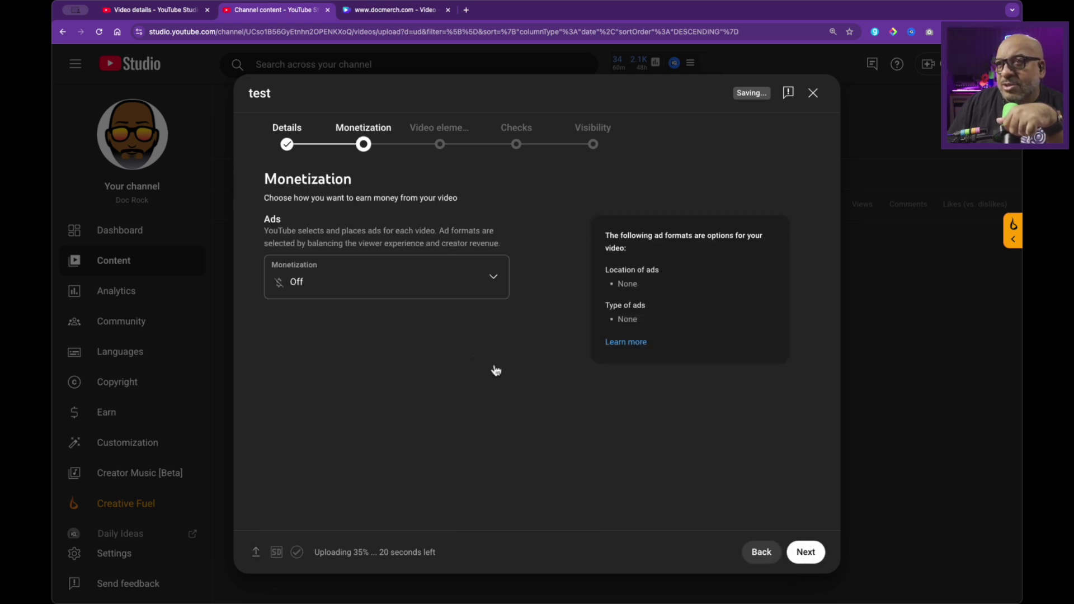
click(794, 561)
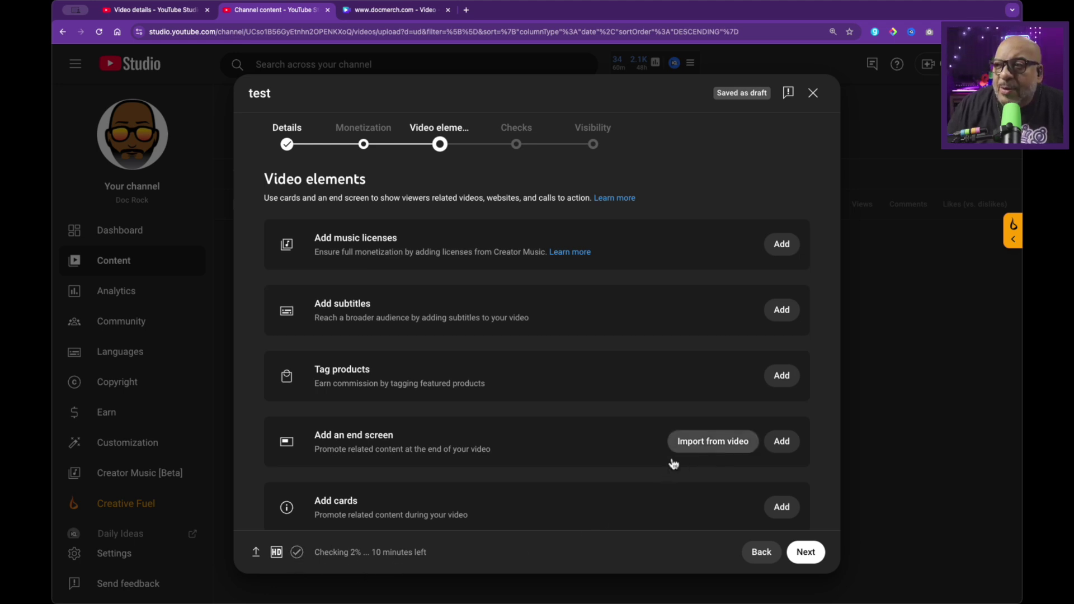
click(781, 454)
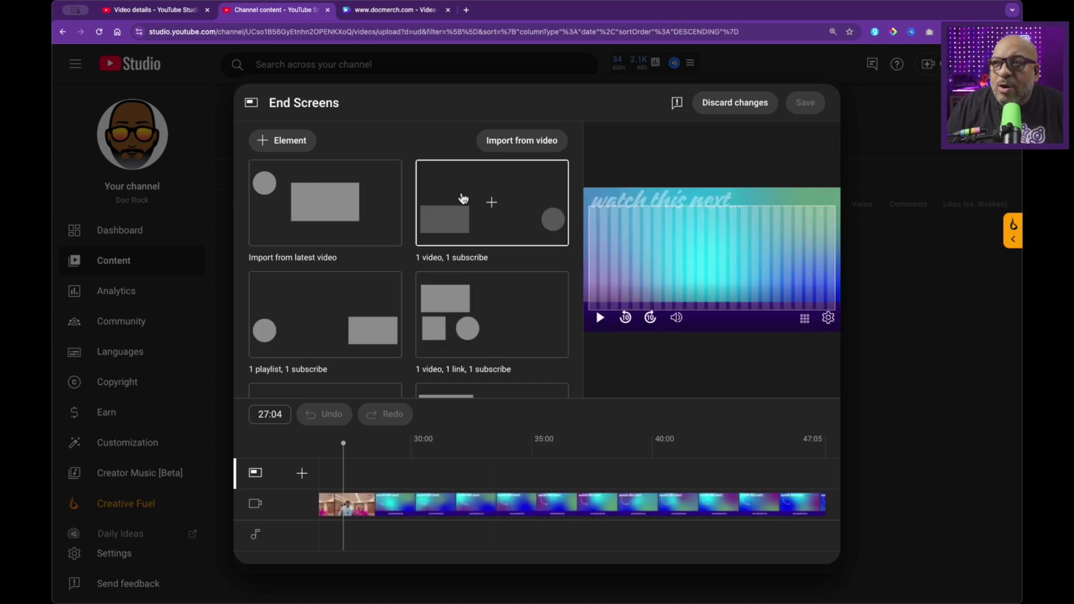
- Import the end screen from the Epidemic Sound video and enlarge its playlist element
click(510, 143)
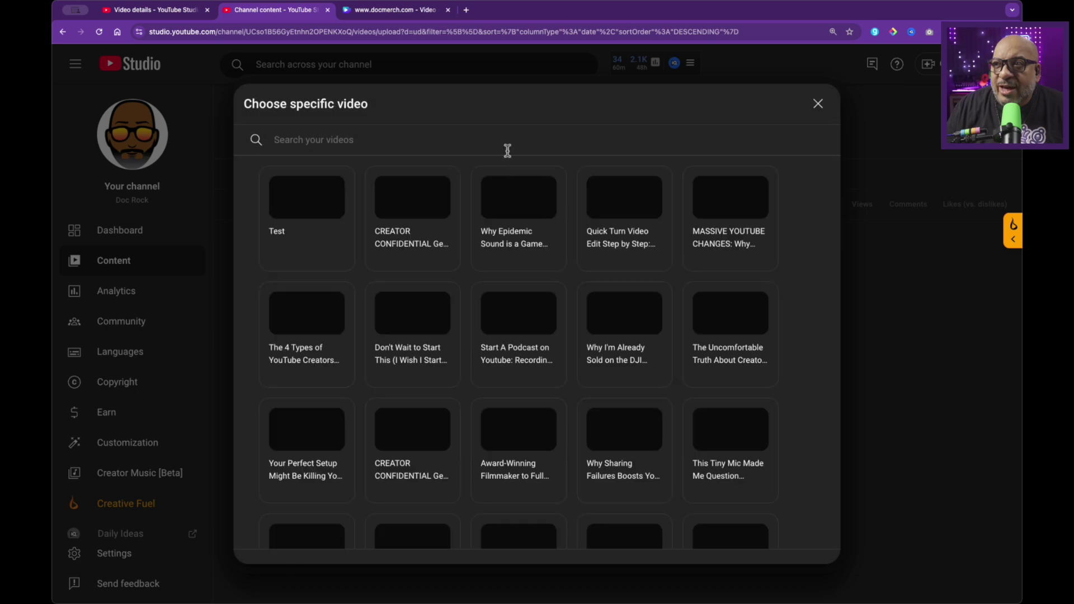
click(518, 218)
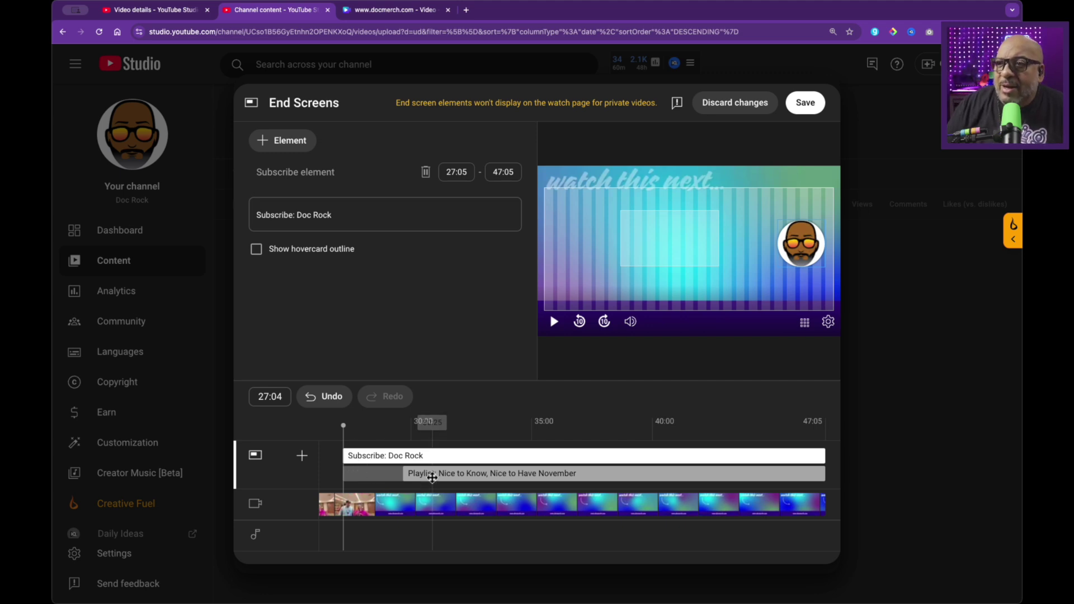
click(437, 473)
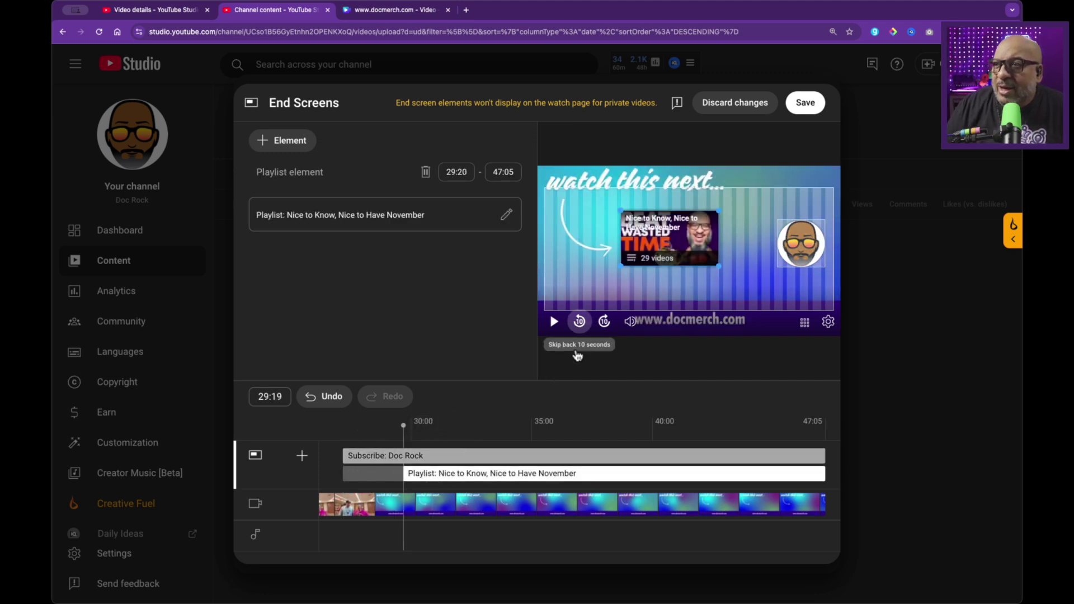
mouse_move(713, 274)
mouse_down()
mouse_move(749, 290)
mouse_move(756, 312)
mouse_move(704, 292)
mouse_up()
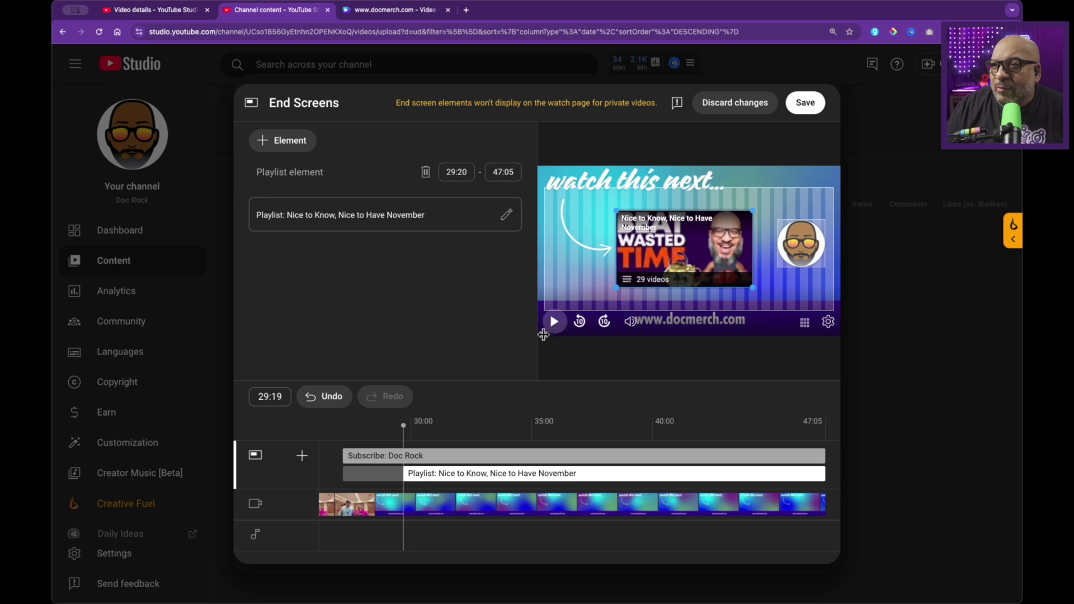
- Play and pause the end-screen preview to check the imported elements
click(553, 321)
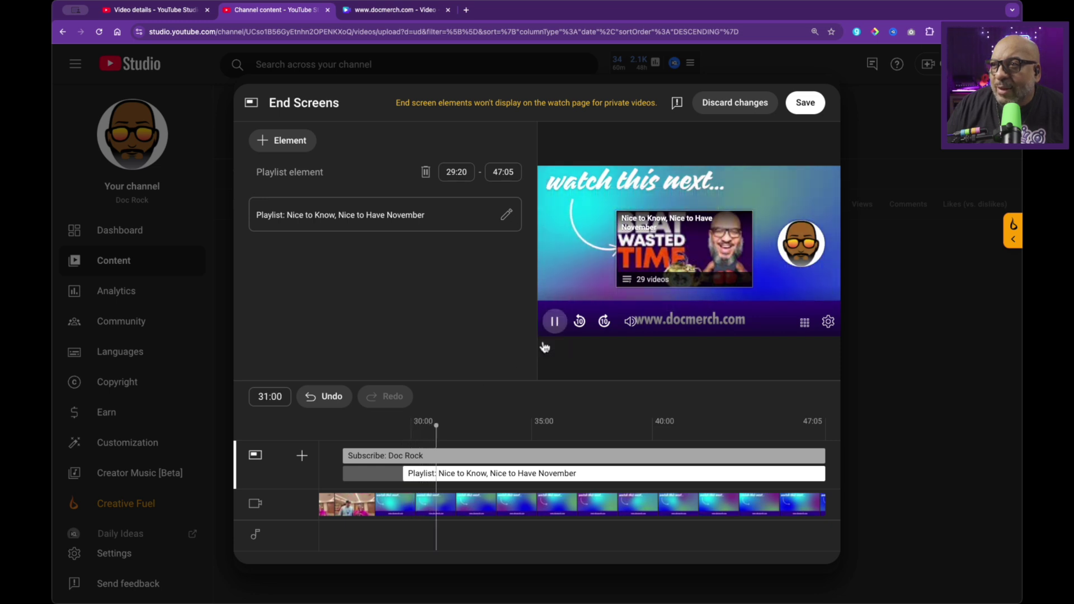
click(554, 321)
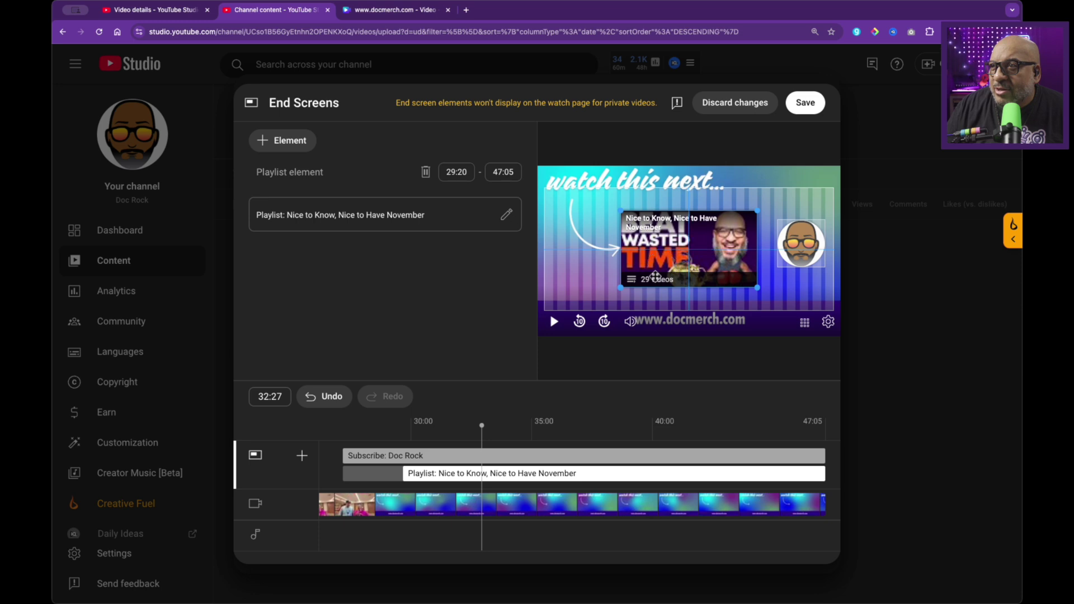
click(553, 339)
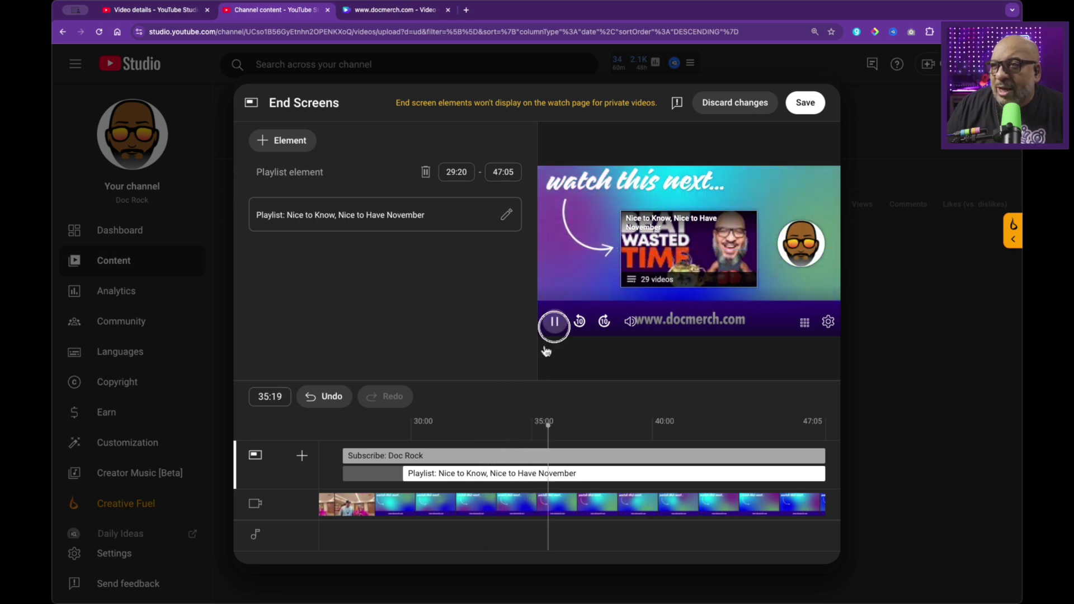
click(554, 321)
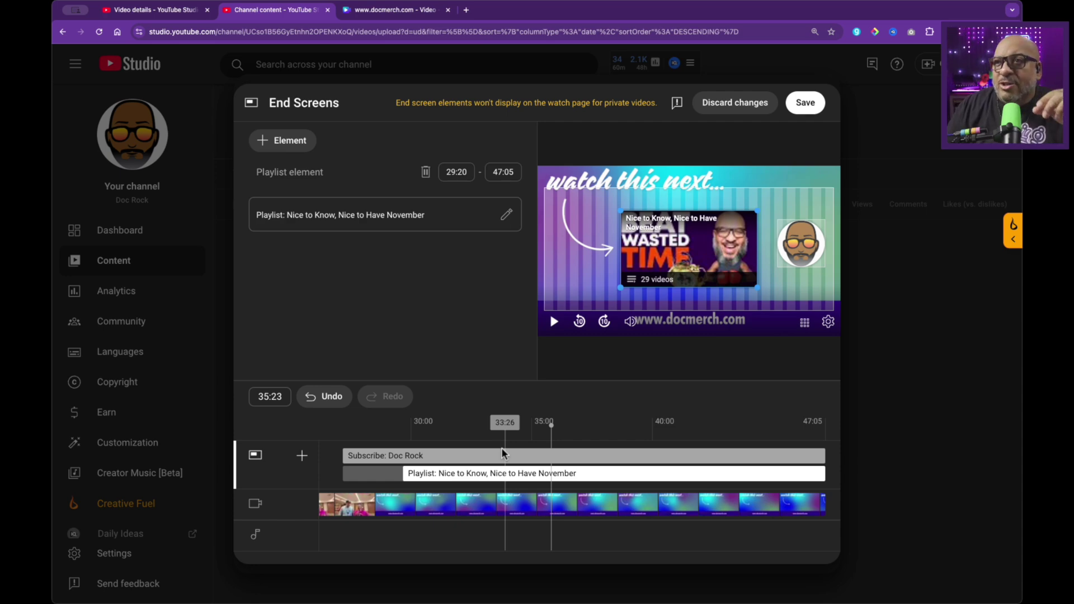
- Discard the end-screen changes, reopen the end screen editor, and add a Subscribe element
click(734, 103)
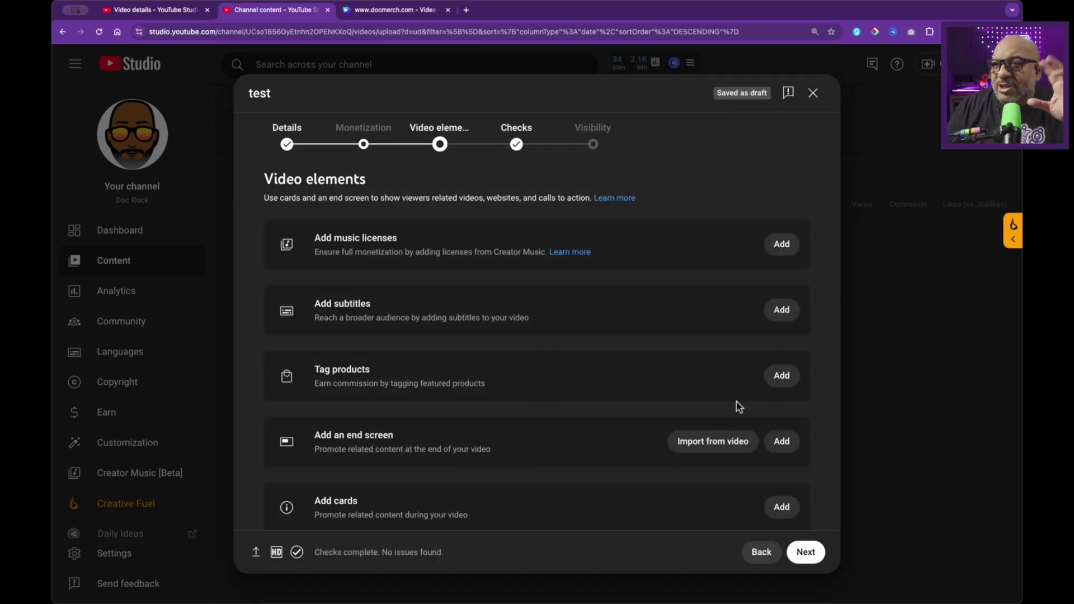
click(778, 447)
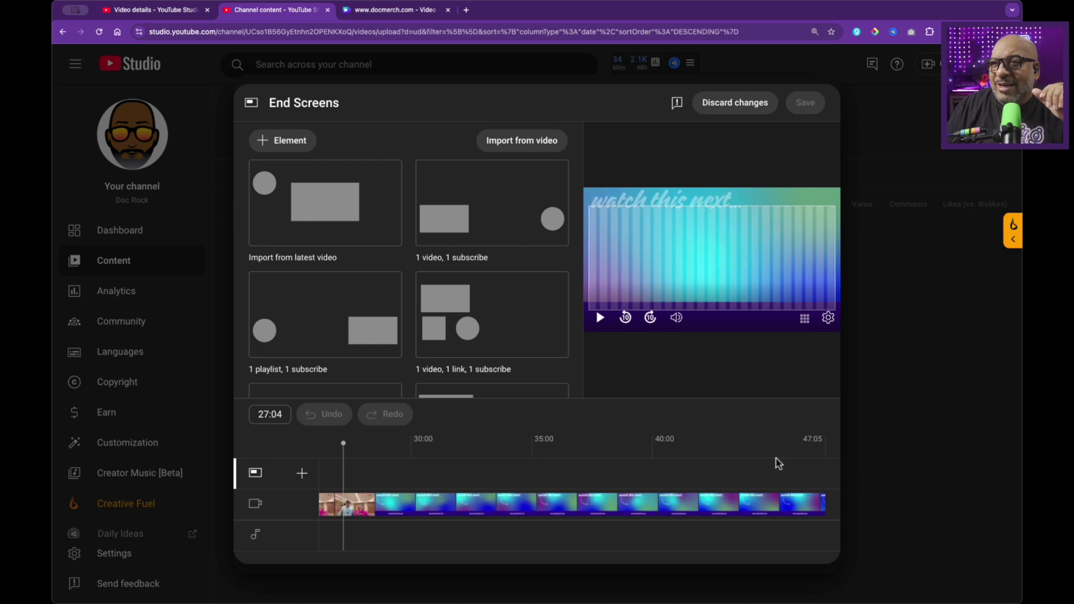
click(285, 144)
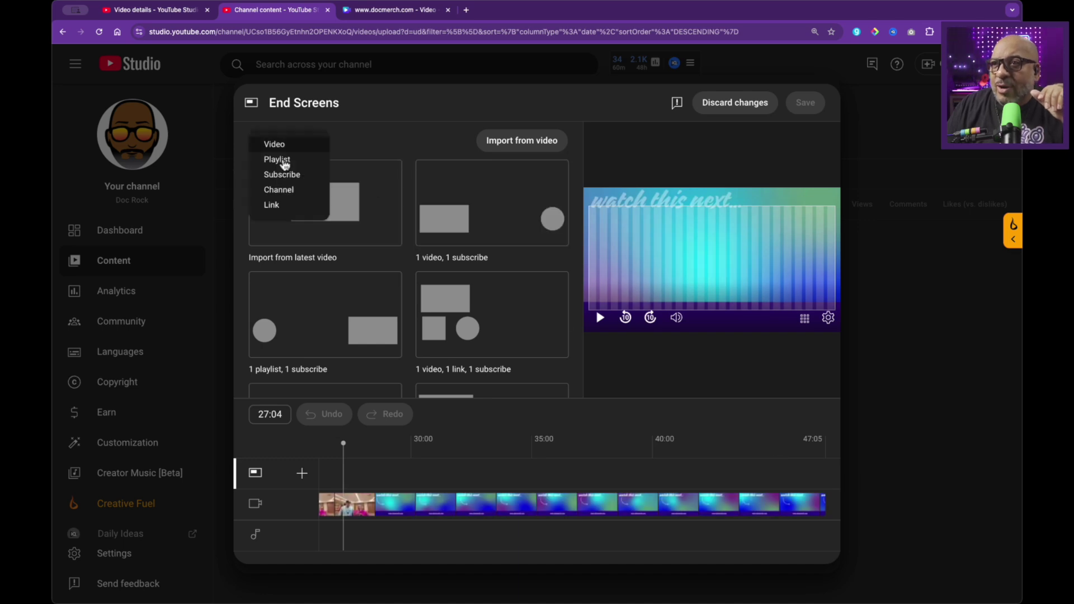
click(281, 174)
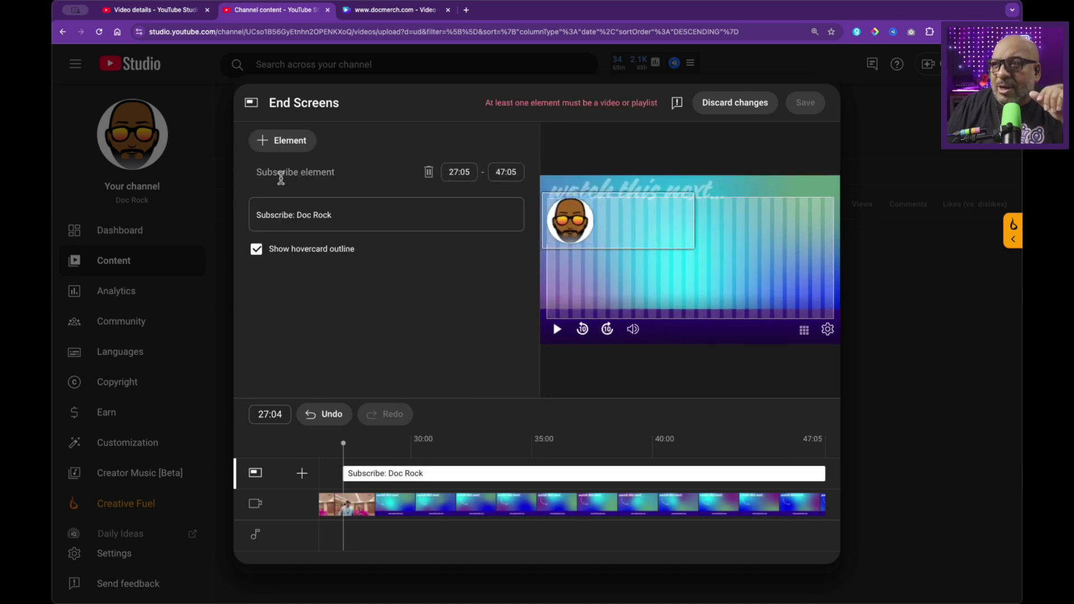
- Place the Subscribe element at the right of the preview with its hovercard outline off
drag(571, 230, 706, 269)
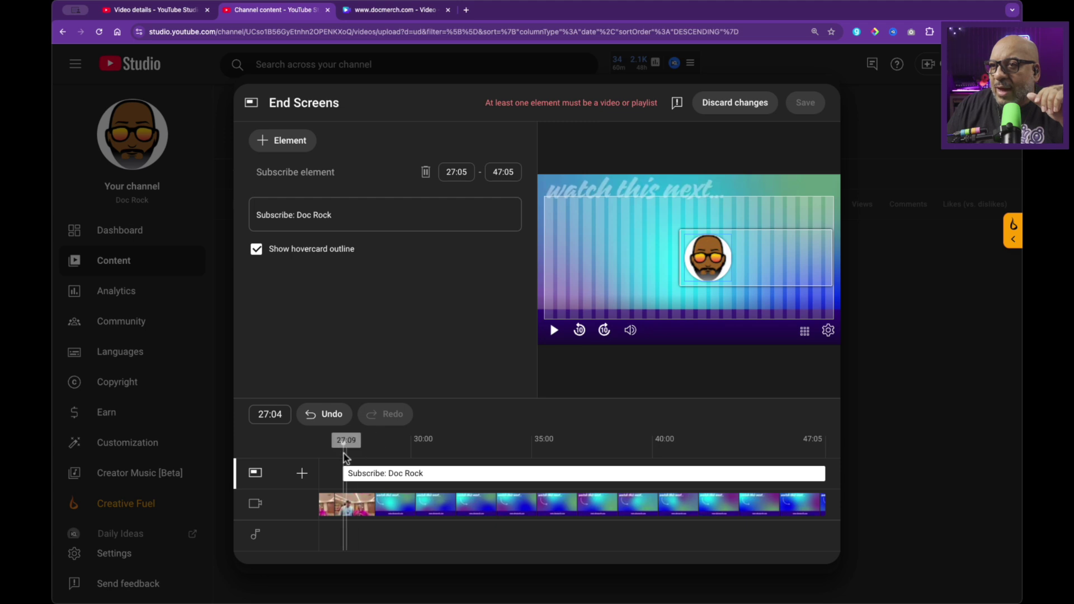
drag(343, 442, 497, 444)
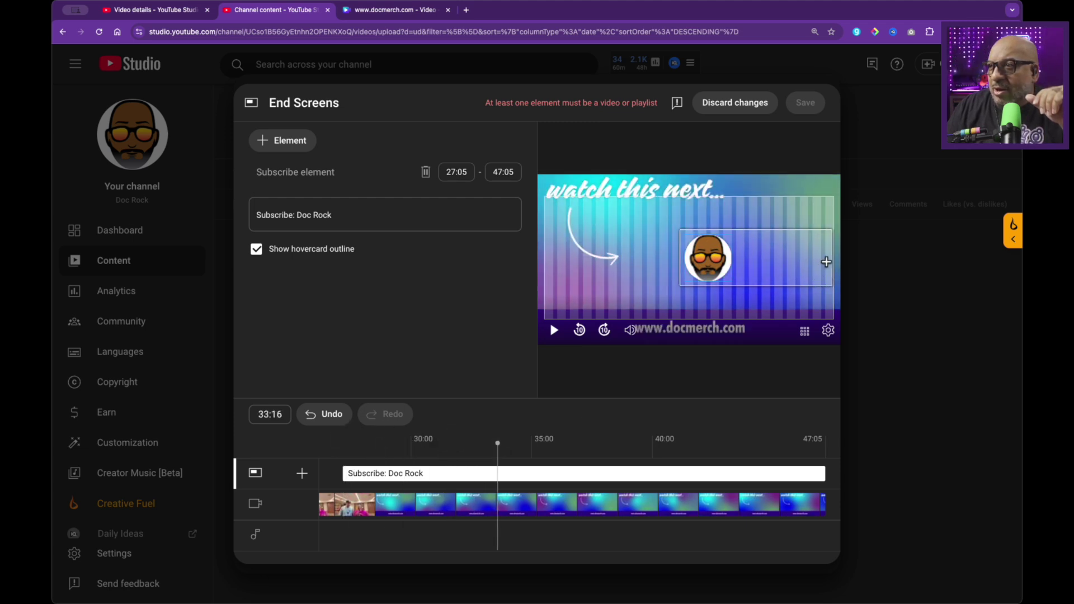
drag(698, 268, 800, 267)
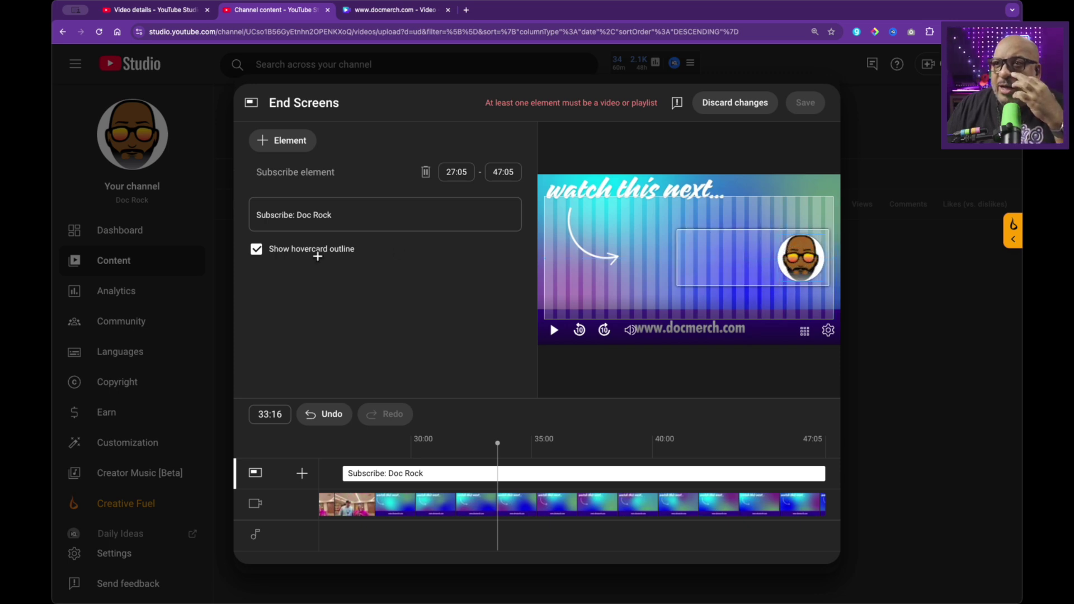
click(293, 252)
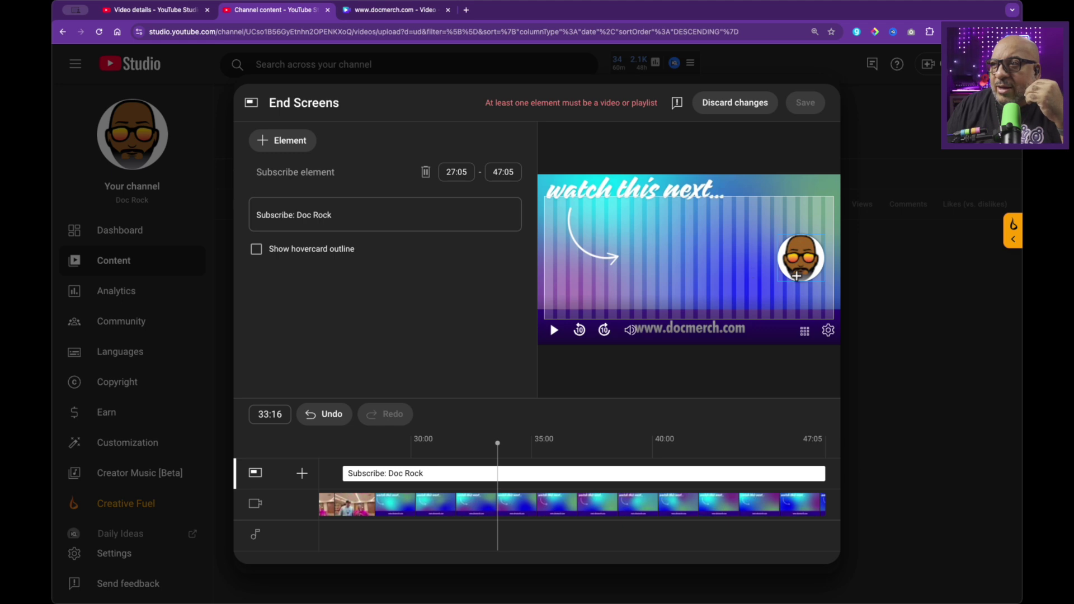
drag(797, 278, 803, 279)
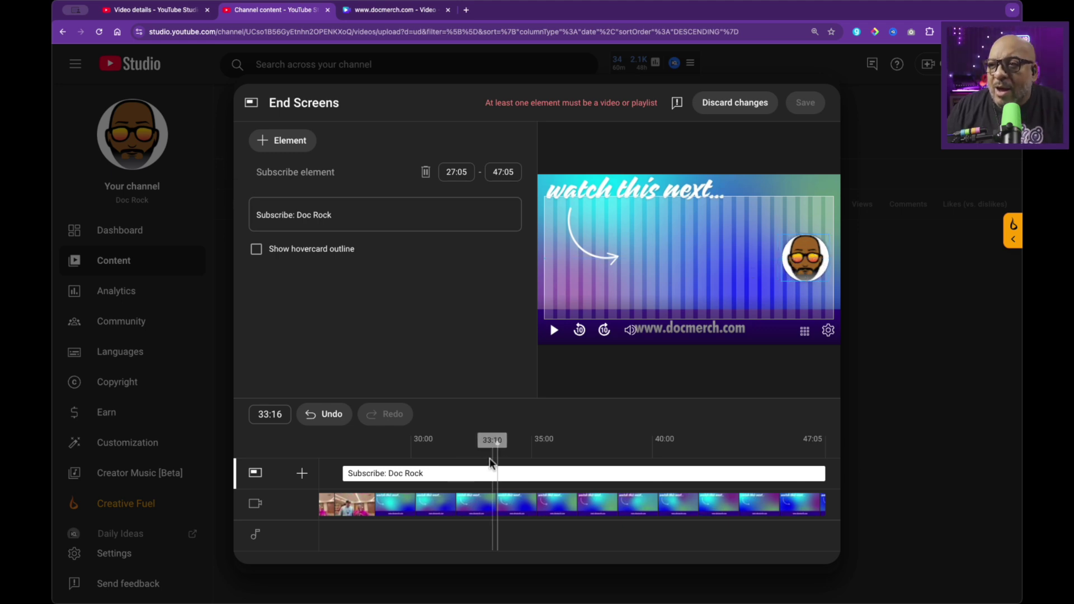
drag(497, 443, 391, 475)
click(276, 146)
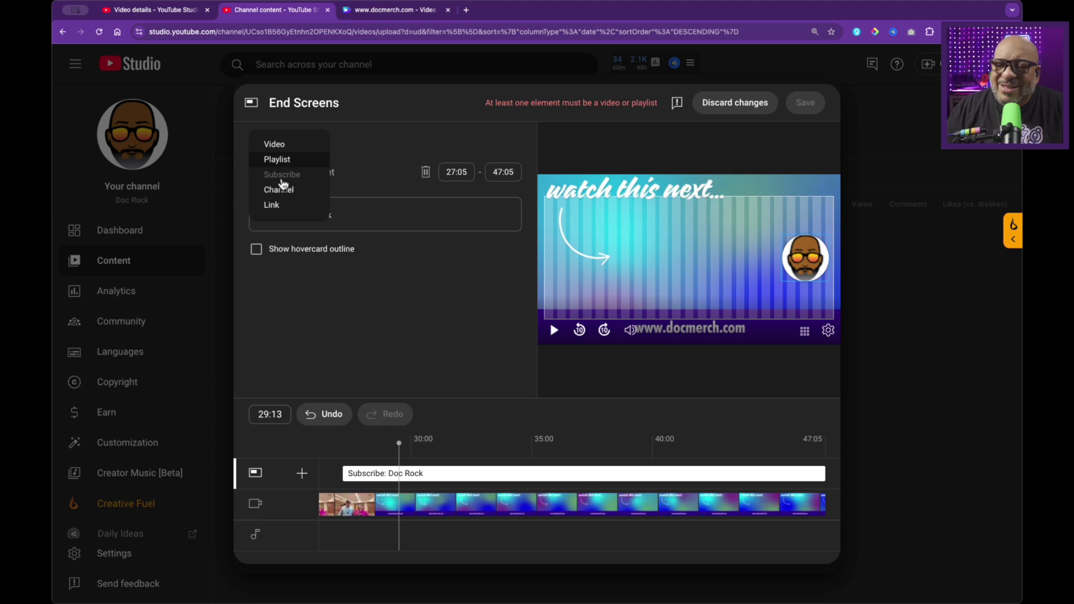
- Add a most-recent-upload Video element, centred and enlarged in the end-screen preview
click(275, 144)
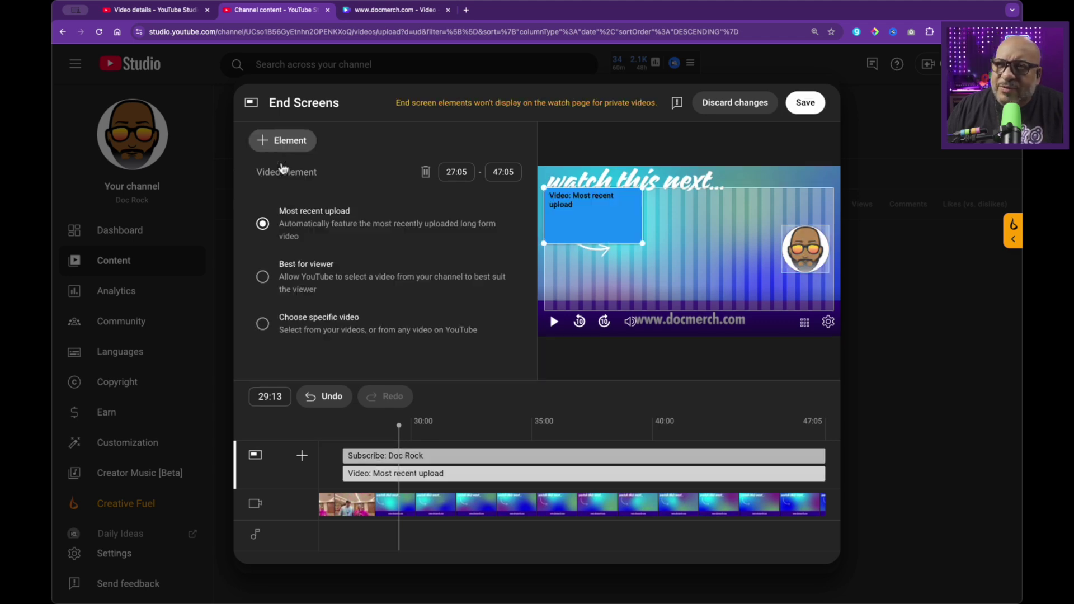
drag(596, 227, 686, 260)
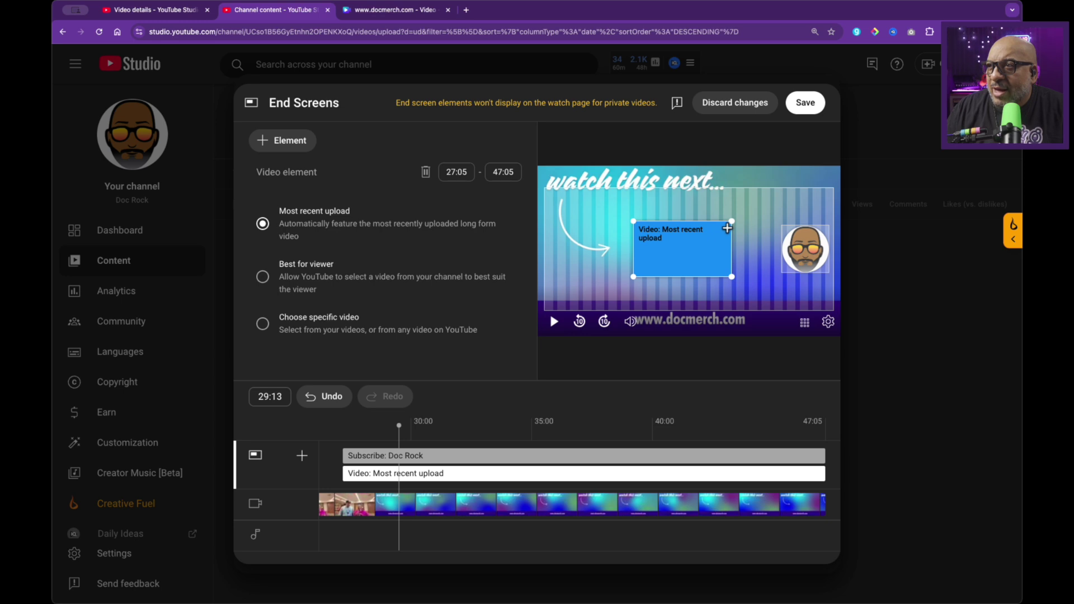
drag(730, 222, 769, 199)
drag(681, 252, 661, 270)
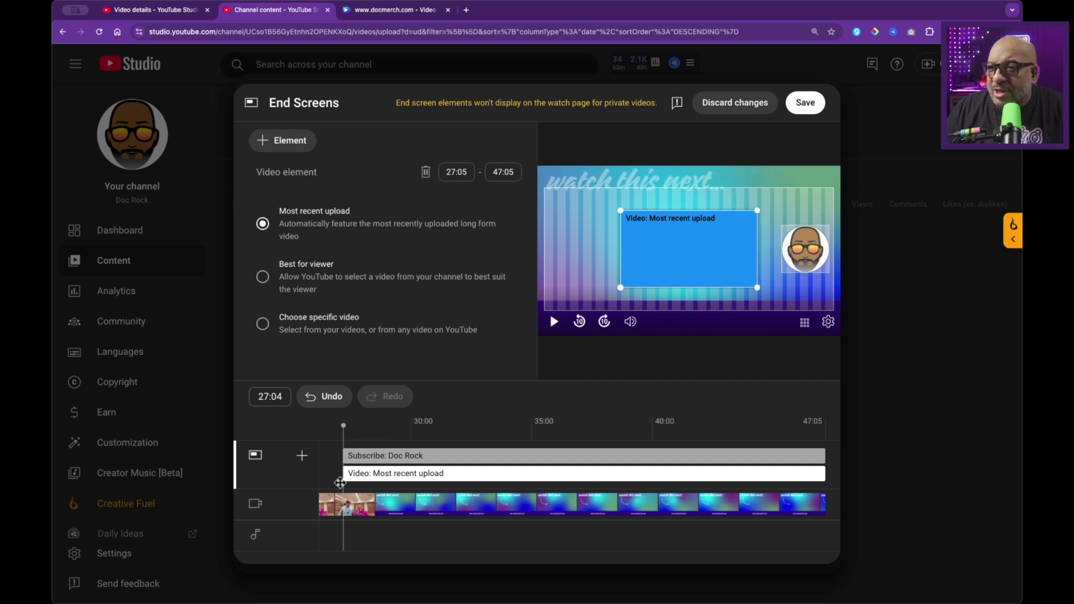
- Start the video element at 28:03, preview the end screen, and save it
drag(340, 482, 364, 474)
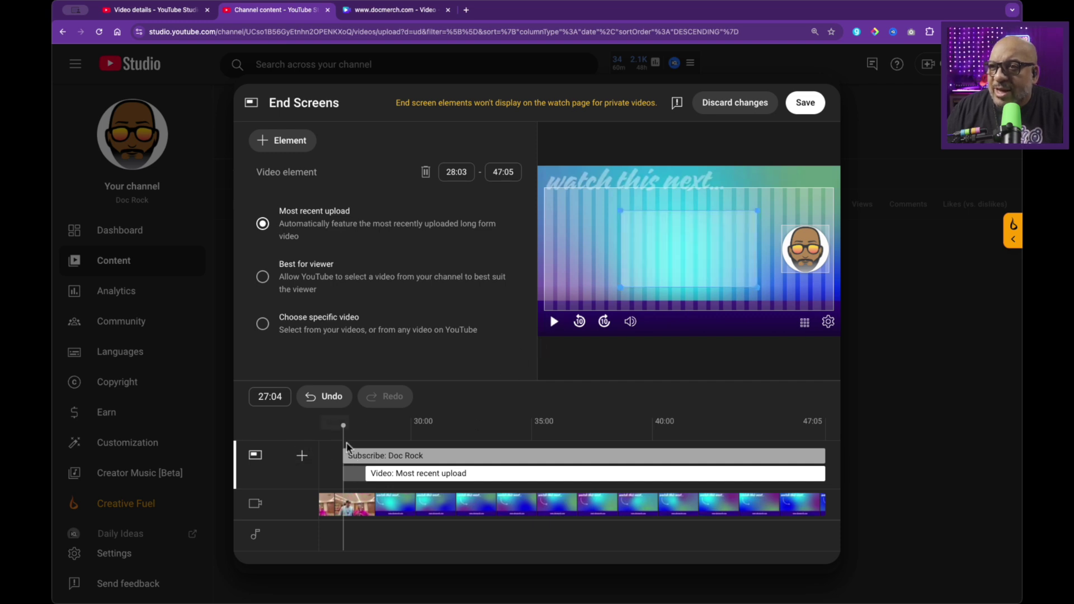
drag(331, 432, 323, 435)
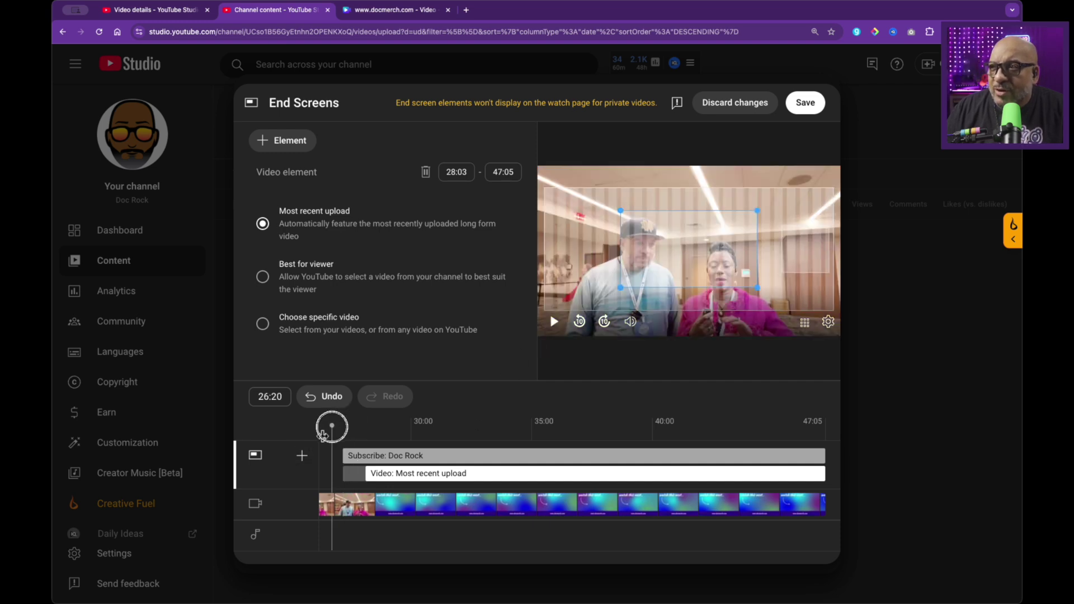
click(544, 343)
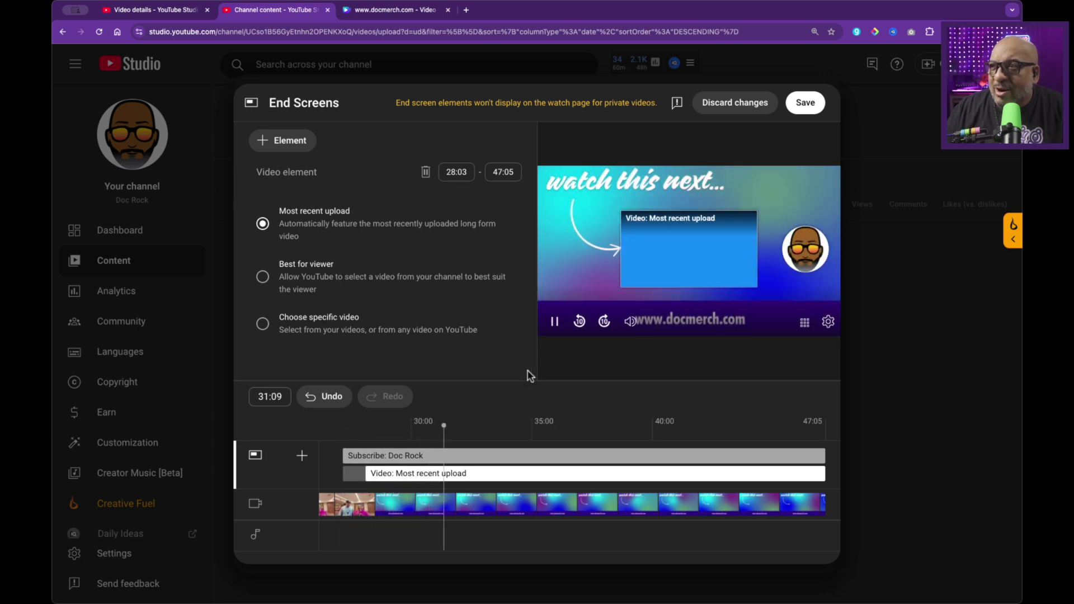
click(549, 344)
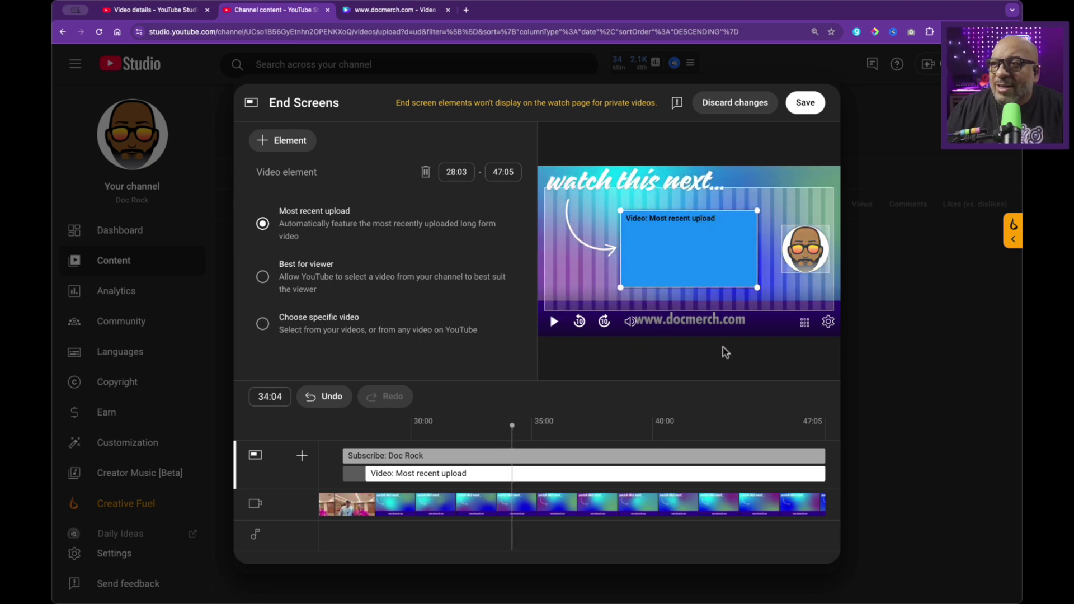
click(805, 104)
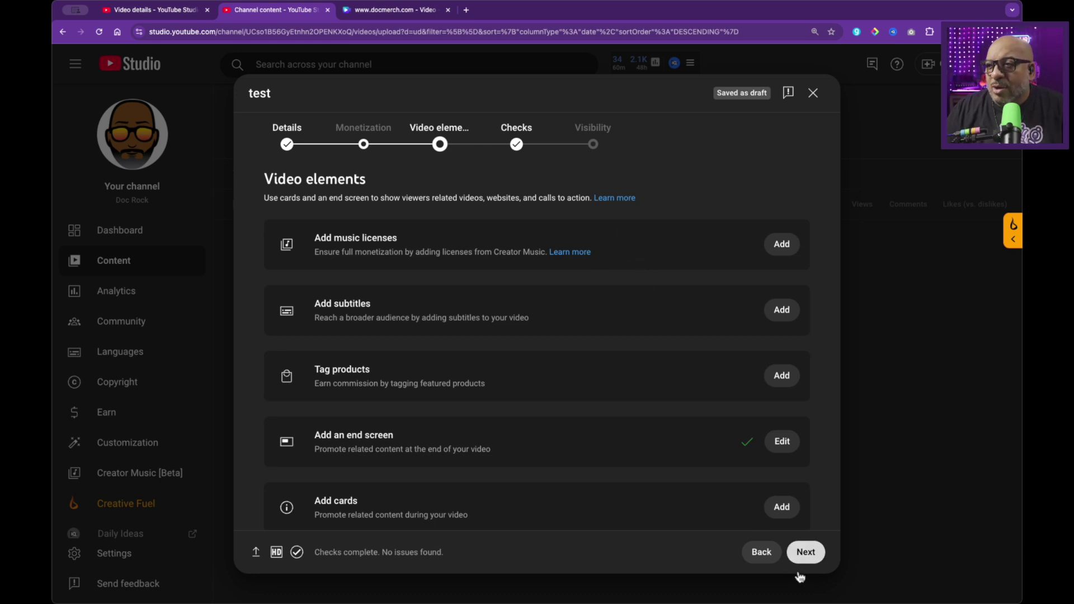
- Advance the upload through Checks to Visibility and save the test video as Unlisted
click(803, 553)
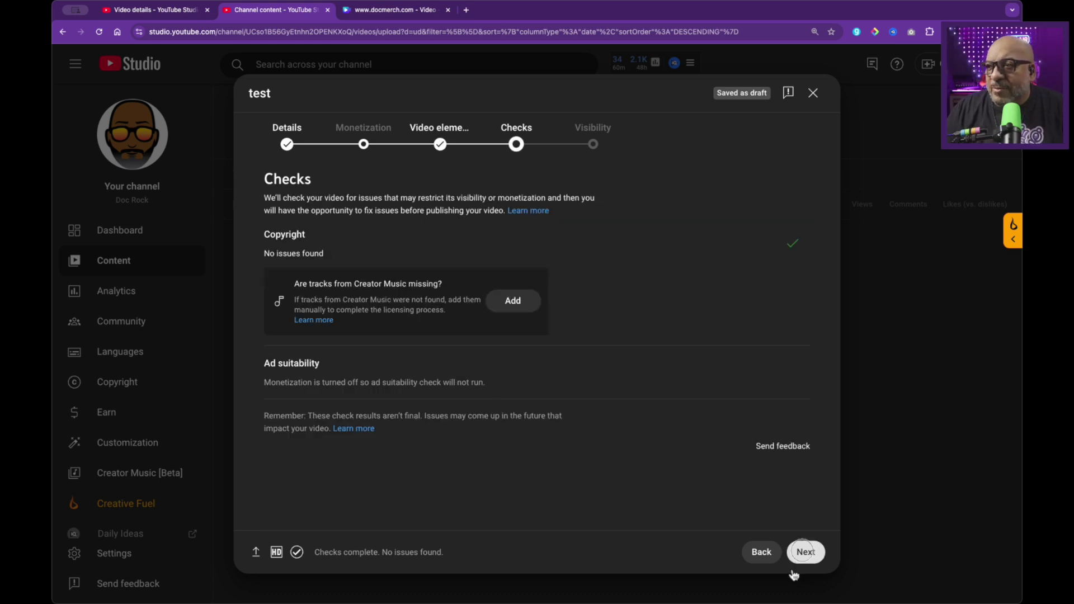
click(794, 570)
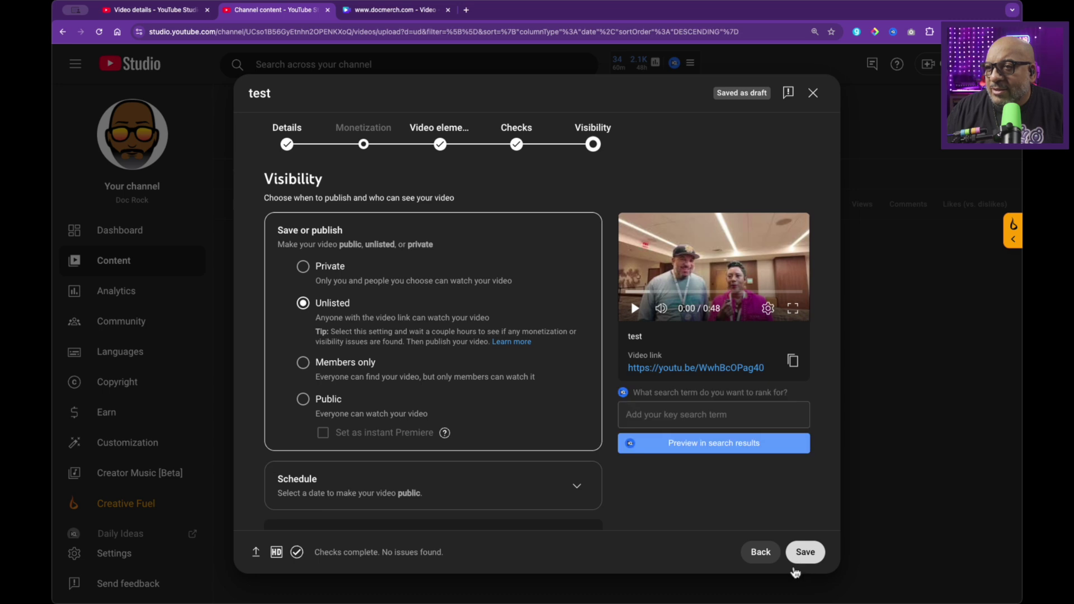
click(797, 564)
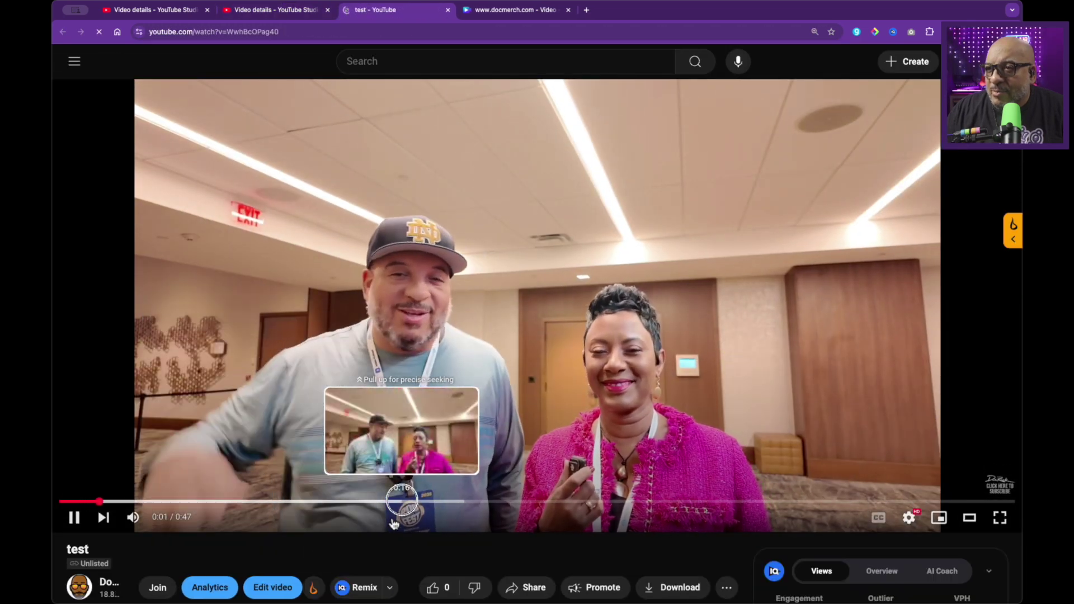
- Skip the unlisted test video ahead to 0:17 to view its end-screen card
click(417, 502)
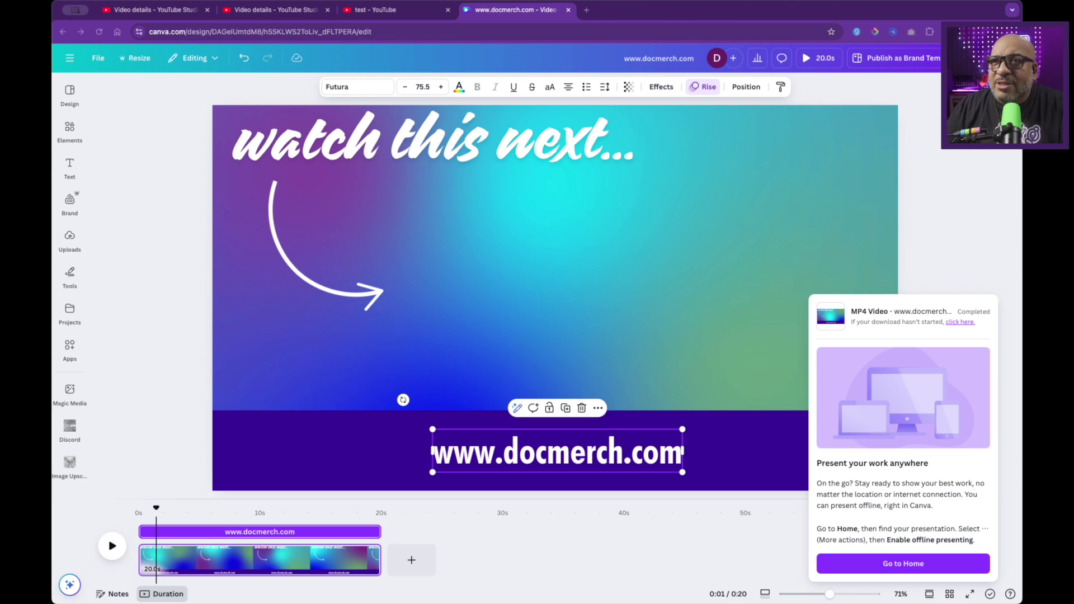
- Add a new page from an 'endscreen' template search, using the Red and Black Thank You For Watching template
click(70, 94)
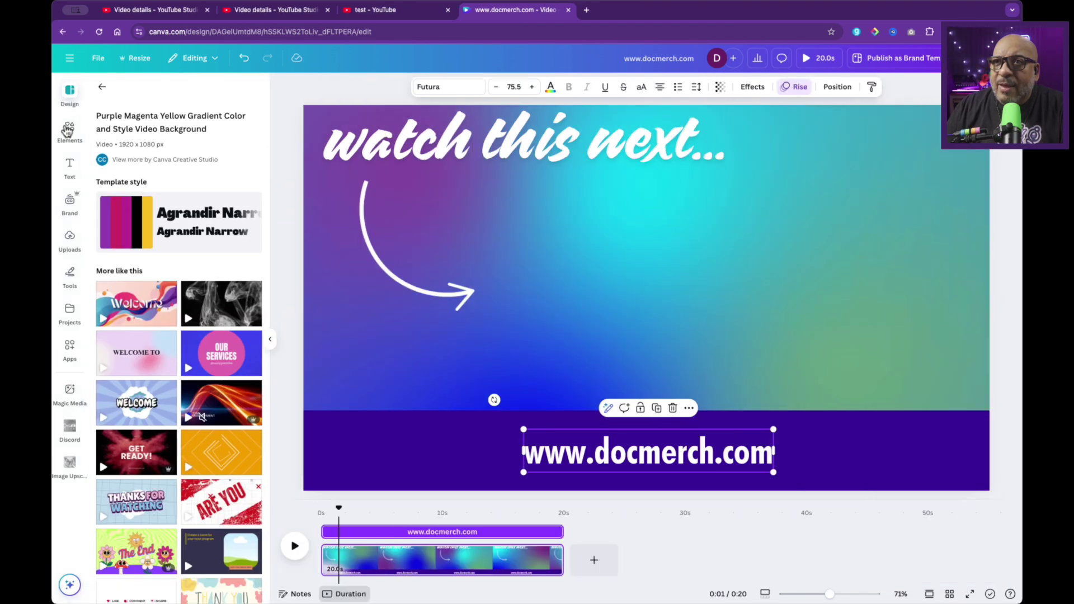
click(102, 87)
double_click(137, 99)
text(end)
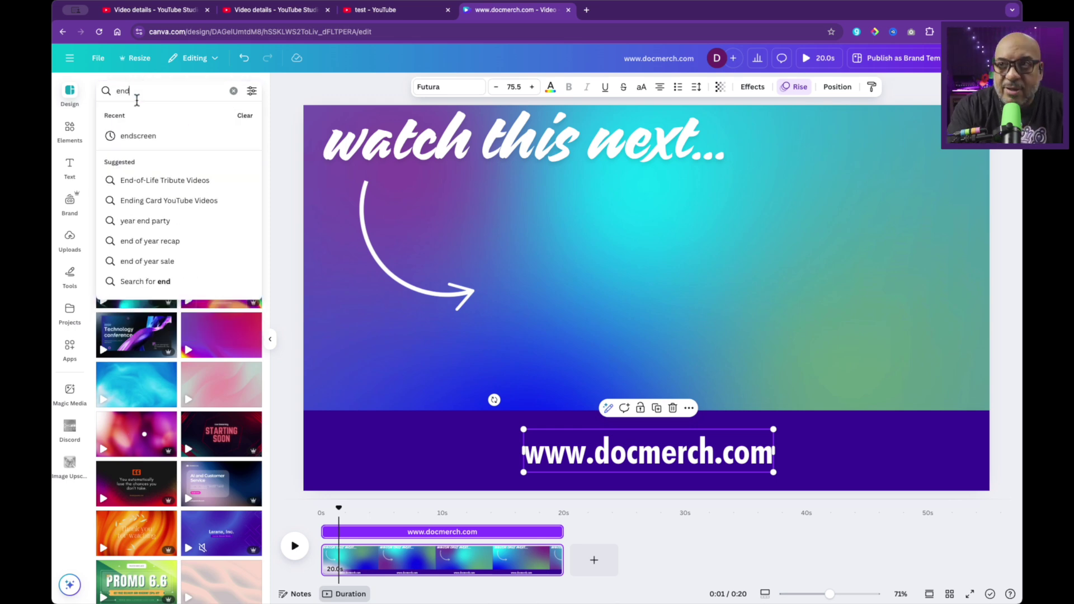
key(Down)
key(Return)
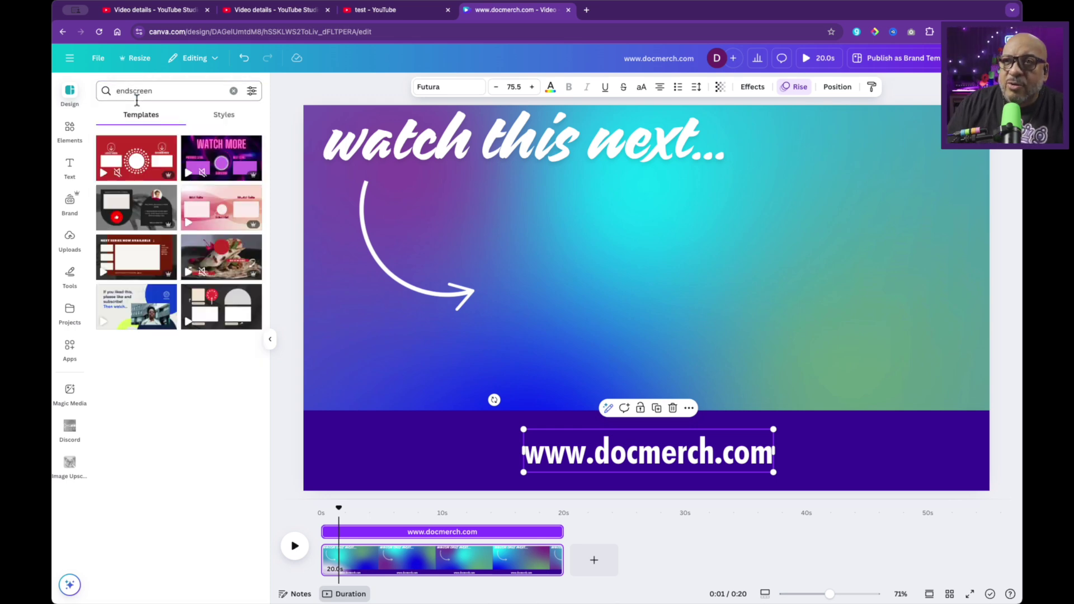
click(134, 168)
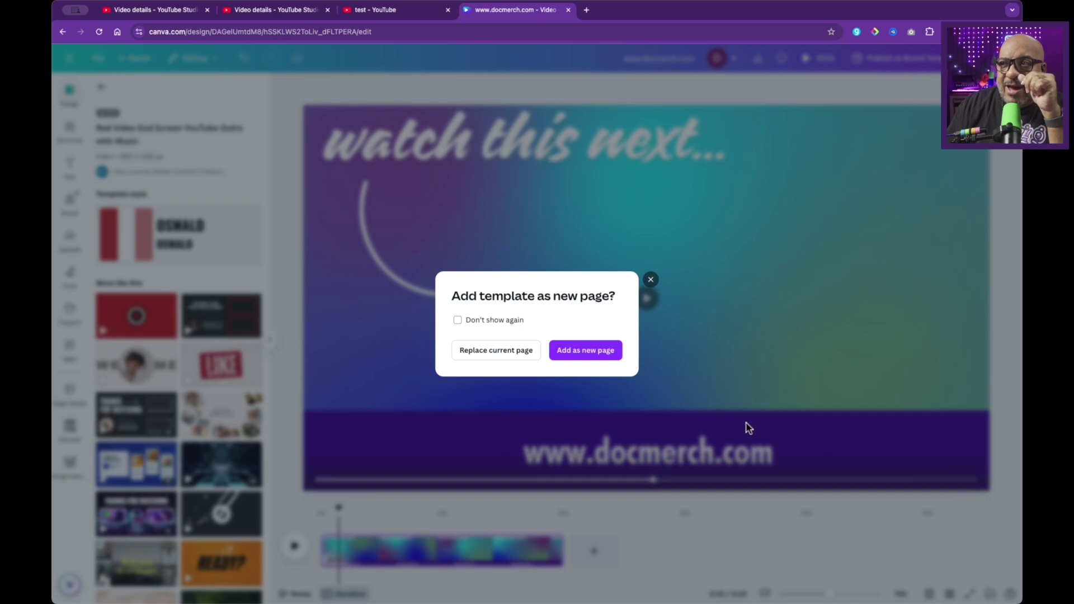
click(594, 353)
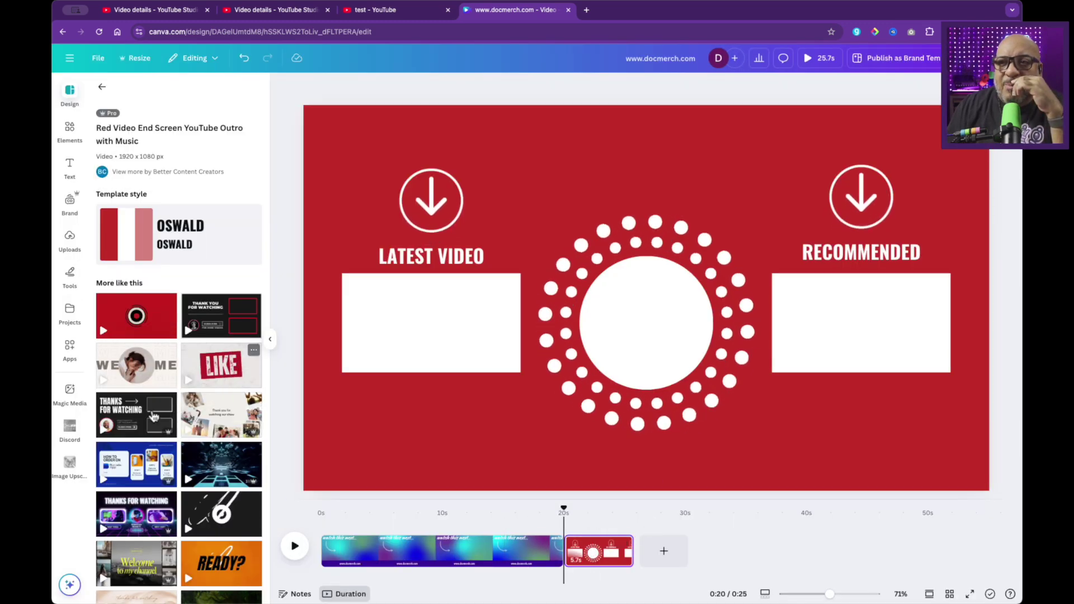
click(147, 437)
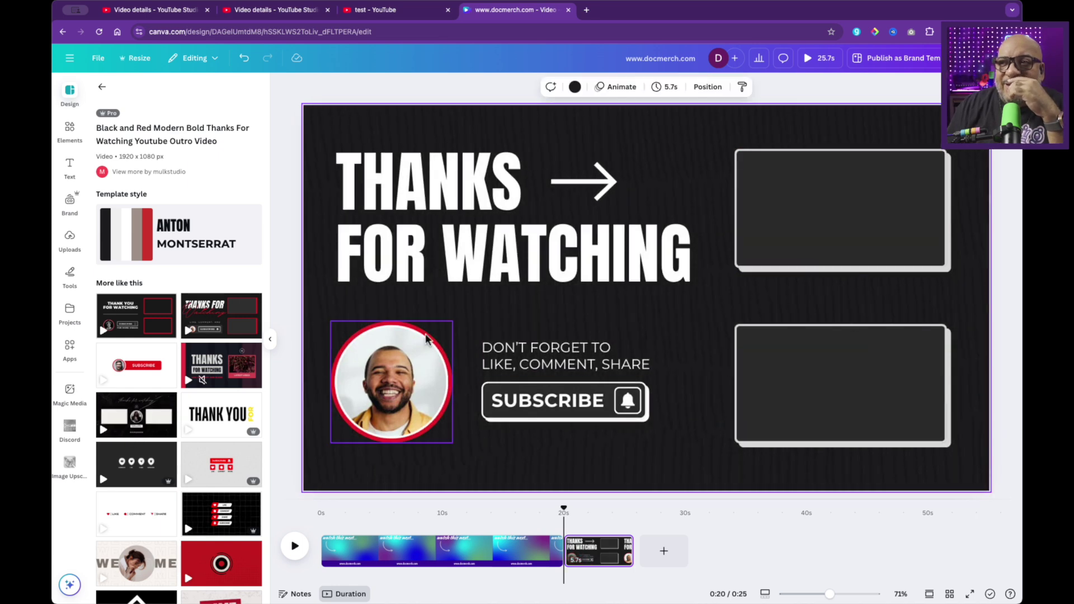
click(241, 370)
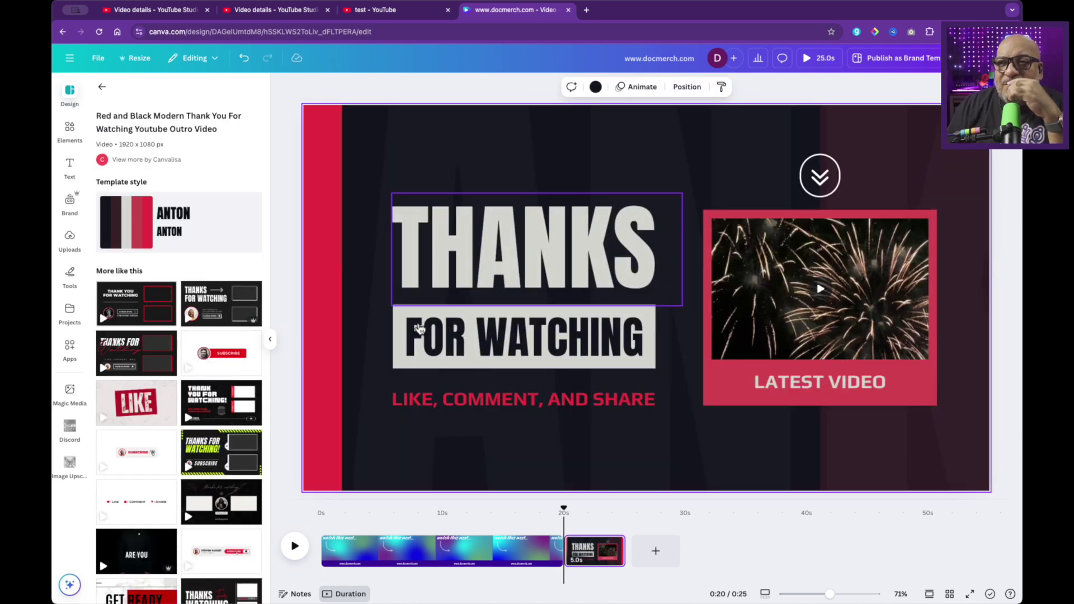